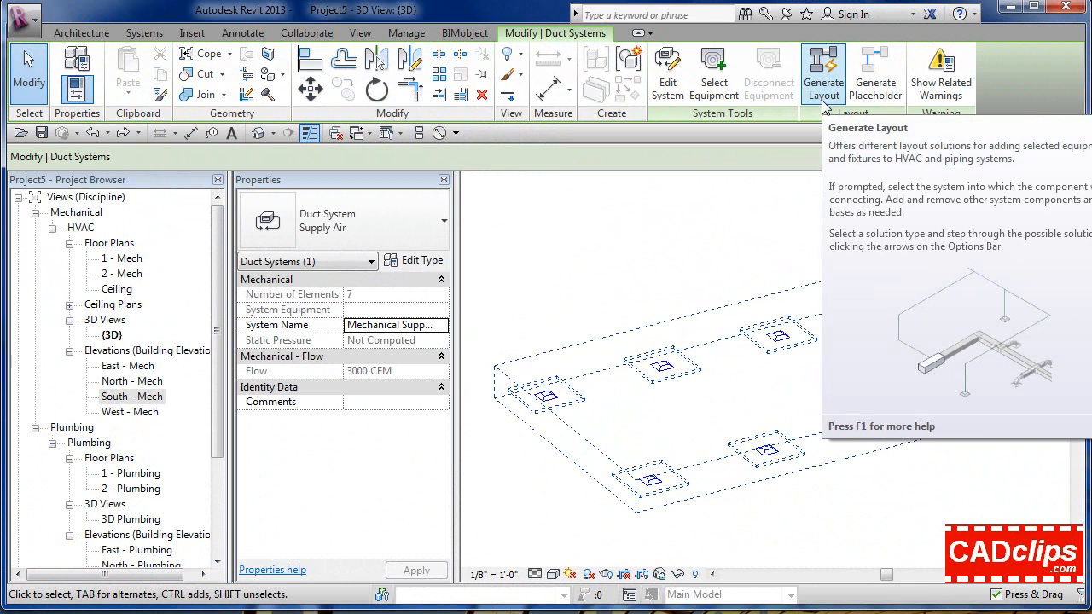
- Generate a layout for the supply air duct system and display its proposed solution in the Ceiling floor plan
{"action": "left_click", "coordinate": [824, 95]}
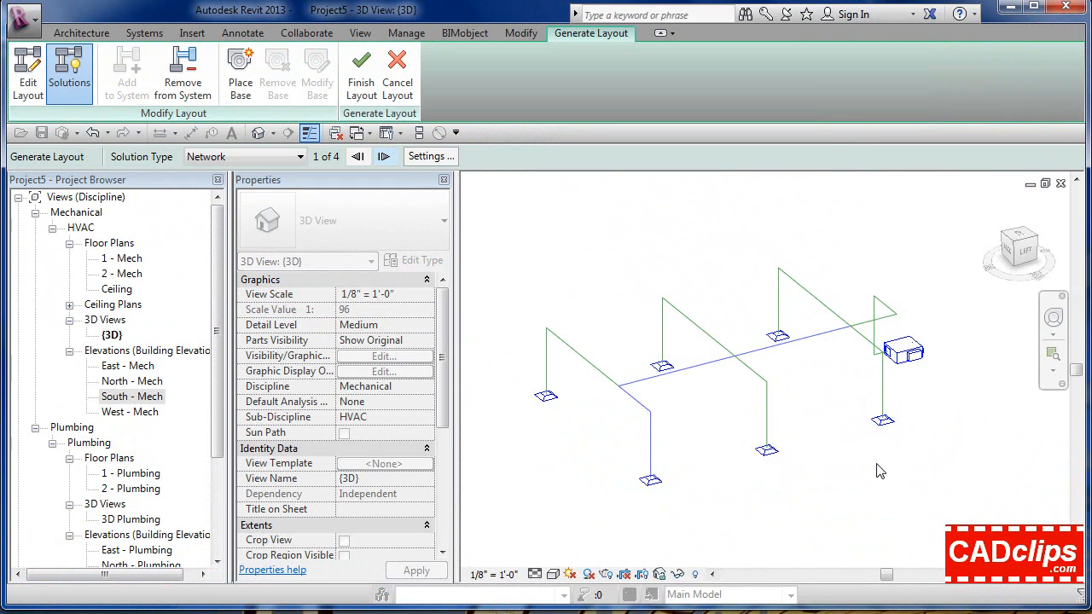
{"action": "middle_click_drag", "start_coordinate": [880, 471], "coordinate": [798, 457], "text": "shift"}
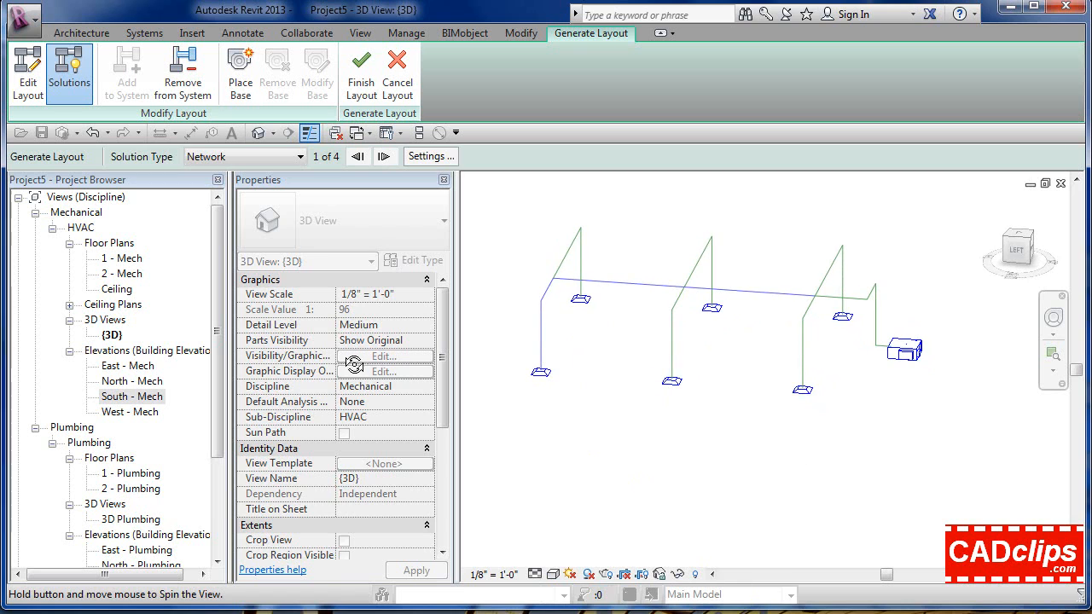
{"action": "double_click", "coordinate": [128, 275]}
{"action": "double_click", "coordinate": [119, 289]}
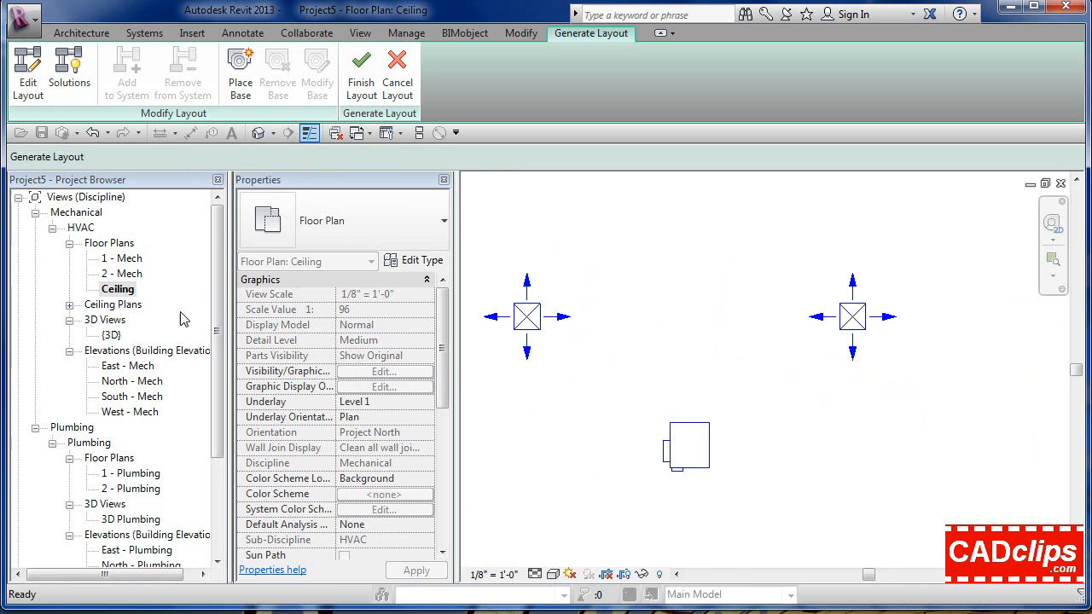
{"action": "scroll", "coordinate": [735, 347], "scroll_direction": "down", "scroll_amount": 5}
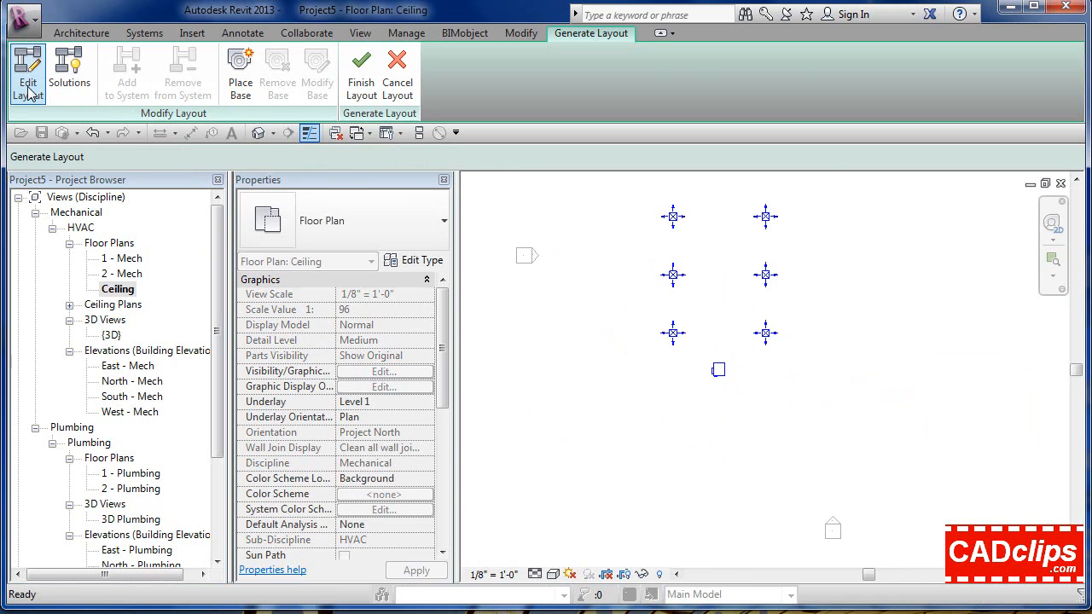
{"action": "left_click", "coordinate": [69, 73]}
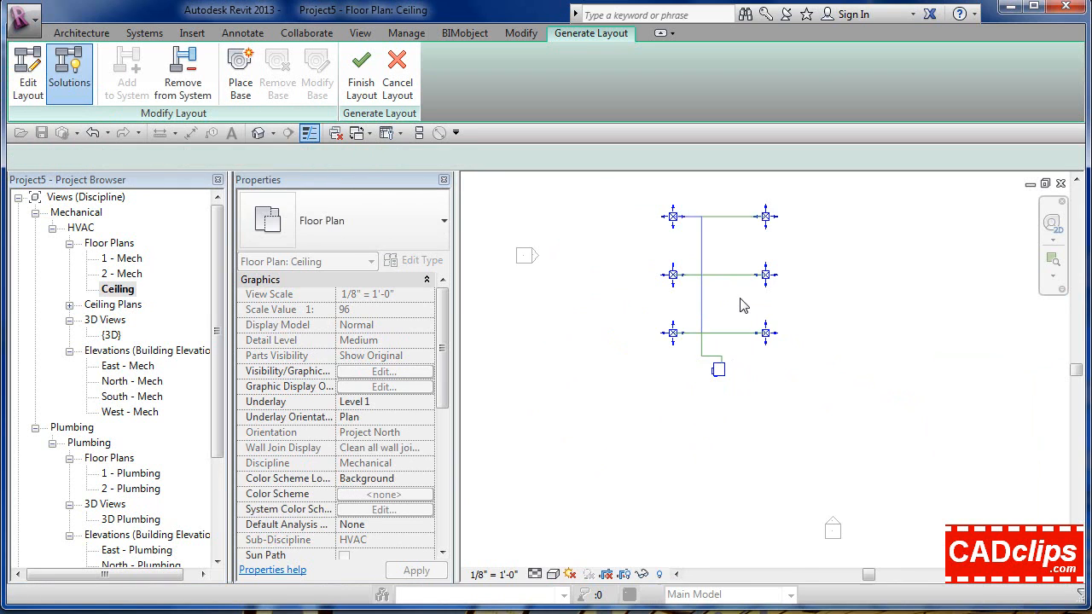
{"action": "middle_click_drag", "start_coordinate": [833, 349], "coordinate": [835, 401]}
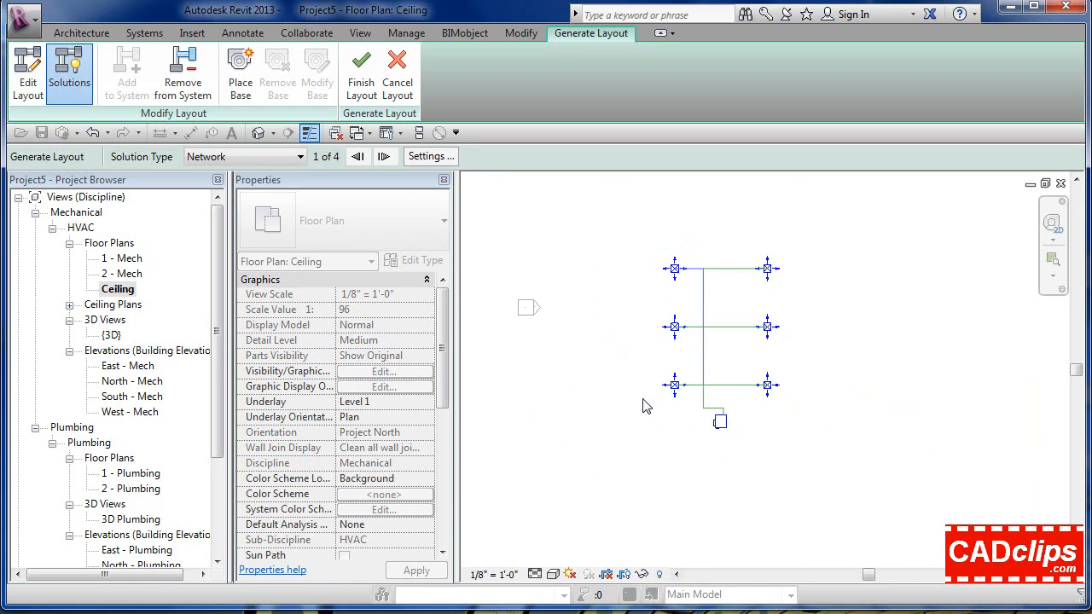
- Return to the default 3D view and set the Main duct offset to 1' 3" in the layout's duct conversion settings
{"action": "left_click", "coordinate": [259, 132]}
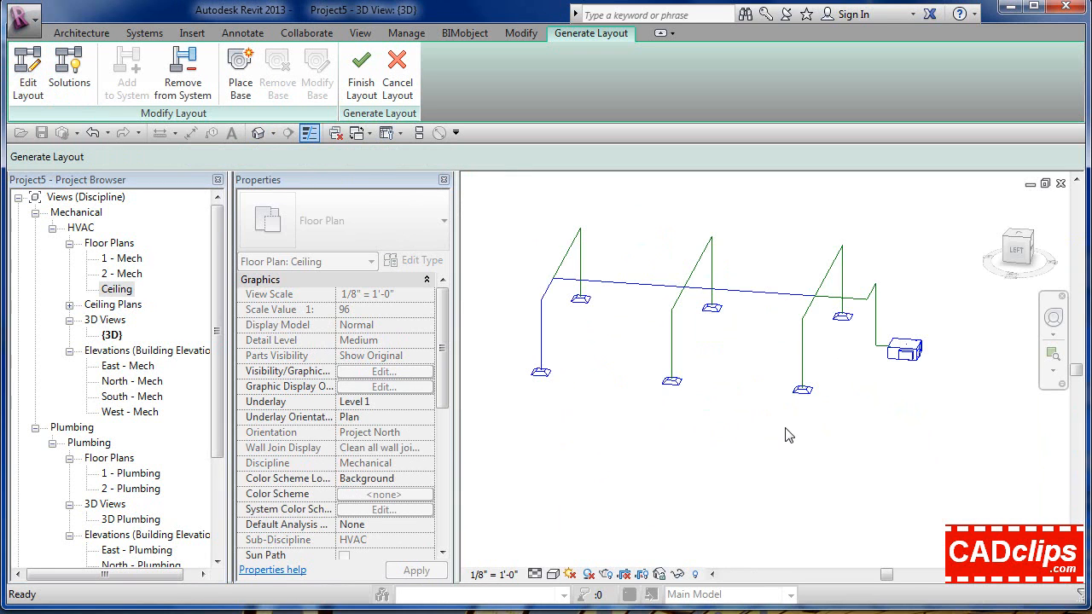
{"action": "middle_click_drag", "start_coordinate": [787, 435], "coordinate": [895, 418], "text": "shift"}
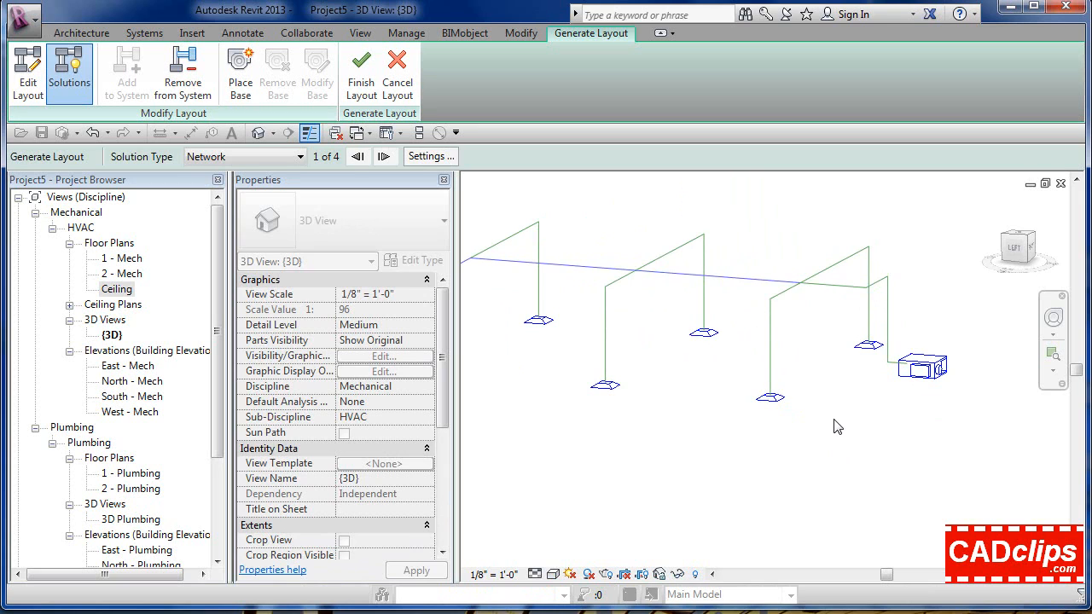
{"action": "scroll", "coordinate": [837, 426], "scroll_direction": "down", "scroll_amount": 2}
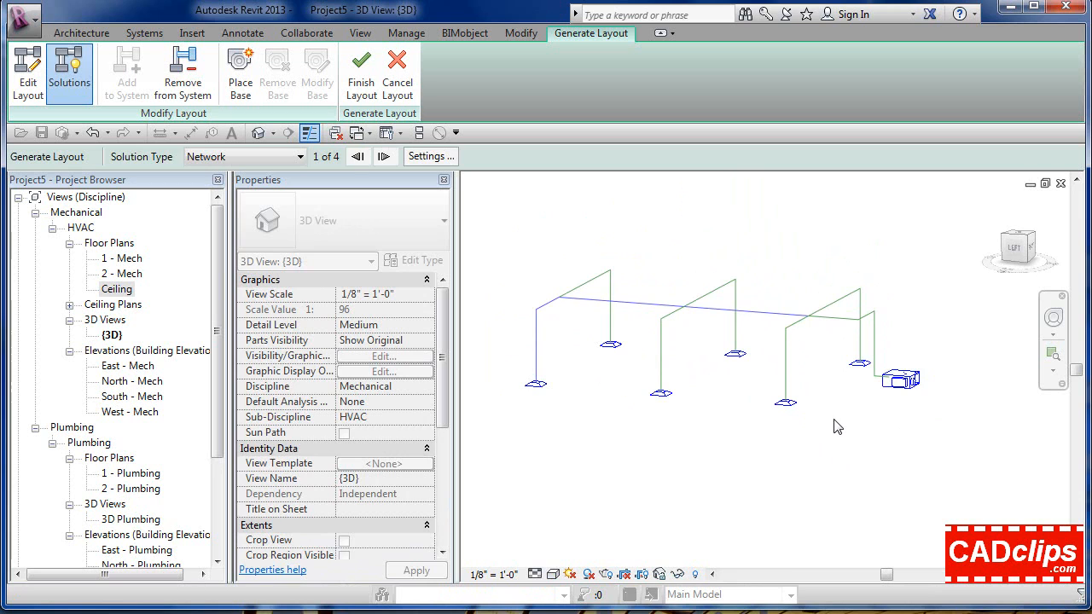
{"action": "left_click", "coordinate": [431, 156]}
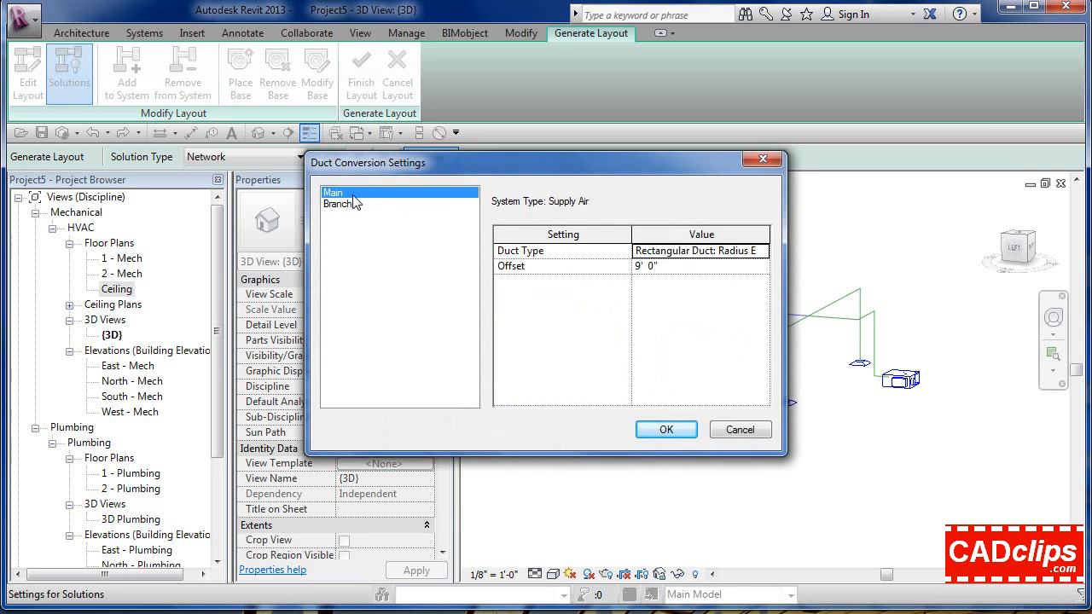
{"action": "left_click", "coordinate": [699, 267]}
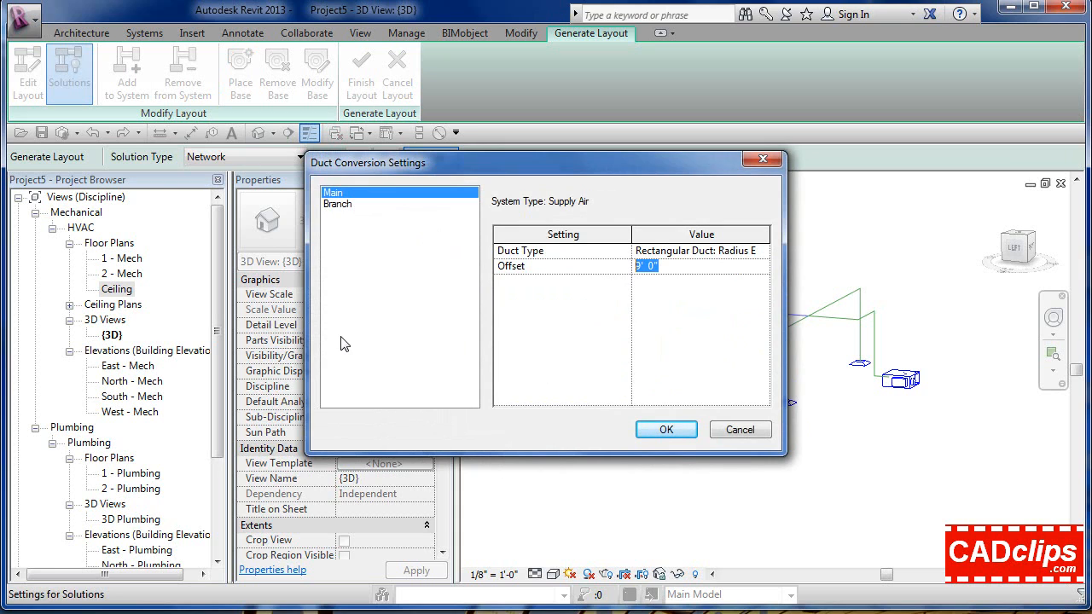
{"action": "type", "text": "1 3"}
- Set the Branch duct offset to 1' 3" and apply the duct conversion settings
{"action": "left_click", "coordinate": [349, 206]}
{"action": "left_click", "coordinate": [661, 268]}
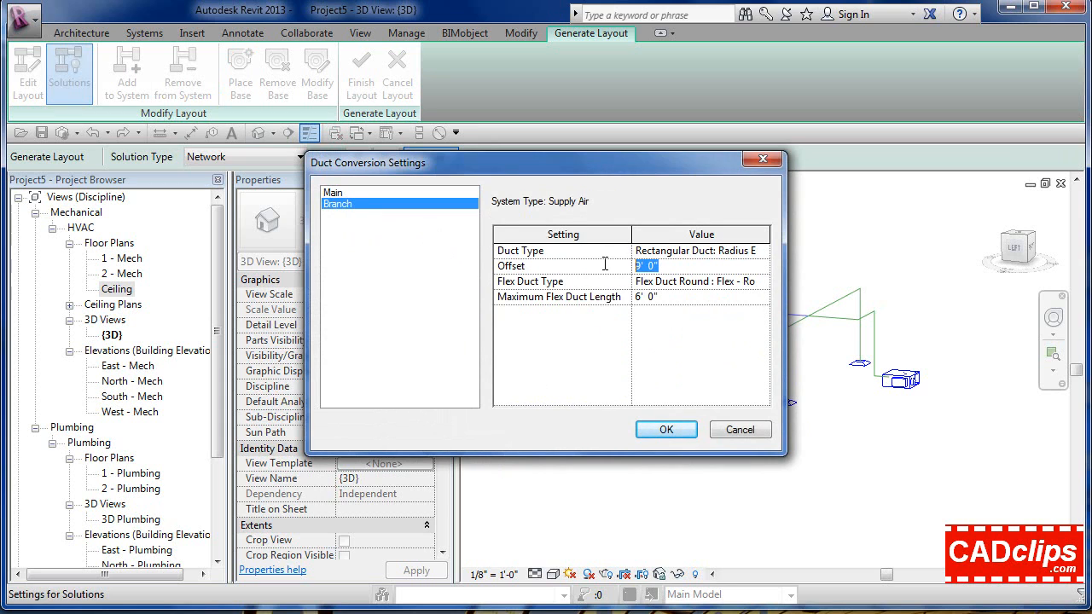
{"action": "type", "text": "1 3"}
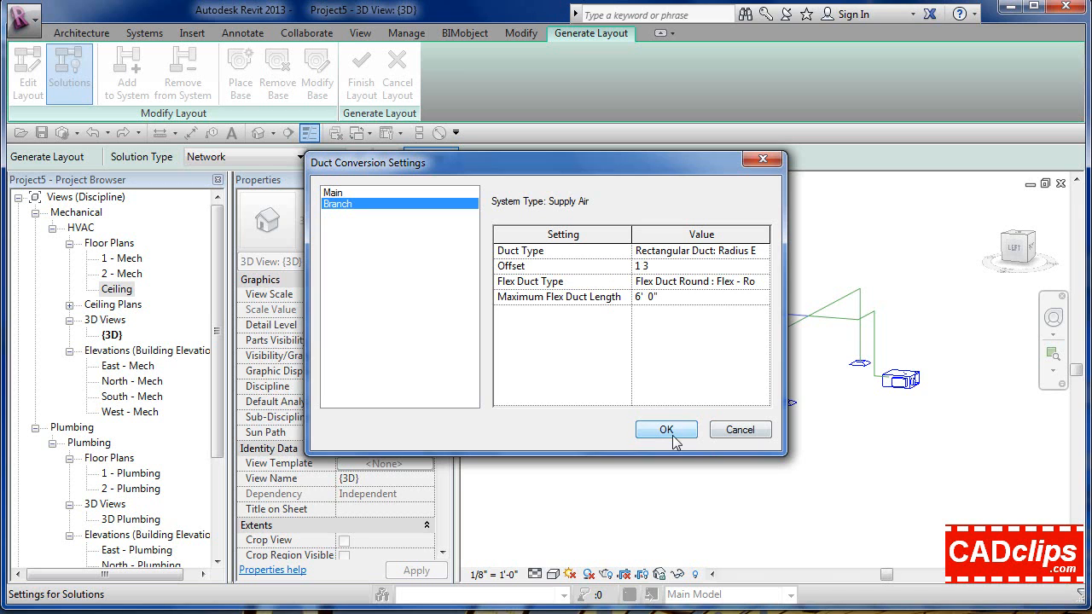
{"action": "left_click", "coordinate": [669, 430]}
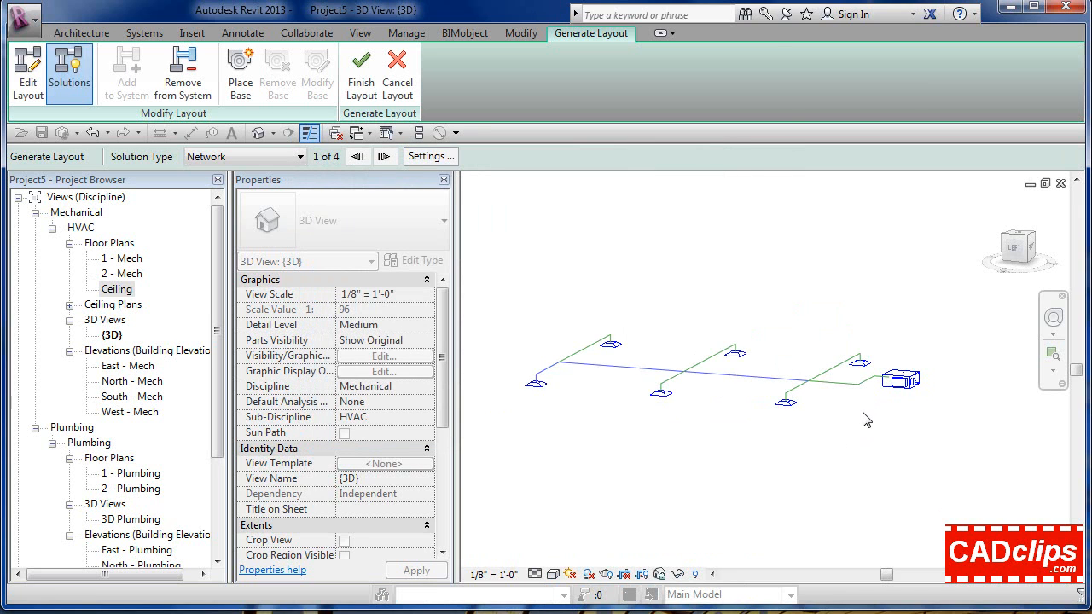
- Step through the Network layout solutions to compare their duct routings in 3D
{"action": "middle_click_drag", "start_coordinate": [877, 423], "coordinate": [739, 390], "text": "shift"}
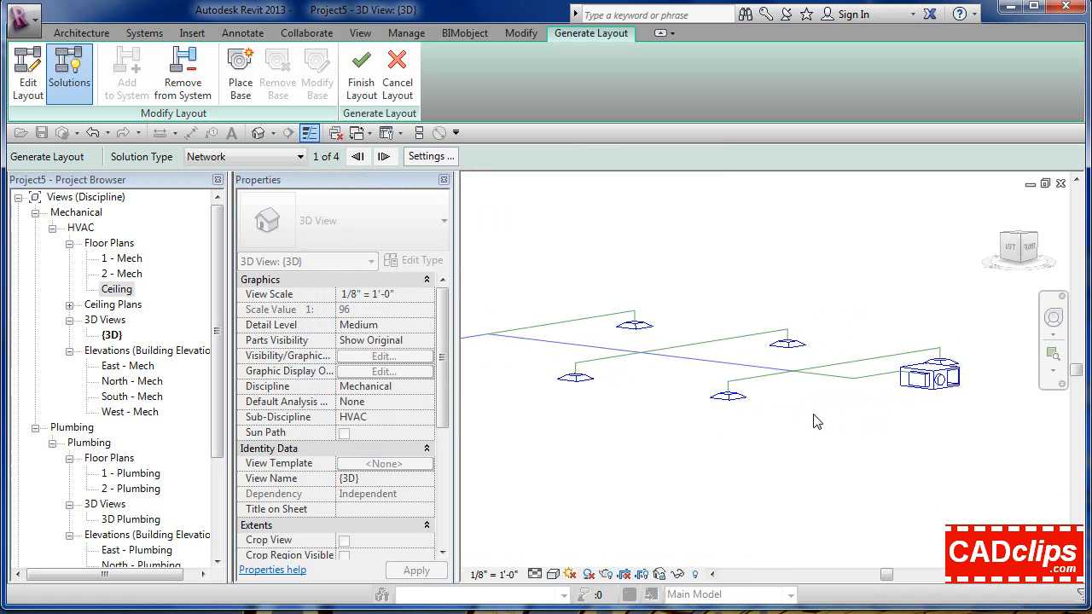
{"action": "middle_click_drag", "start_coordinate": [814, 420], "coordinate": [841, 418], "text": "shift"}
{"action": "scroll", "coordinate": [804, 398], "scroll_direction": "down", "scroll_amount": 2}
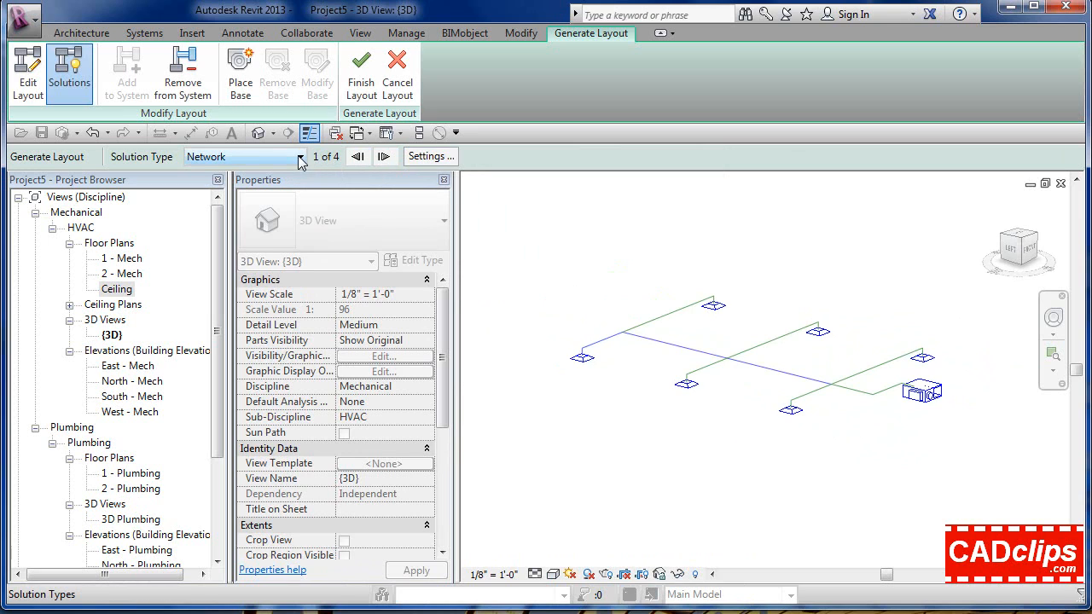
{"action": "left_click", "coordinate": [385, 161]}
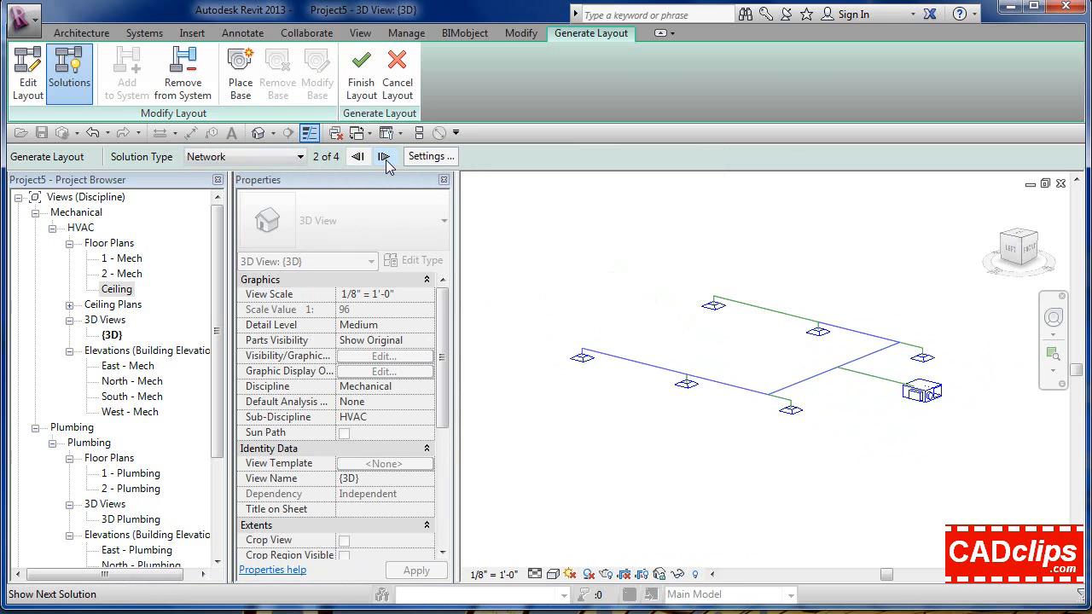
{"action": "left_click", "coordinate": [384, 157]}
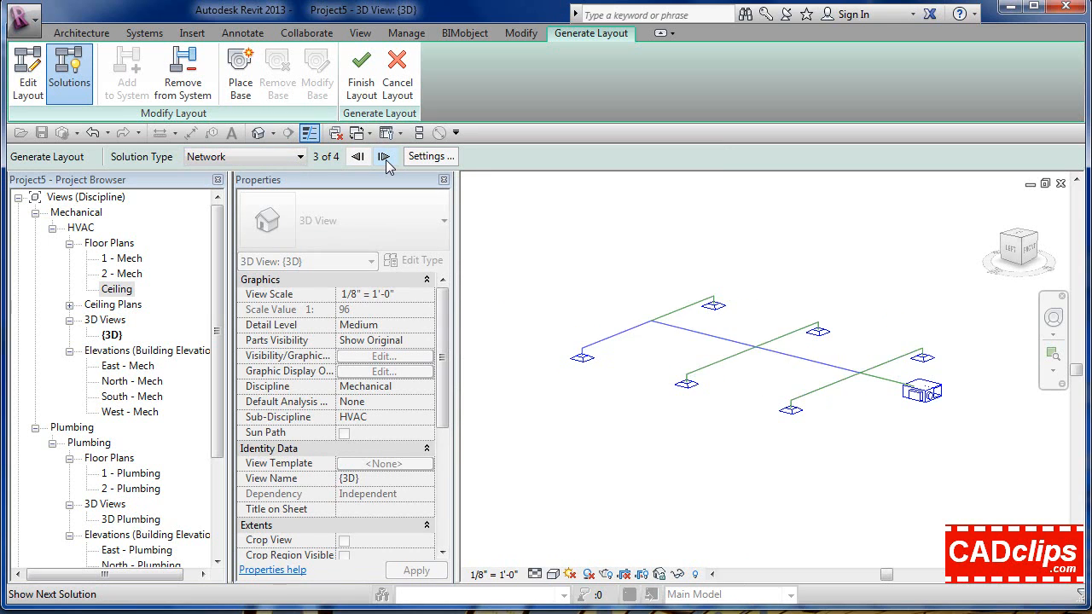
{"action": "left_click", "coordinate": [383, 157]}
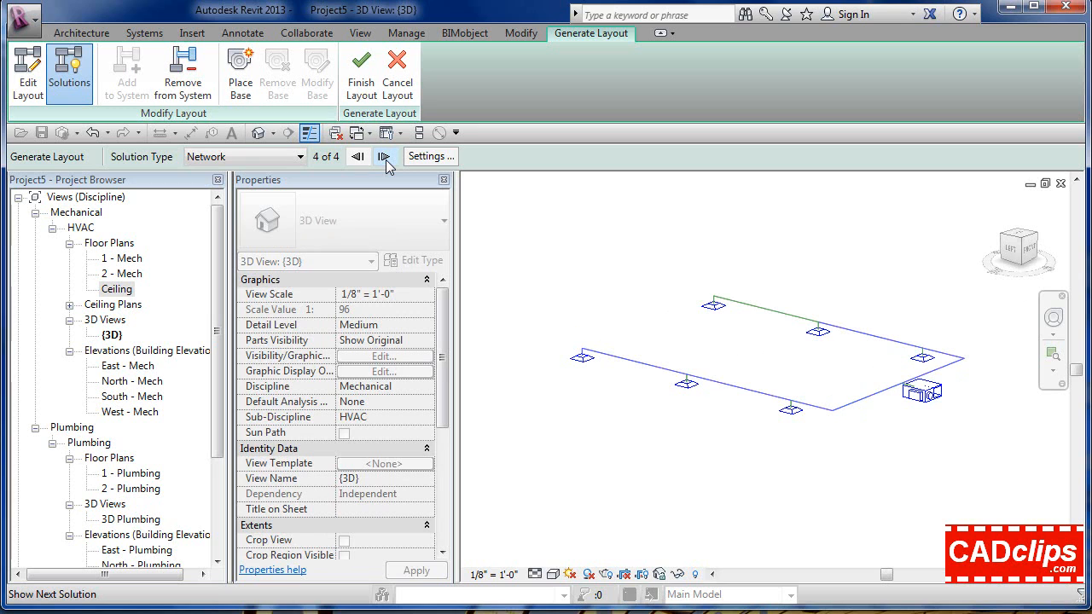
{"action": "left_click", "coordinate": [384, 157]}
{"action": "left_click", "coordinate": [384, 156]}
{"action": "left_click", "coordinate": [384, 157]}
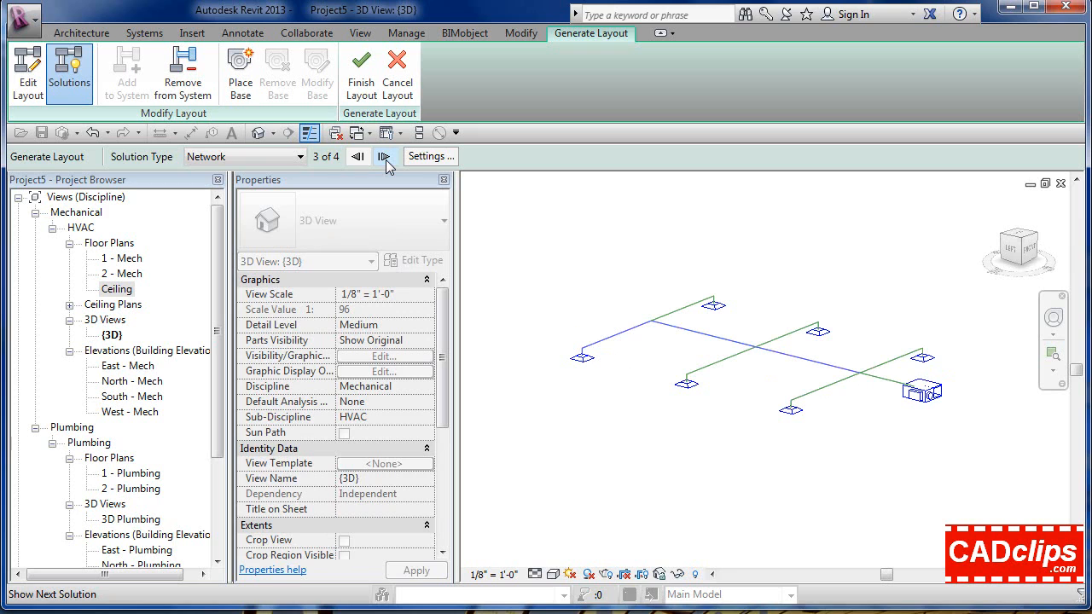
- Switch the solution type to Perimeter and step through its layout solutions up to the fifth
{"action": "left_click", "coordinate": [298, 158]}
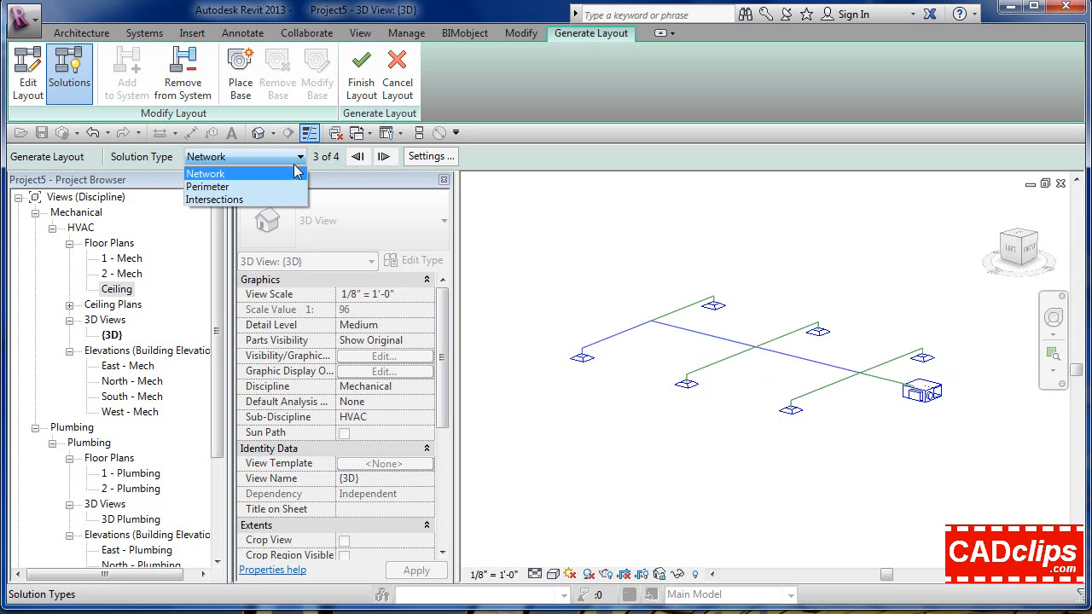
{"action": "left_click", "coordinate": [214, 187]}
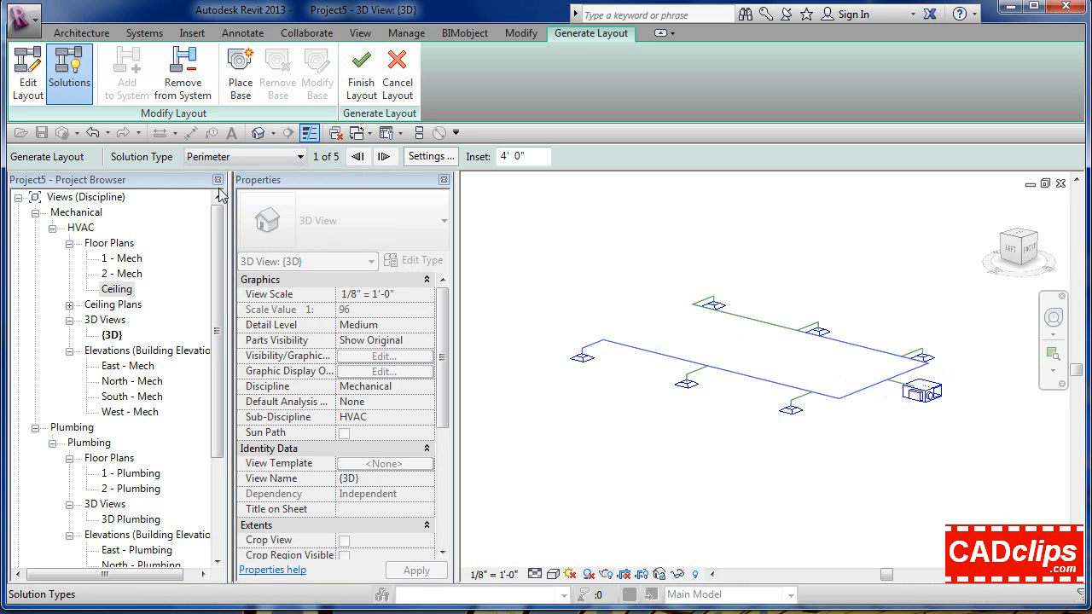
{"action": "left_click", "coordinate": [384, 157]}
{"action": "left_click", "coordinate": [384, 157]}
{"action": "left_click", "coordinate": [384, 157]}
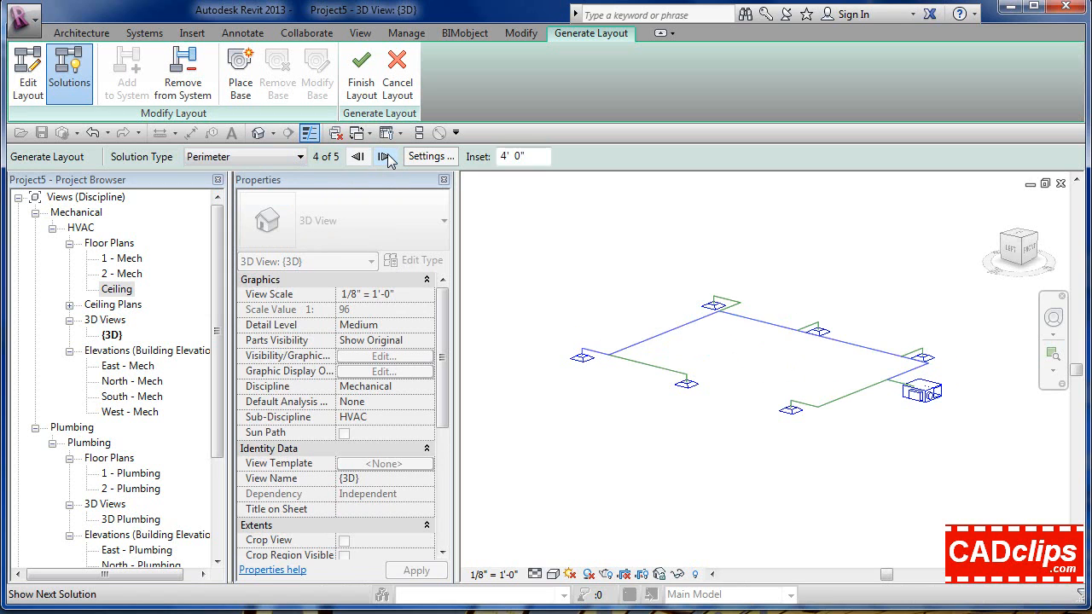
{"action": "left_click", "coordinate": [383, 157]}
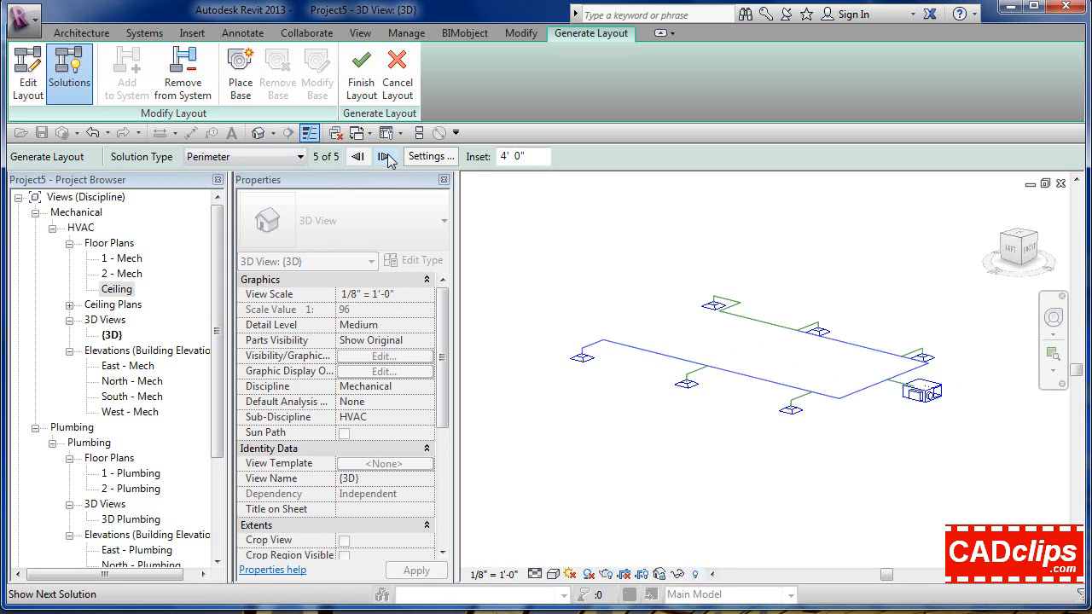
- Switch the solution type to Intersections and step through its layout solutions up to the third
{"action": "left_click", "coordinate": [298, 156]}
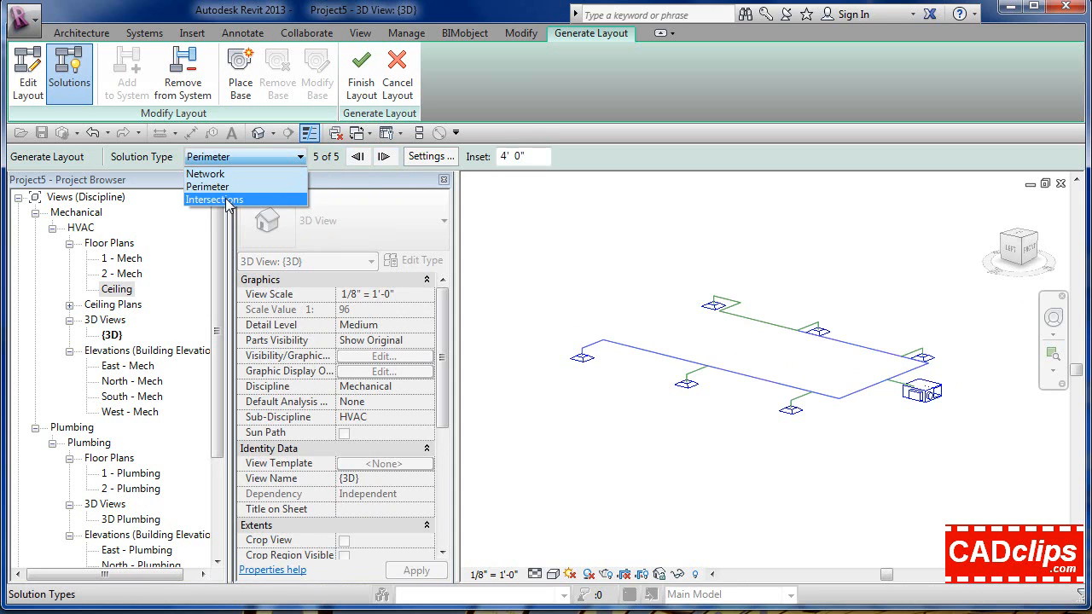
{"action": "left_click", "coordinate": [228, 198]}
{"action": "left_click", "coordinate": [385, 157]}
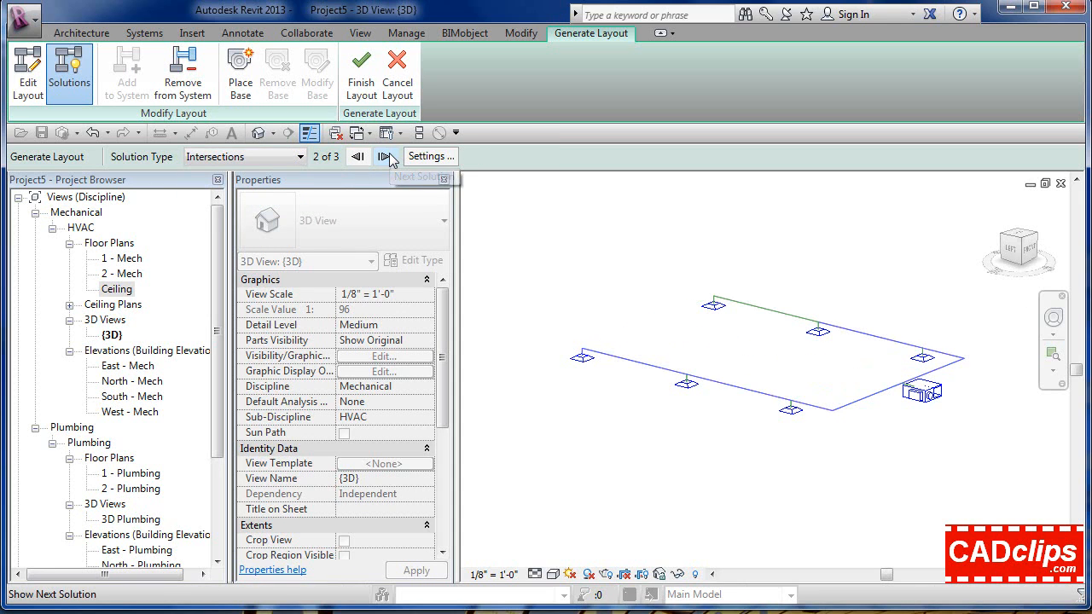
{"action": "left_click", "coordinate": [385, 157]}
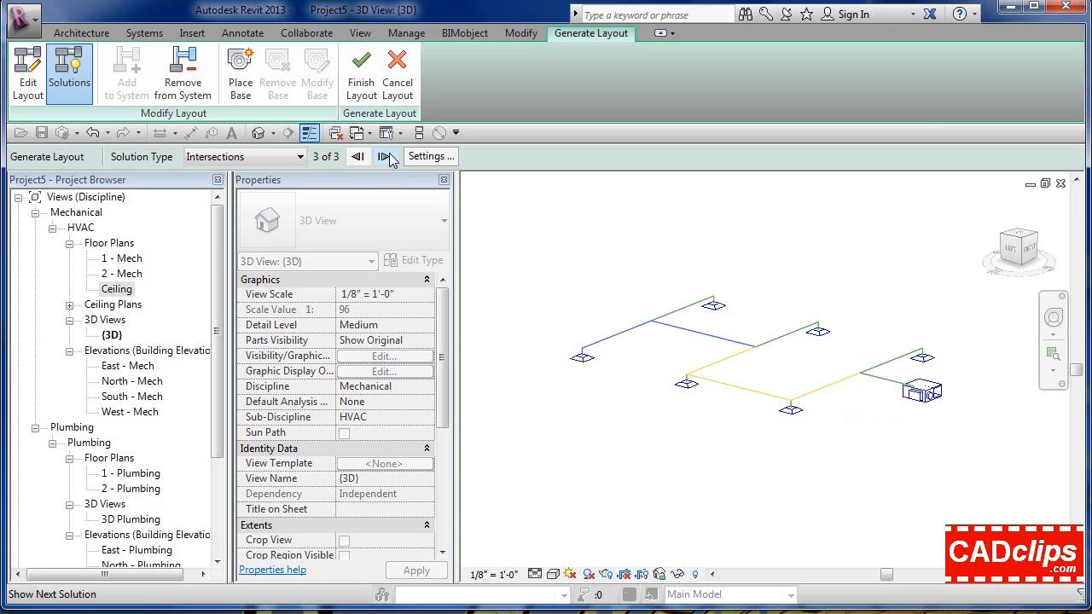
- Set the solution type back to Network and choose solution 3 of 4
{"action": "left_click", "coordinate": [290, 157]}
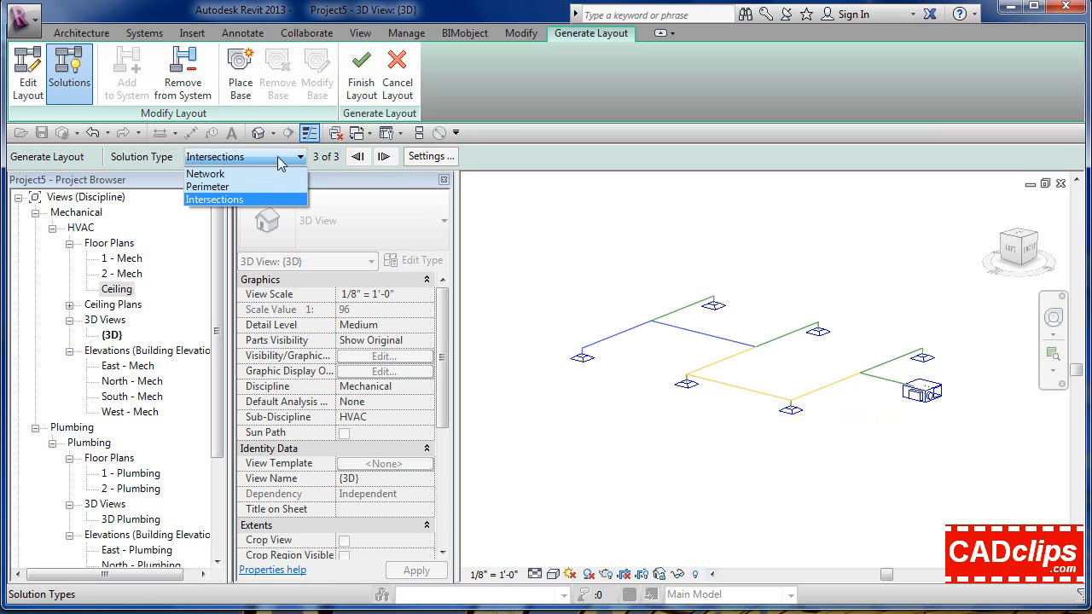
{"action": "left_click", "coordinate": [226, 171]}
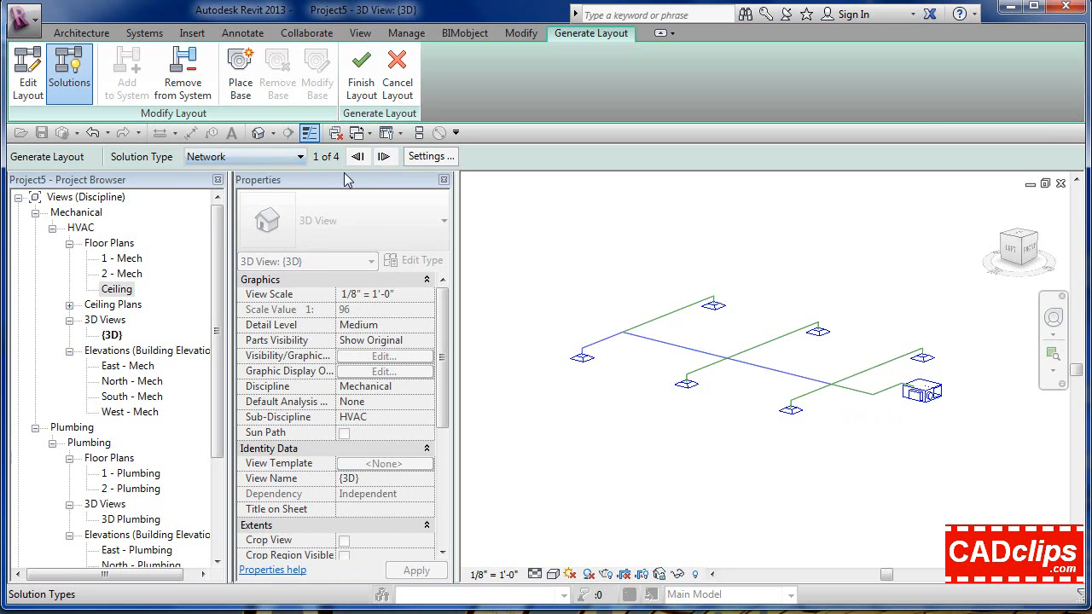
{"action": "left_click", "coordinate": [384, 157]}
{"action": "left_click", "coordinate": [384, 157]}
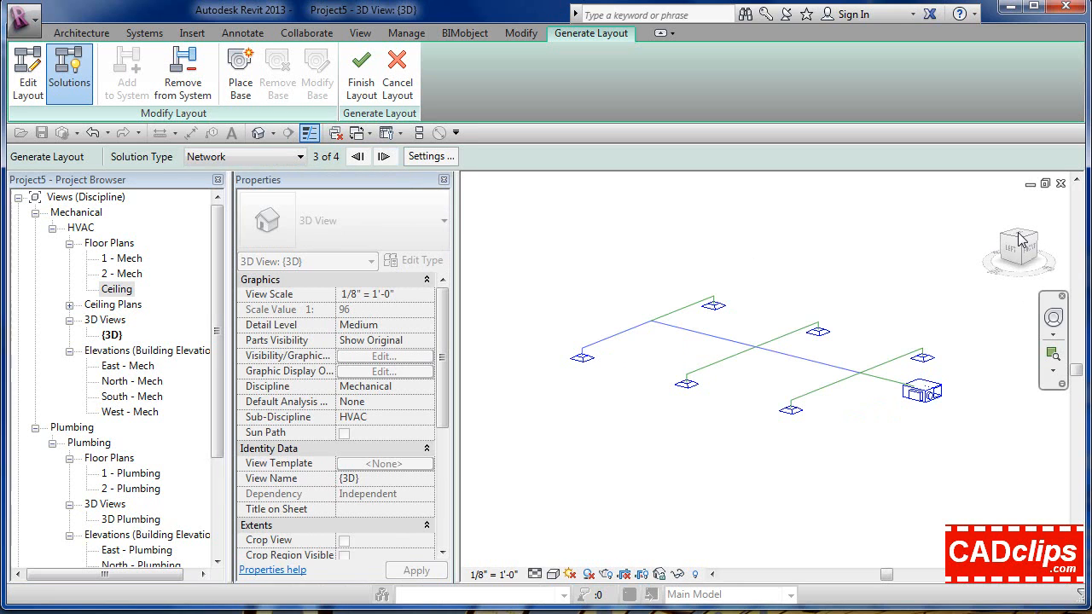
- Edit the layout by moving the main duct line sideways off the equipment connection, and move it back in line with the equipment
{"action": "left_click_drag", "start_coordinate": [988, 269], "coordinate": [1016, 245]}
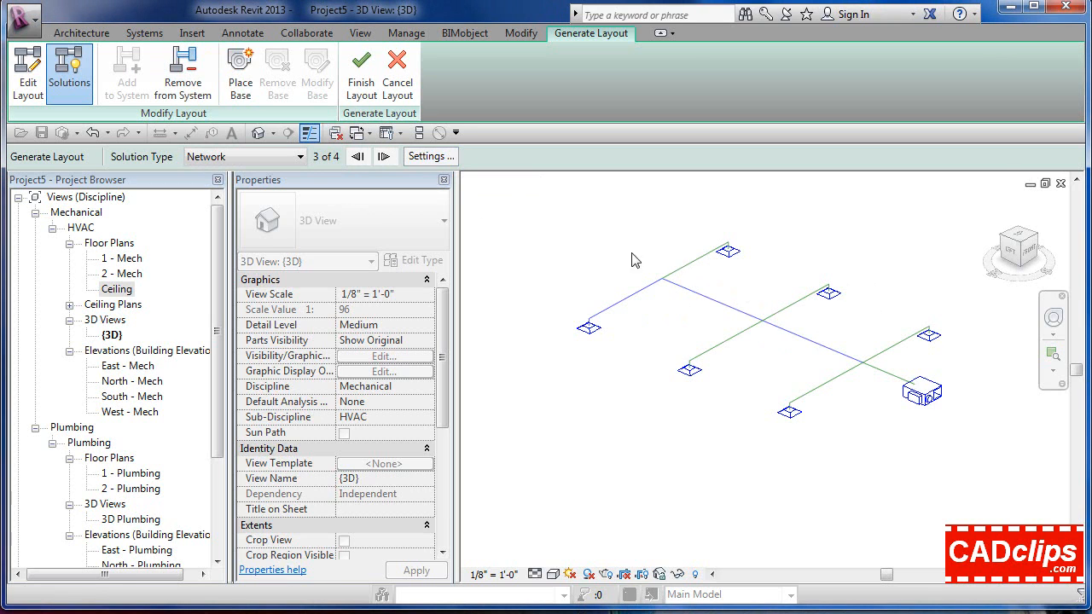
{"action": "left_click", "coordinate": [33, 77]}
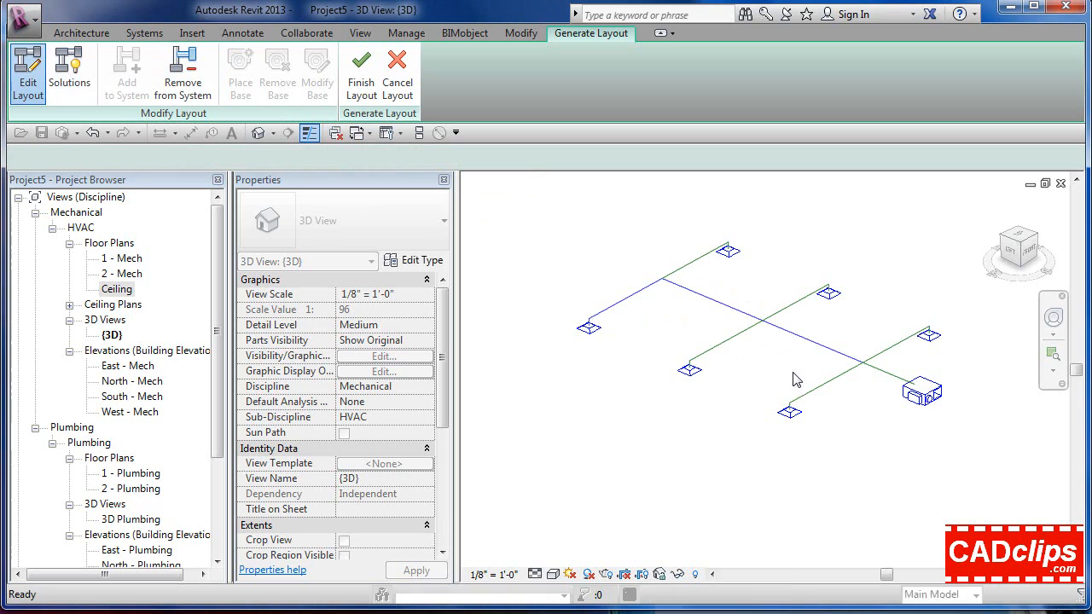
{"action": "left_click", "coordinate": [717, 307]}
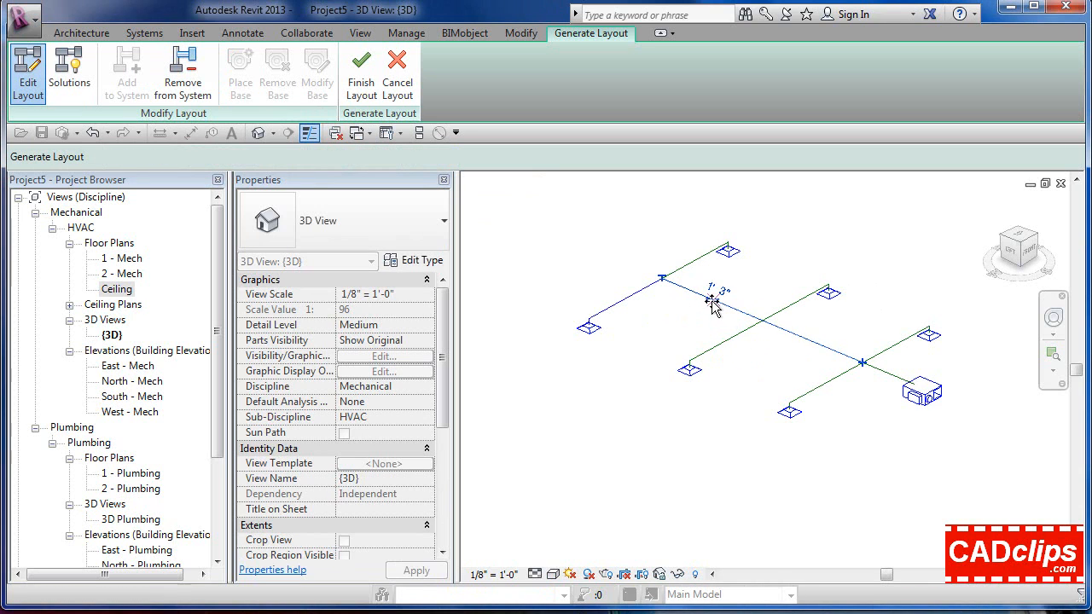
{"action": "left_click_drag", "start_coordinate": [712, 305], "coordinate": [696, 315]}
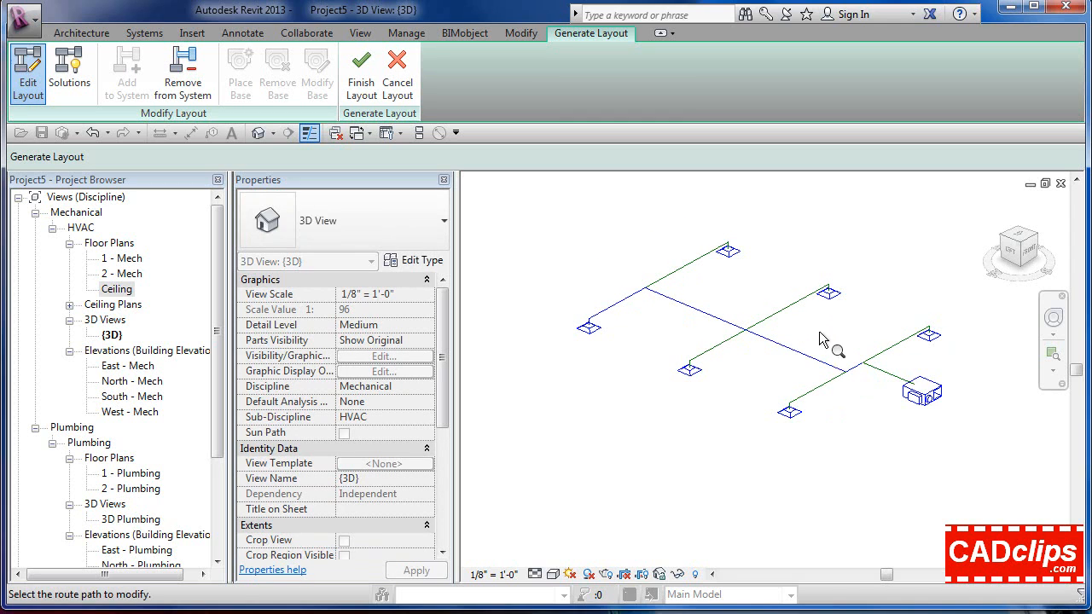
{"action": "left_click", "coordinate": [795, 353]}
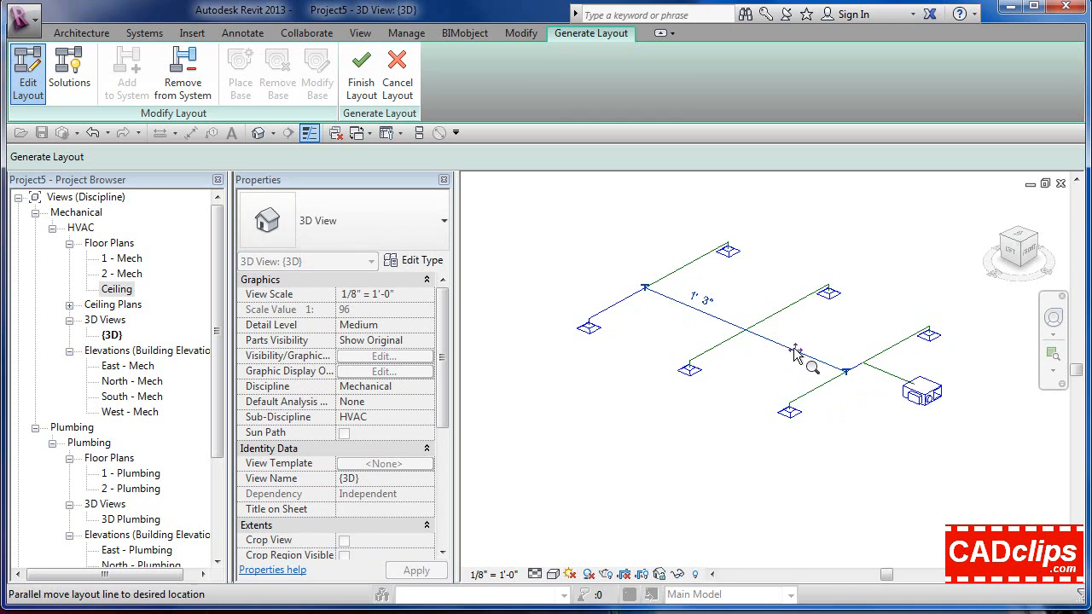
{"action": "left_click_drag", "start_coordinate": [795, 353], "coordinate": [793, 337]}
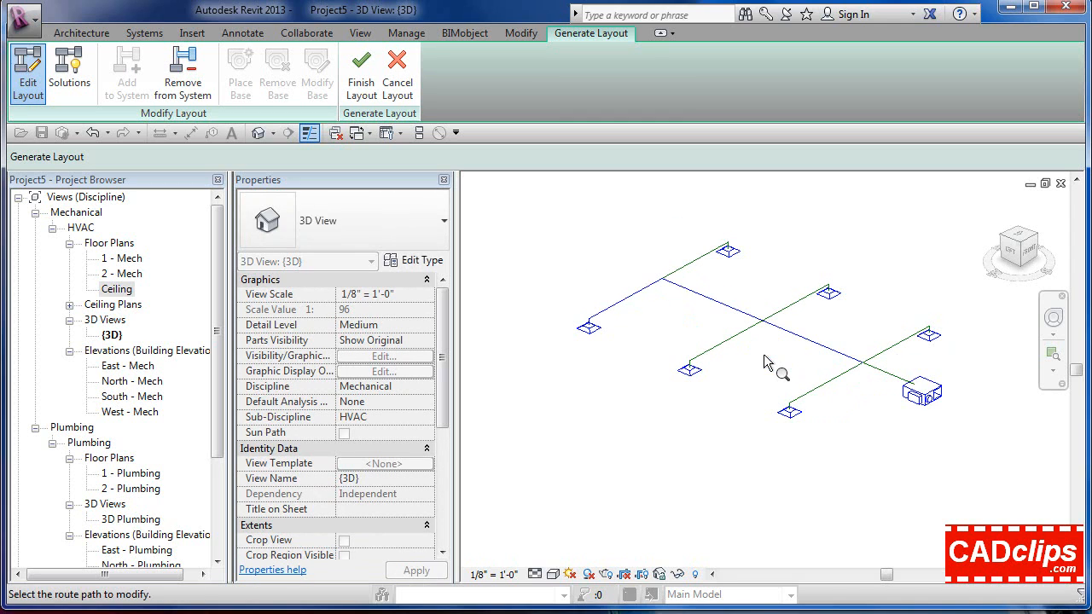
- Move the farthest branch line off its diffuser and the end of the main, and move it back into alignment
{"action": "left_click", "coordinate": [693, 270]}
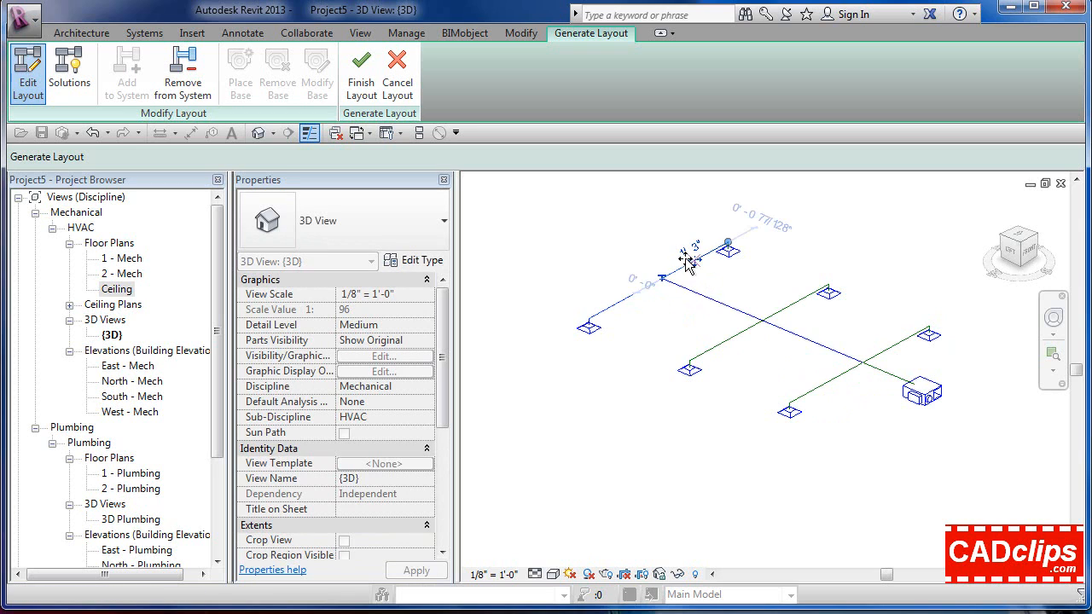
{"action": "left_click_drag", "start_coordinate": [685, 258], "coordinate": [675, 254]}
{"action": "left_click", "coordinate": [769, 287]}
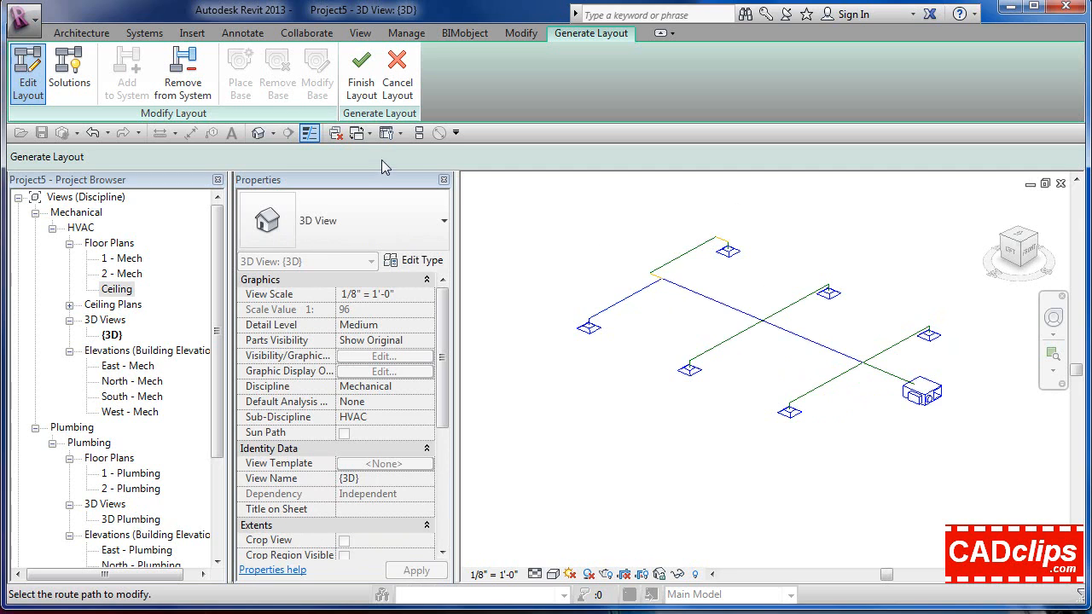
{"action": "left_click", "coordinate": [522, 33]}
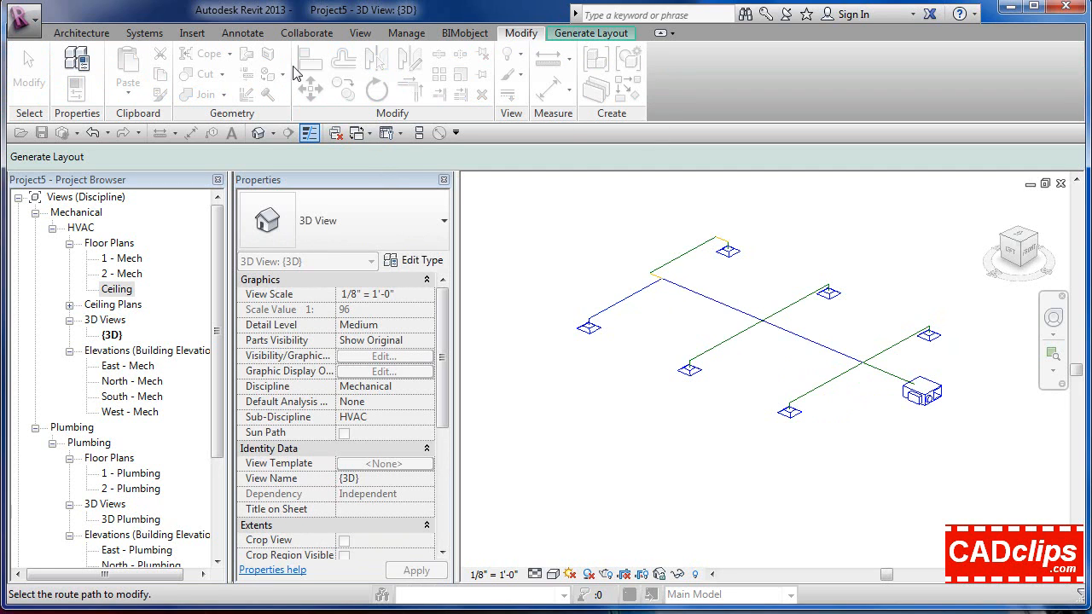
{"action": "left_click", "coordinate": [686, 255]}
{"action": "left_click_drag", "start_coordinate": [685, 256], "coordinate": [694, 263]}
{"action": "key", "text": "z"}
{"action": "key", "text": "r"}
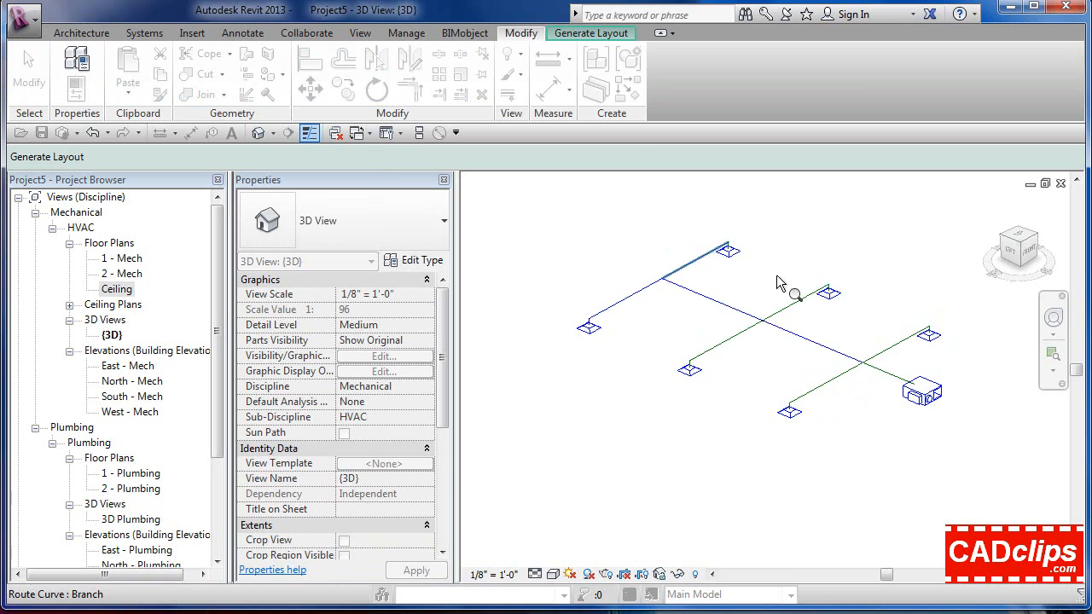
- Check the Custom solution, and in layout editing shift the main duct line toward the nearer diffuser row and back again
{"action": "left_click", "coordinate": [589, 33]}
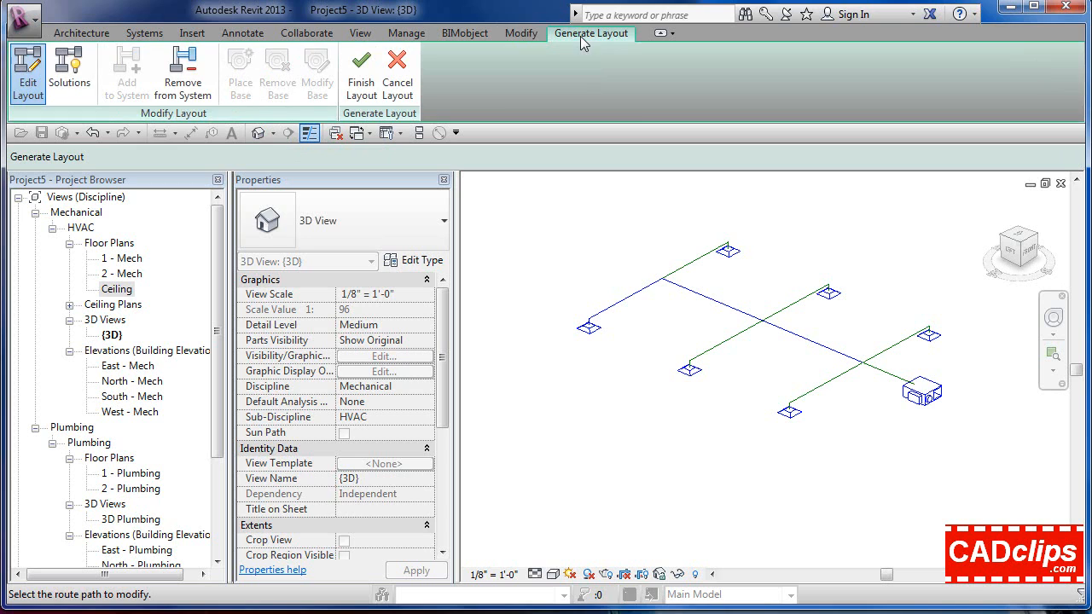
{"action": "left_click", "coordinate": [71, 85]}
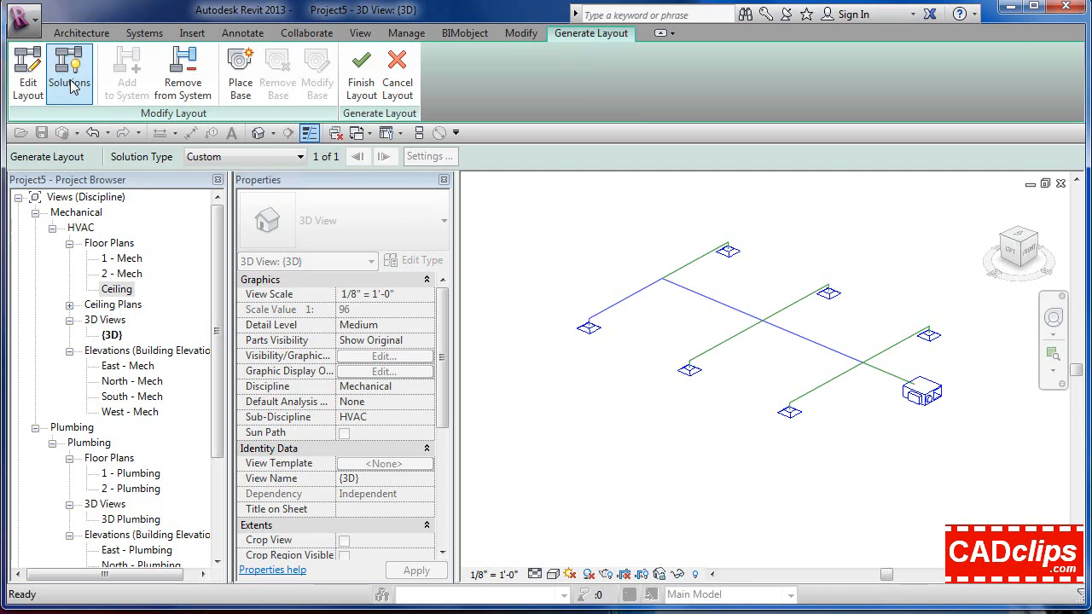
{"action": "left_click", "coordinate": [29, 88]}
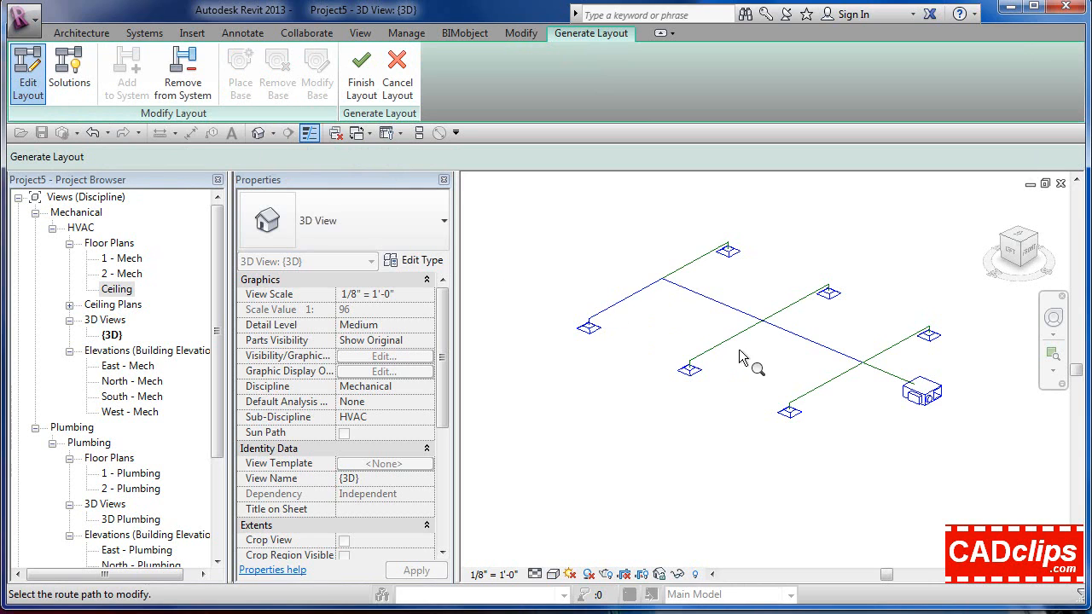
{"action": "left_click", "coordinate": [796, 346]}
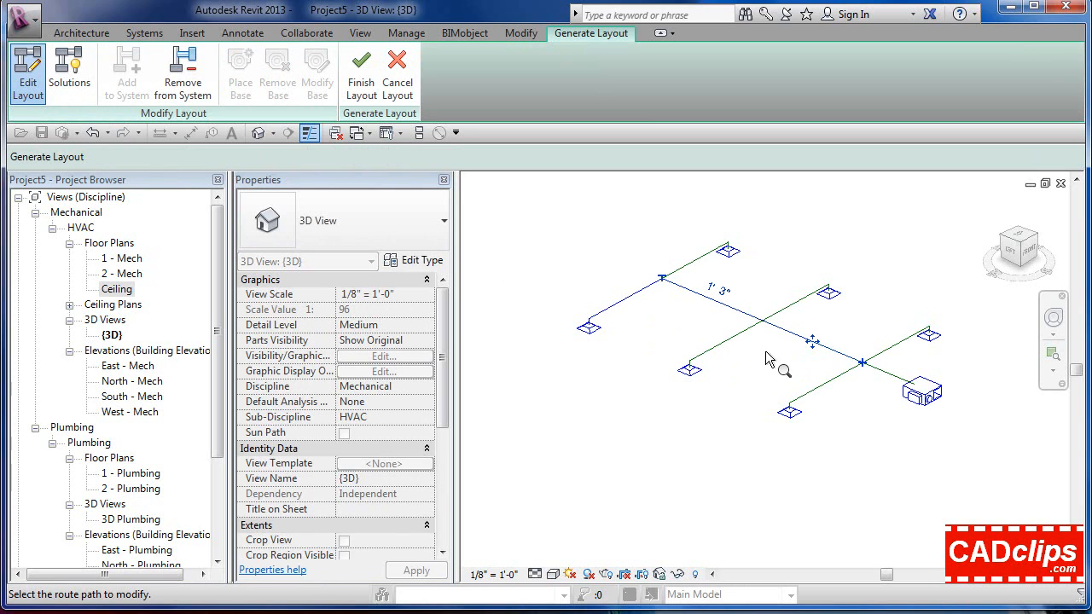
{"action": "left_click_drag", "start_coordinate": [812, 343], "coordinate": [786, 373]}
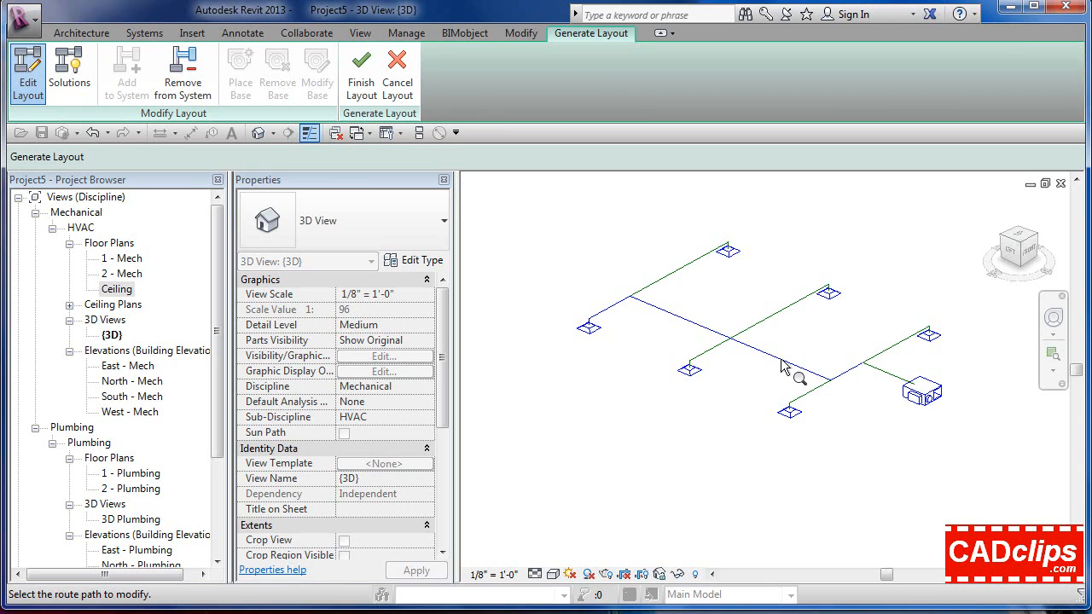
{"action": "left_click_drag", "start_coordinate": [783, 365], "coordinate": [820, 345]}
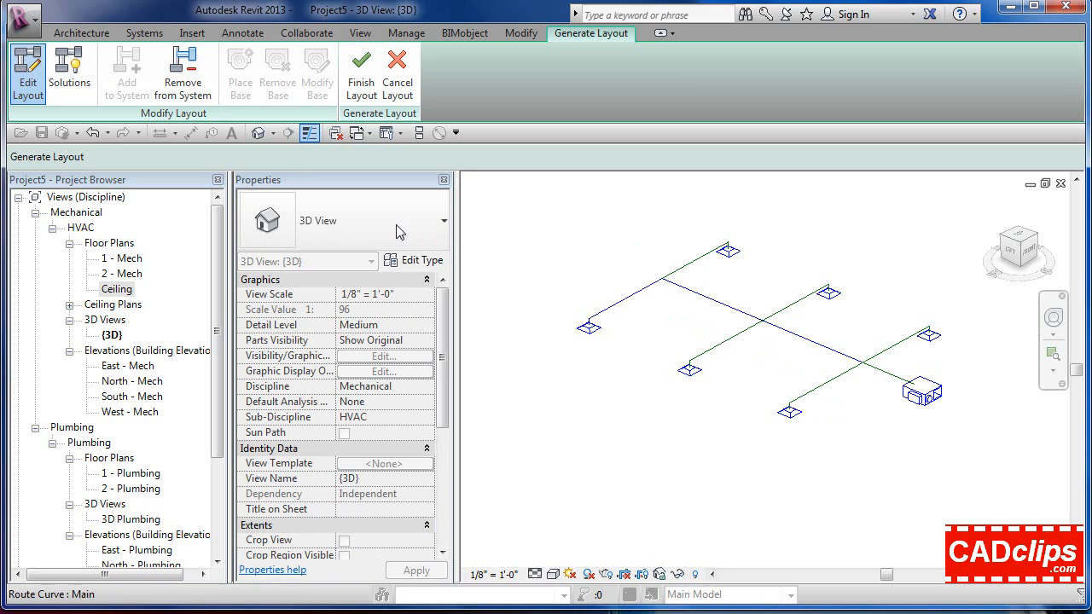
- Change the solution type from Custom to Network and choose solution 3 of 4
{"action": "left_click", "coordinate": [72, 81]}
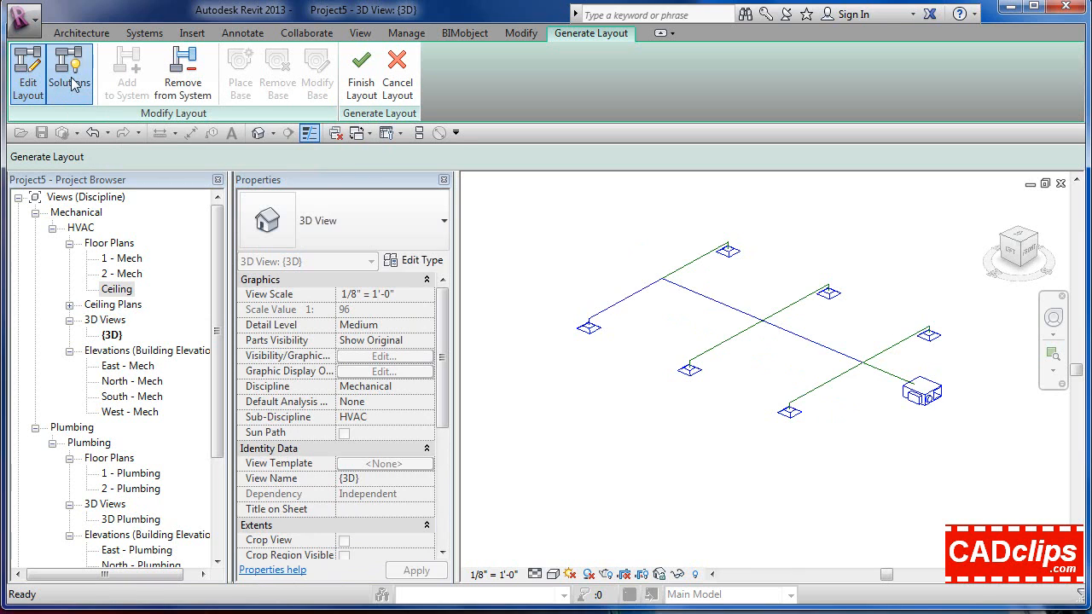
{"action": "left_click", "coordinate": [300, 159]}
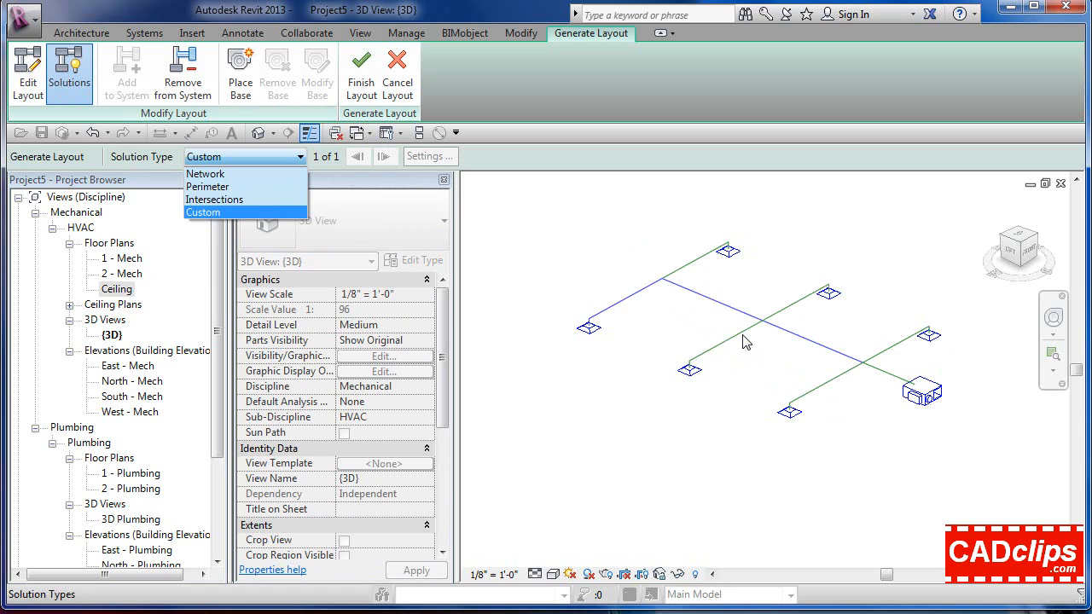
{"action": "left_click", "coordinate": [209, 174]}
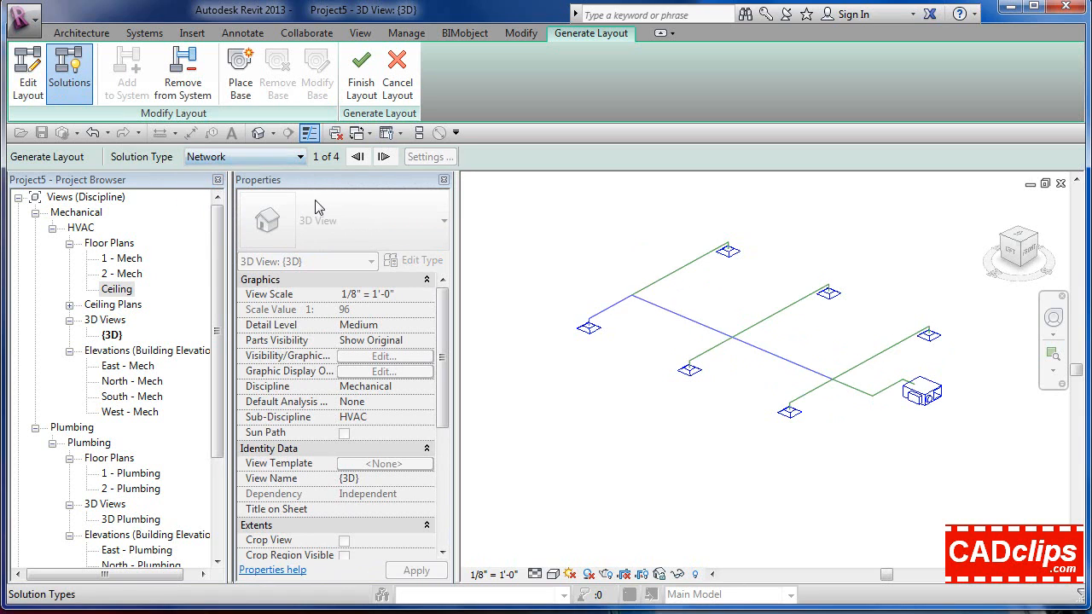
{"action": "left_click", "coordinate": [383, 163]}
{"action": "left_click", "coordinate": [384, 162]}
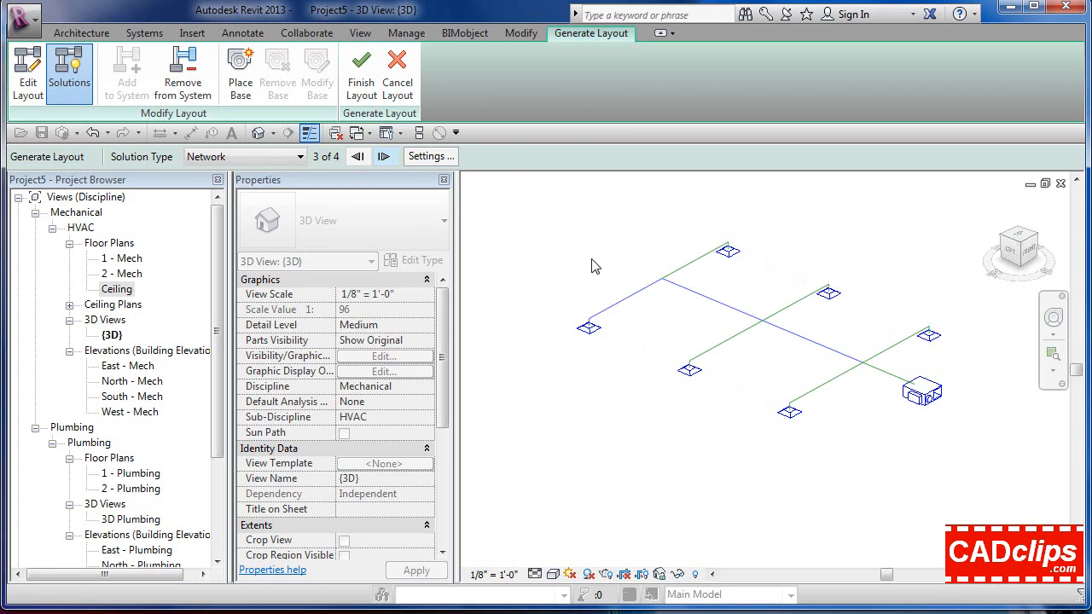
- Open the Ceiling floor plan and cycle through the Network solutions there, ending on solution 3 of 4
{"action": "middle_click_drag", "start_coordinate": [657, 493], "coordinate": [751, 427], "text": "shift"}
{"action": "double_click", "coordinate": [117, 290]}
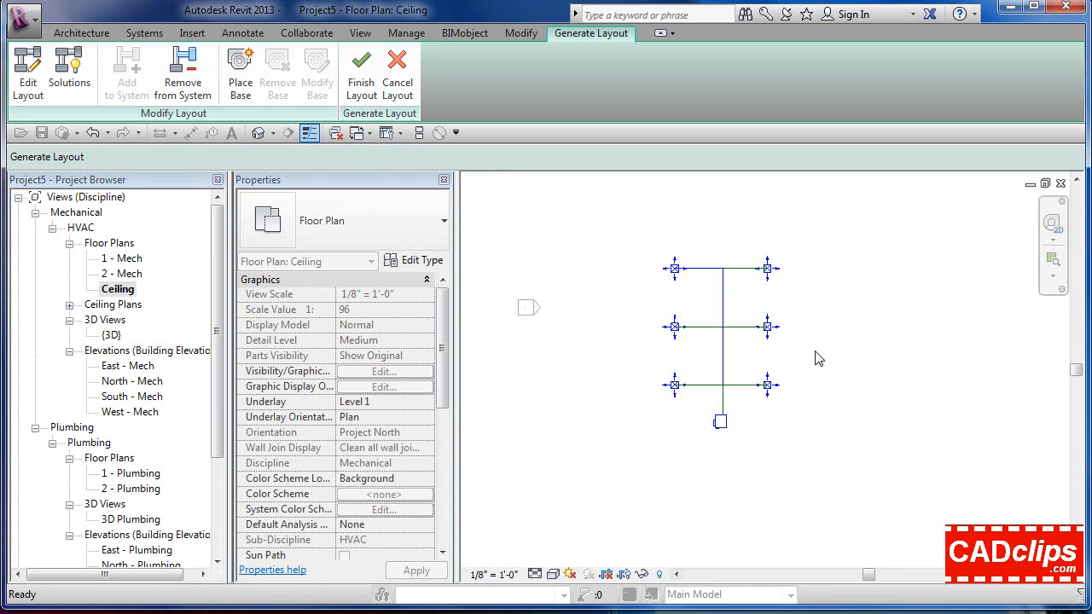
{"action": "scroll", "coordinate": [754, 331], "scroll_direction": "up", "scroll_amount": 2}
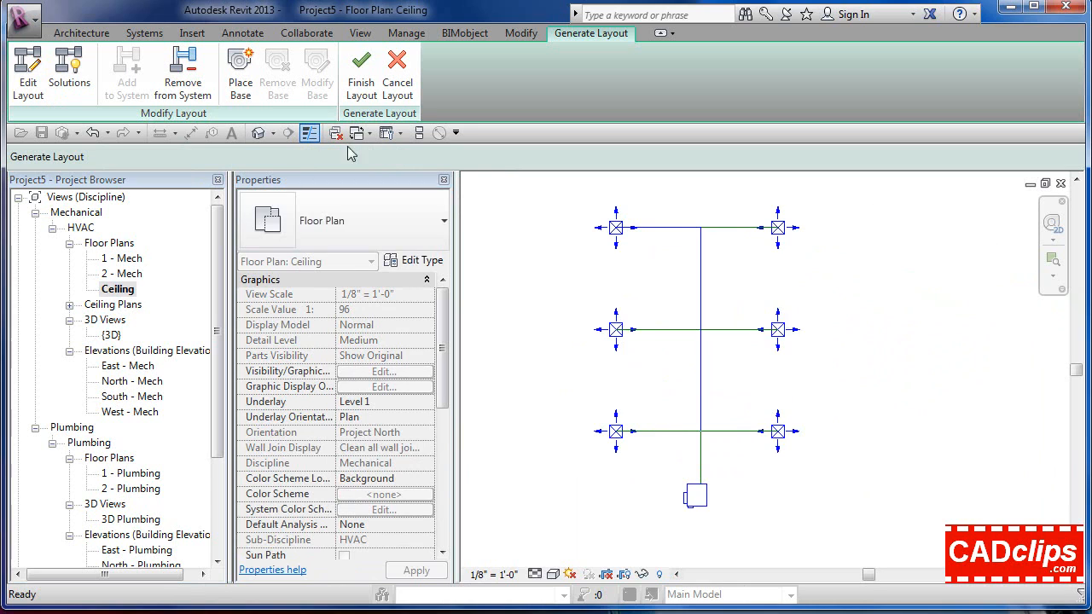
{"action": "left_click", "coordinate": [69, 73]}
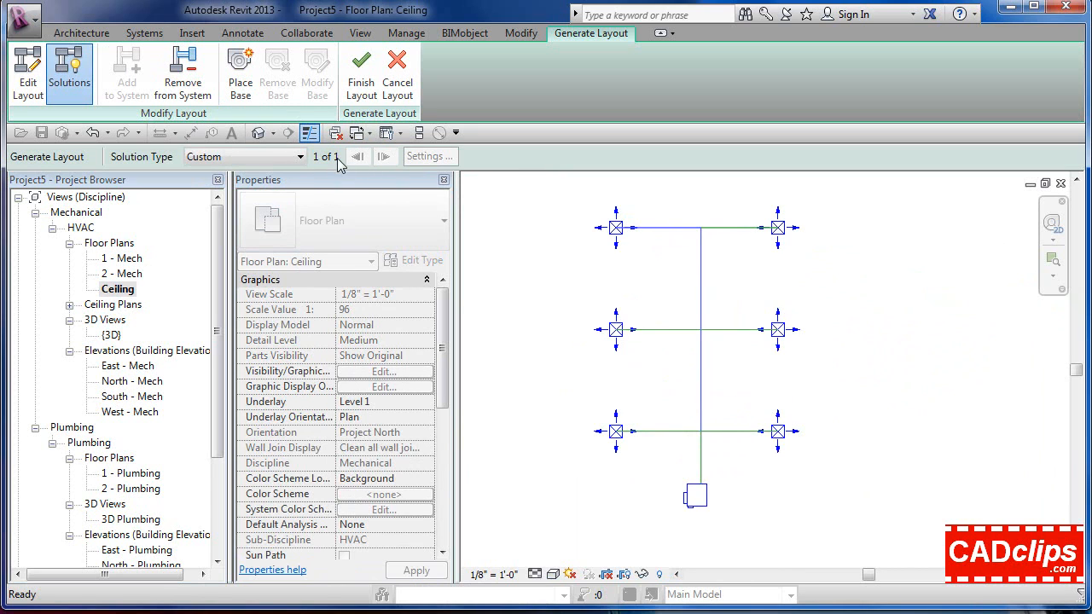
{"action": "left_click", "coordinate": [299, 156]}
{"action": "left_click", "coordinate": [294, 171]}
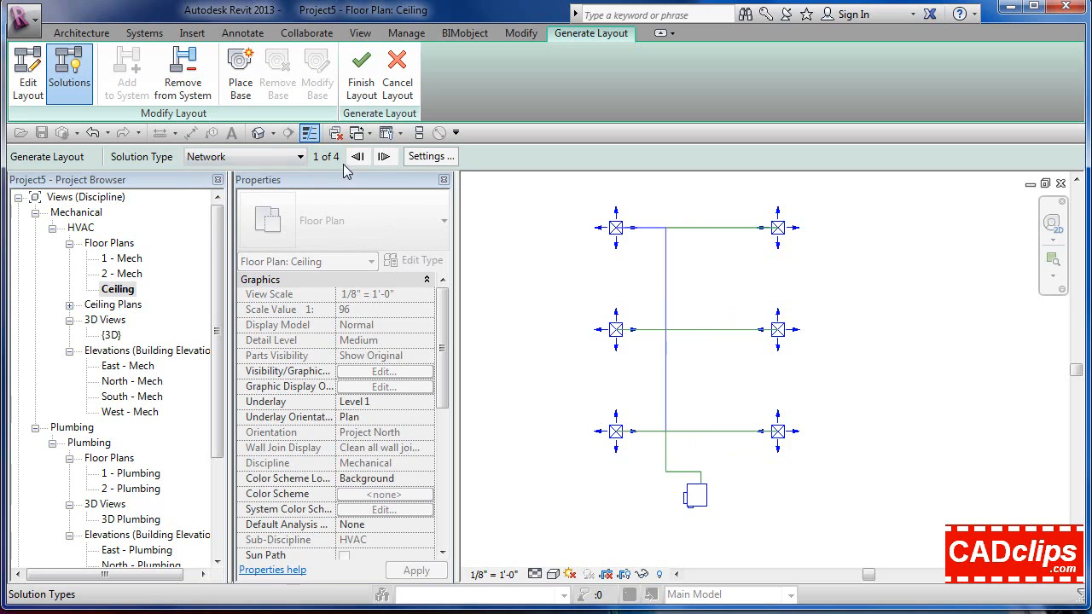
{"action": "left_click", "coordinate": [384, 156]}
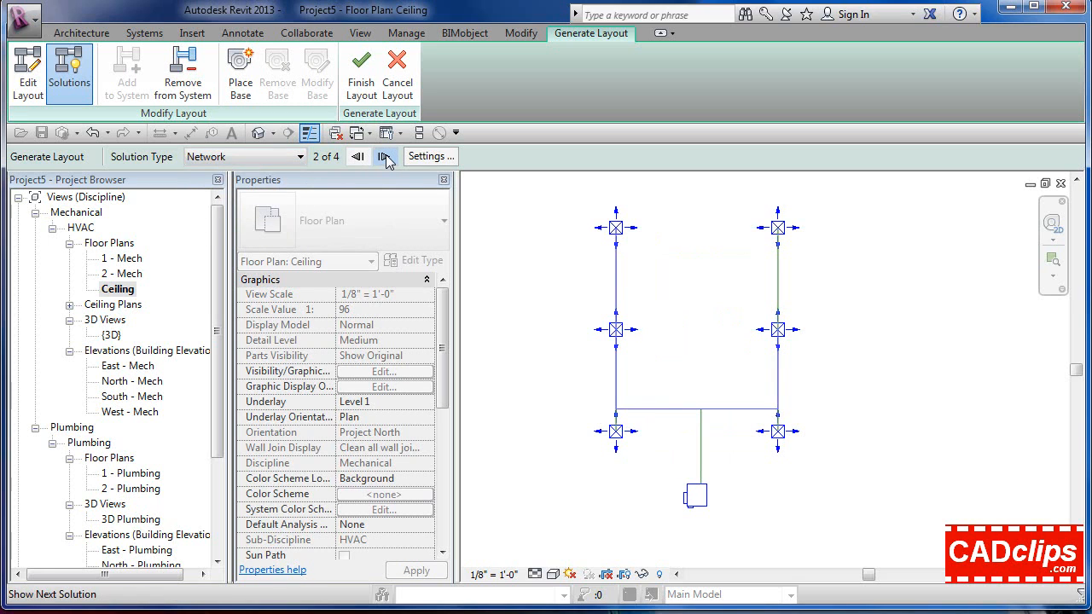
{"action": "left_click", "coordinate": [384, 156]}
{"action": "left_click", "coordinate": [384, 156]}
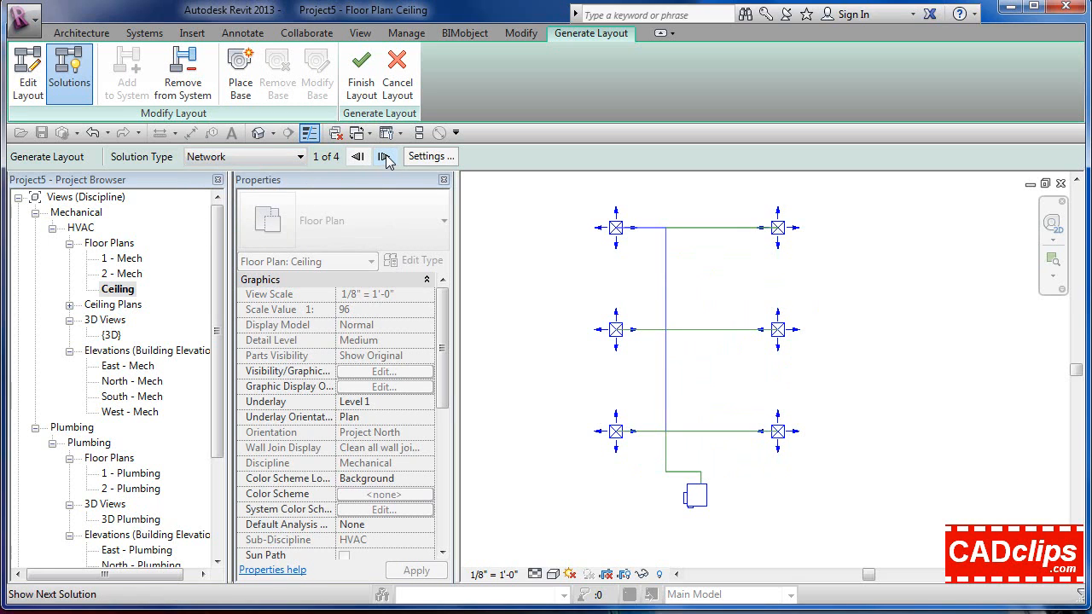
{"action": "left_click", "coordinate": [384, 156]}
{"action": "left_click", "coordinate": [384, 156]}
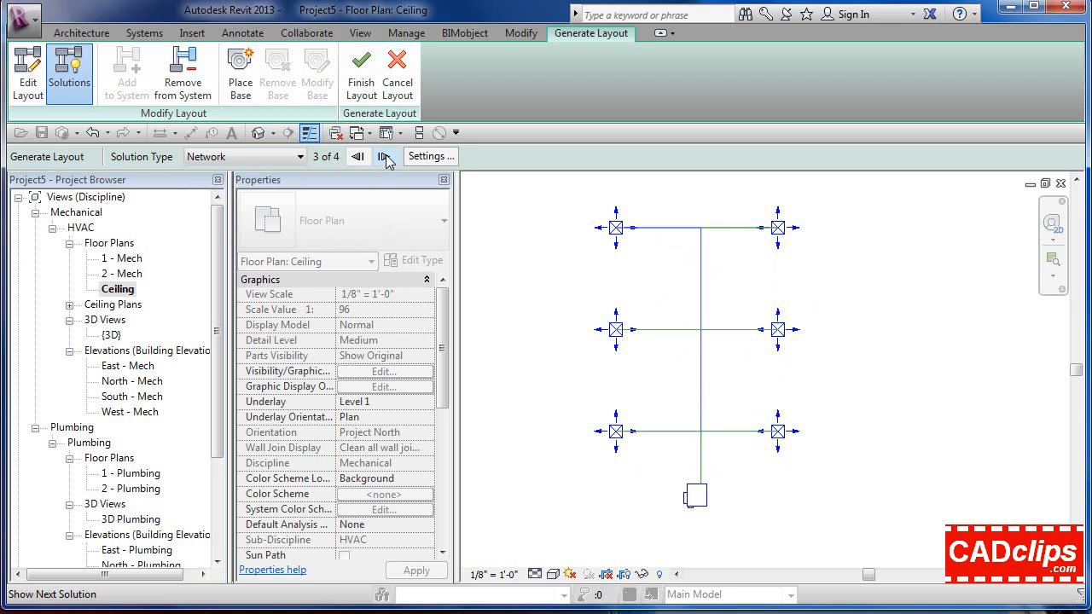
- Return to the default 3D view and choose solution 3 of 4 for the Network layout again
{"action": "left_click", "coordinate": [260, 133]}
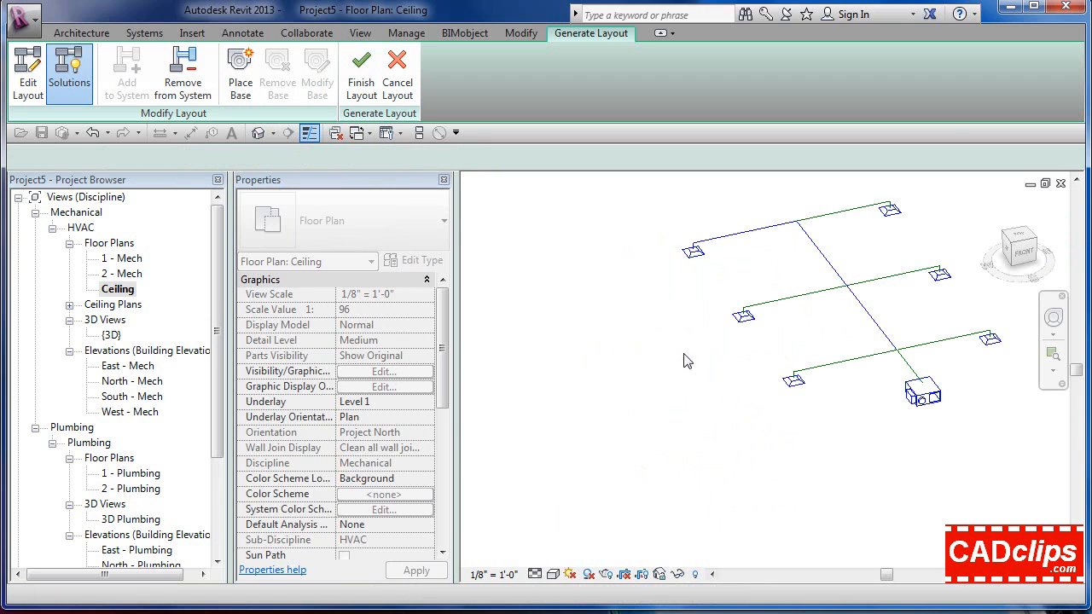
{"action": "middle_click_drag", "start_coordinate": [906, 369], "coordinate": [758, 410]}
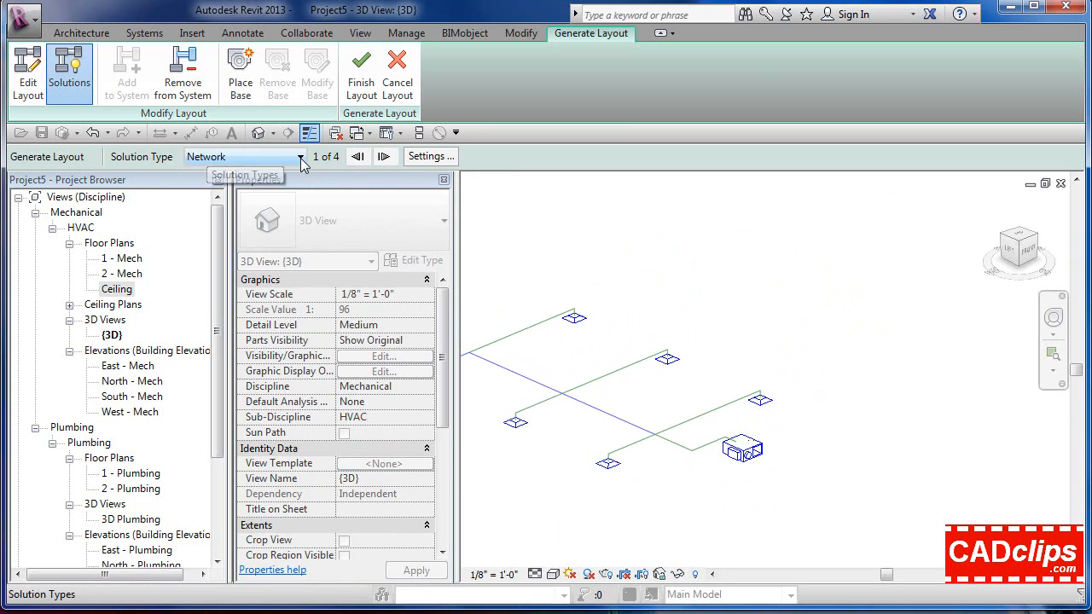
{"action": "left_click", "coordinate": [384, 157]}
{"action": "left_click", "coordinate": [384, 158]}
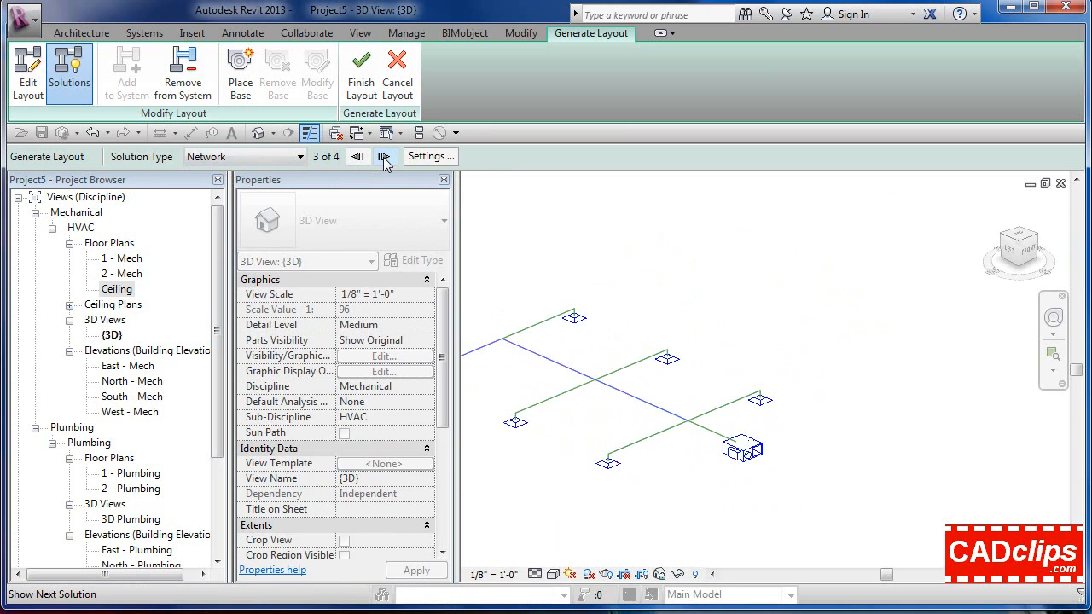
{"action": "middle_click_drag", "start_coordinate": [758, 299], "coordinate": [874, 284]}
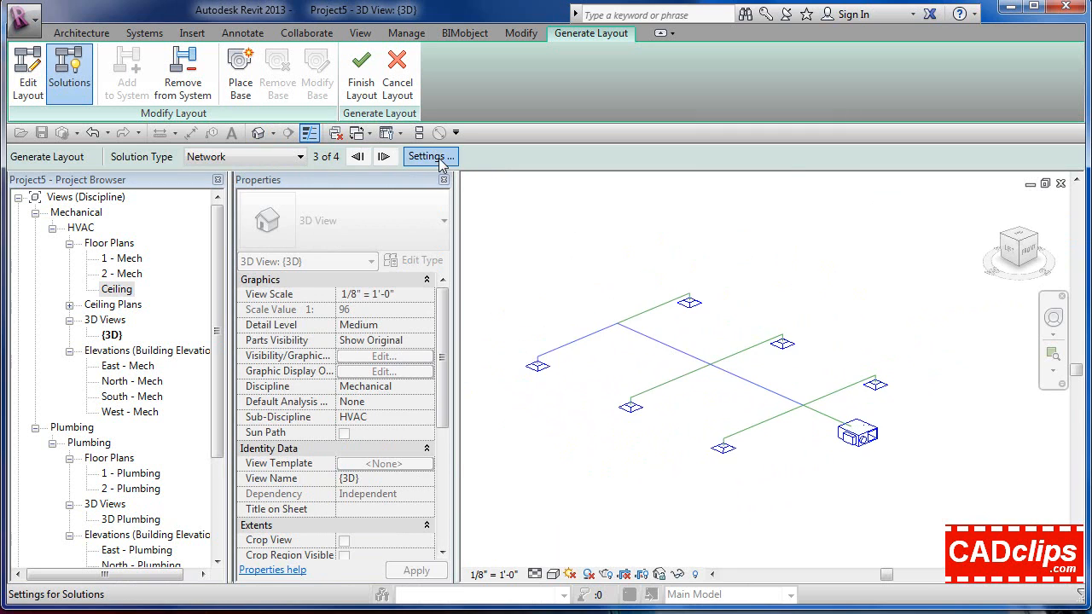
- Set the main duct offset to 8' in the duct conversion settings and apply it to the layout
{"action": "left_click", "coordinate": [431, 156]}
{"action": "left_click", "coordinate": [680, 266]}
{"action": "double_click", "coordinate": [680, 266]}
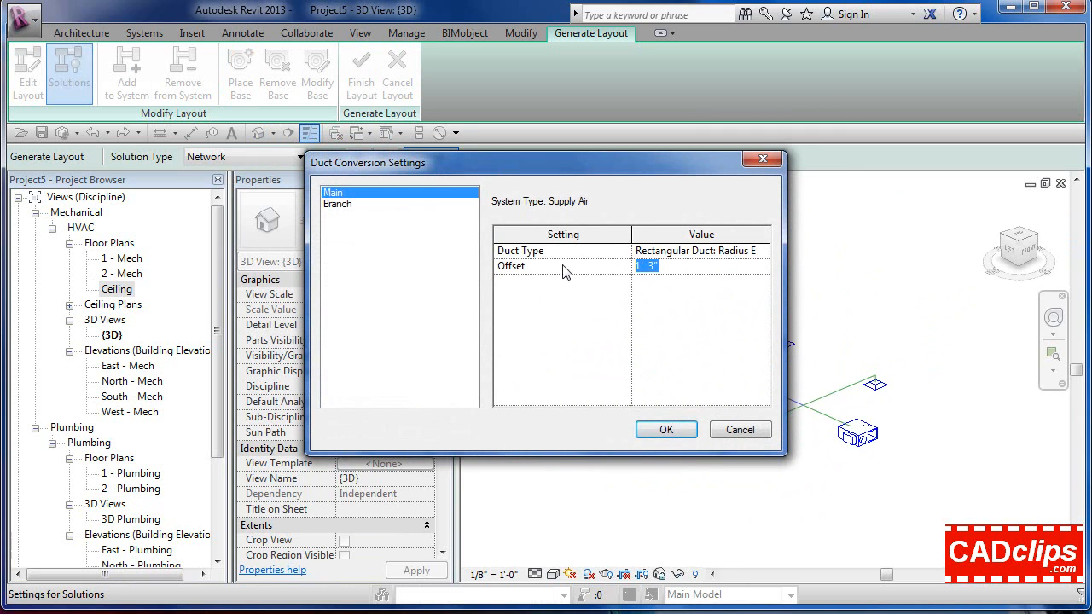
{"action": "type", "text": "8"}
{"action": "left_click", "coordinate": [681, 429]}
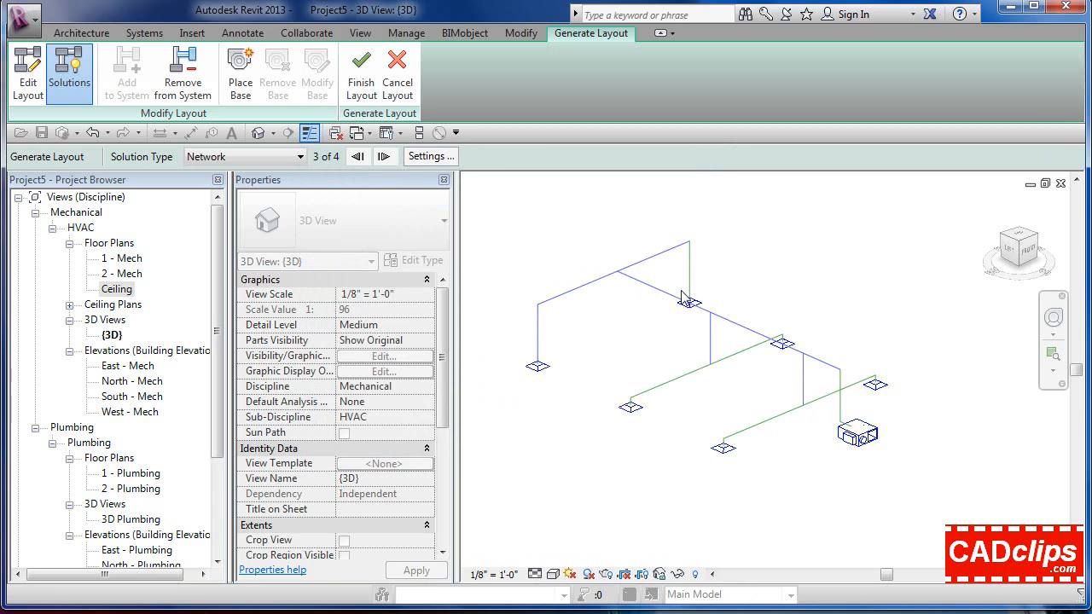
- Set the branch duct offset to 8' in the duct conversion settings and finish the layout to generate the ducts
{"action": "left_click", "coordinate": [429, 156]}
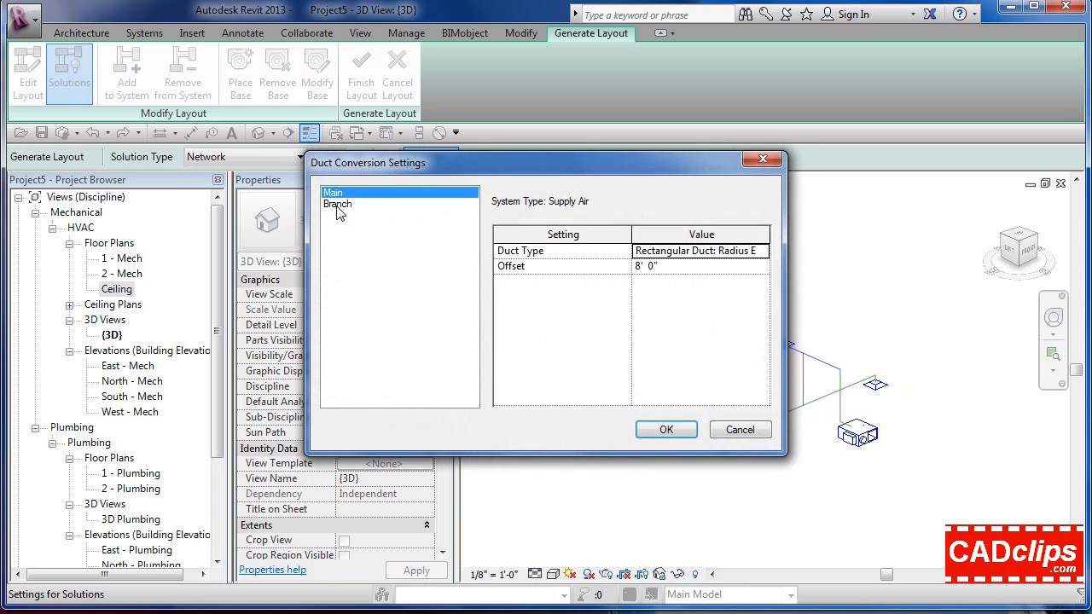
{"action": "left_click", "coordinate": [338, 204]}
{"action": "left_click", "coordinate": [694, 267]}
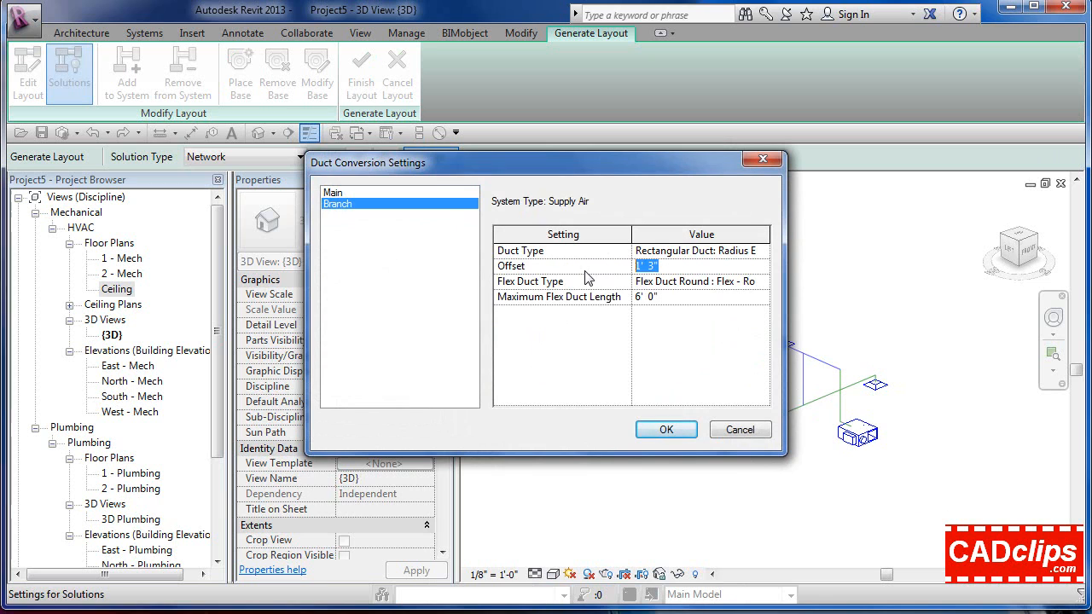
{"action": "type", "text": "8"}
{"action": "left_click", "coordinate": [662, 429]}
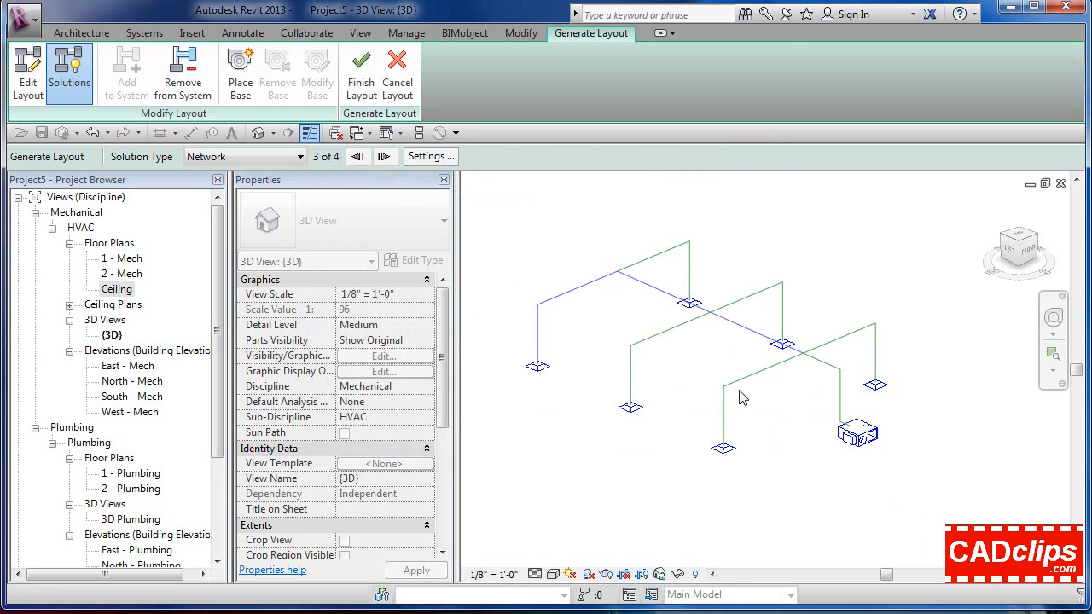
{"action": "left_click", "coordinate": [361, 75]}
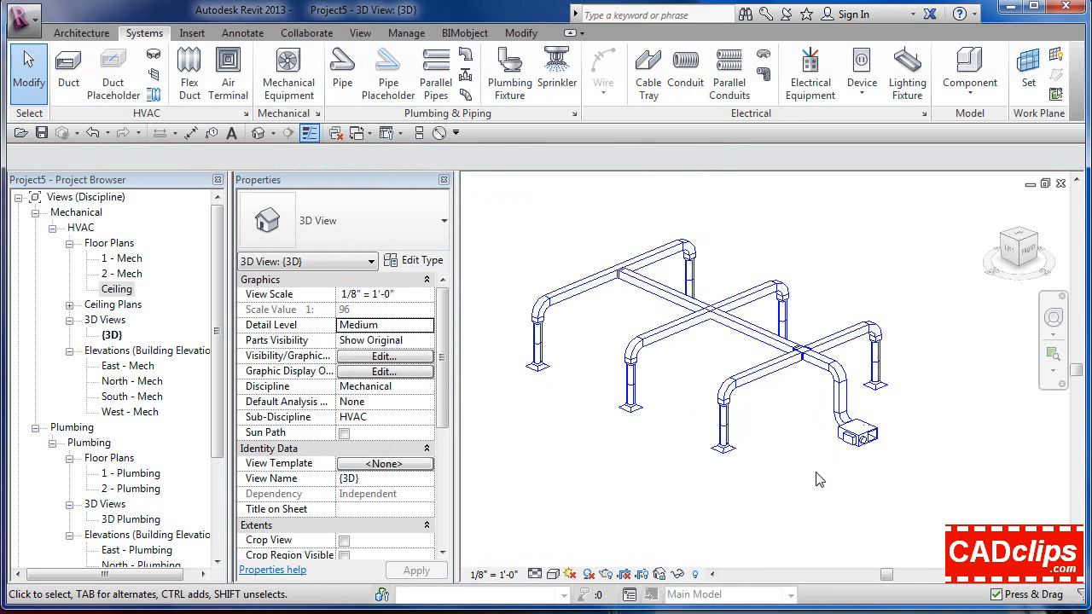
- Inspect the generated ductwork in 3D and select the whole supply air duct system, starting from a front diffuser
{"action": "scroll", "coordinate": [906, 391], "scroll_direction": "up", "scroll_amount": 5}
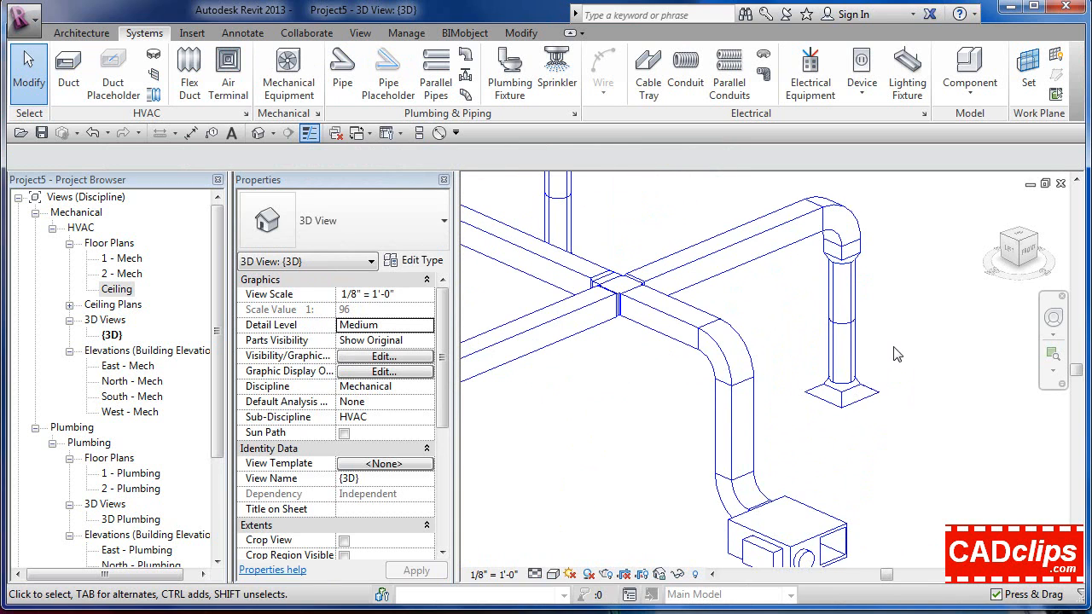
{"action": "scroll", "coordinate": [887, 398], "scroll_direction": "down", "scroll_amount": 5}
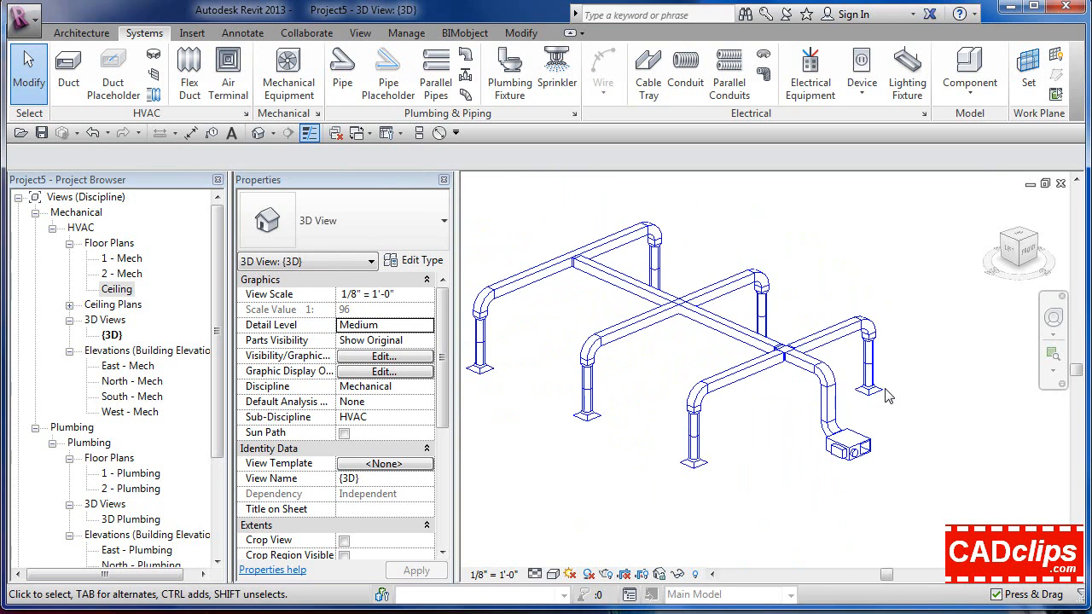
{"action": "middle_click_drag", "start_coordinate": [828, 500], "coordinate": [814, 394], "text": "shift"}
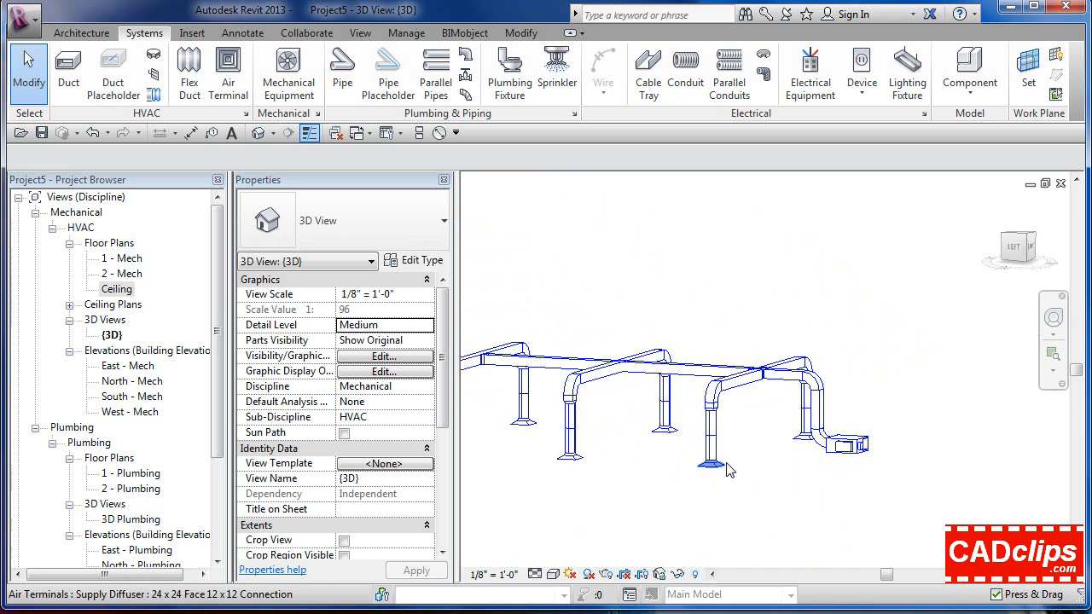
{"action": "middle_click_drag", "start_coordinate": [851, 486], "coordinate": [938, 465], "text": "shift"}
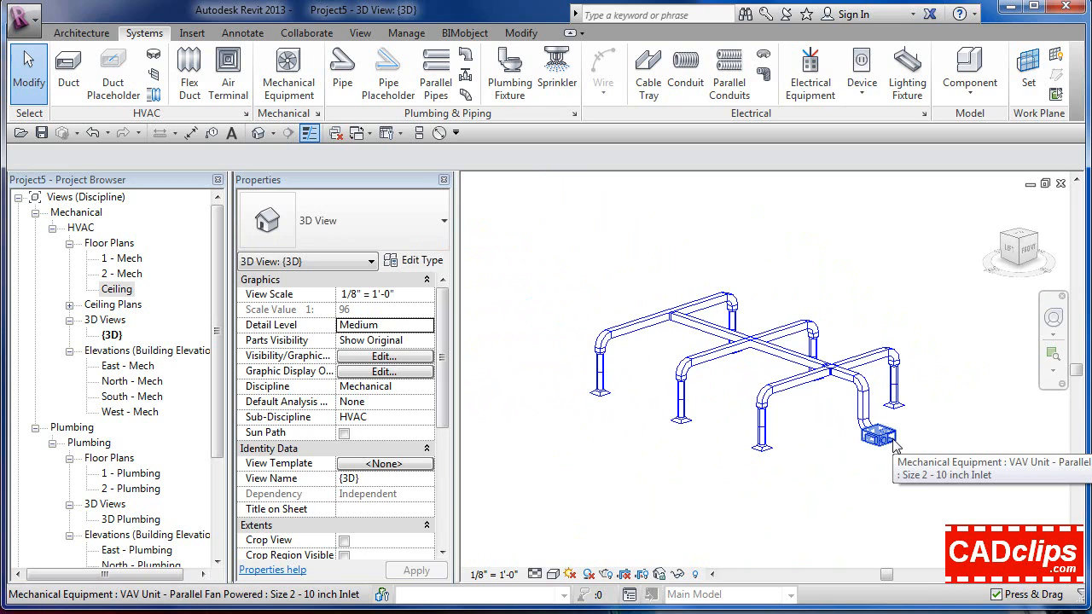
{"action": "key", "text": "Tab"}
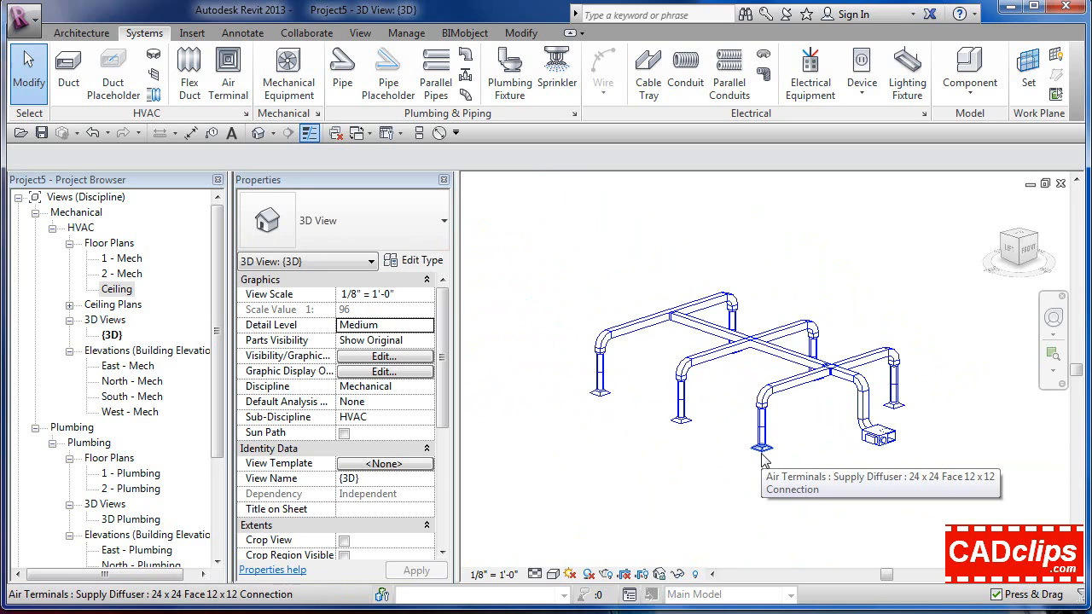
{"action": "key", "text": "Tab"}
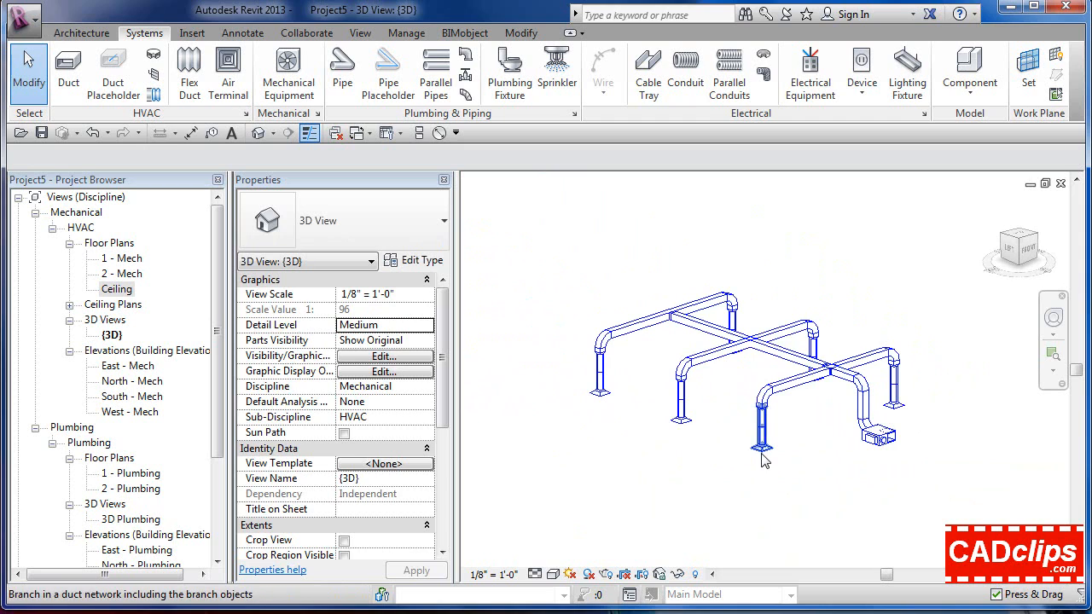
{"action": "key", "text": "Tab"}
{"action": "key", "text": "Tab"}
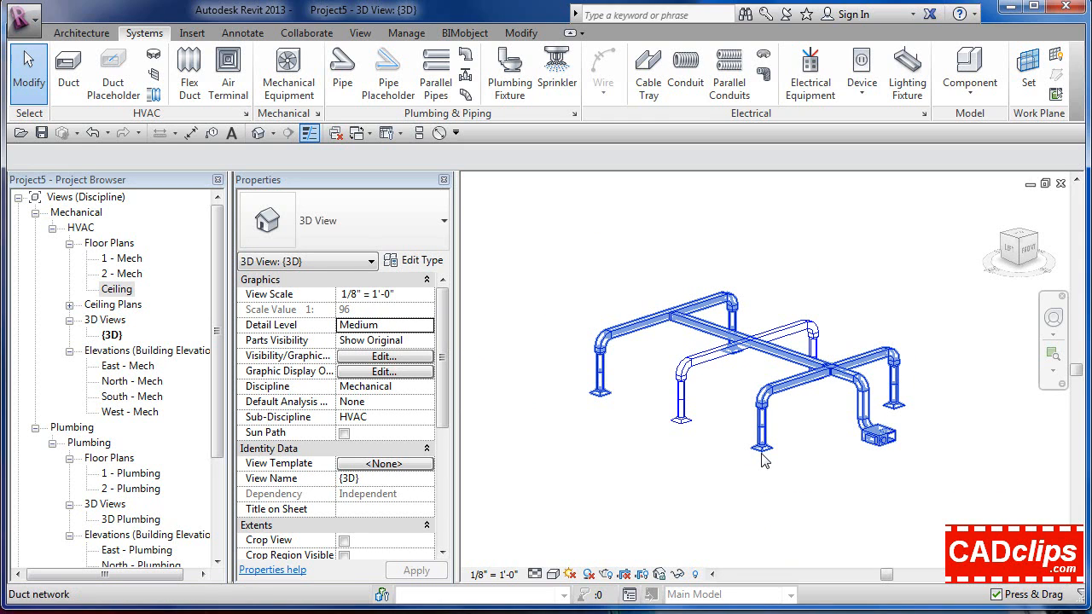
{"action": "key", "text": "Tab"}
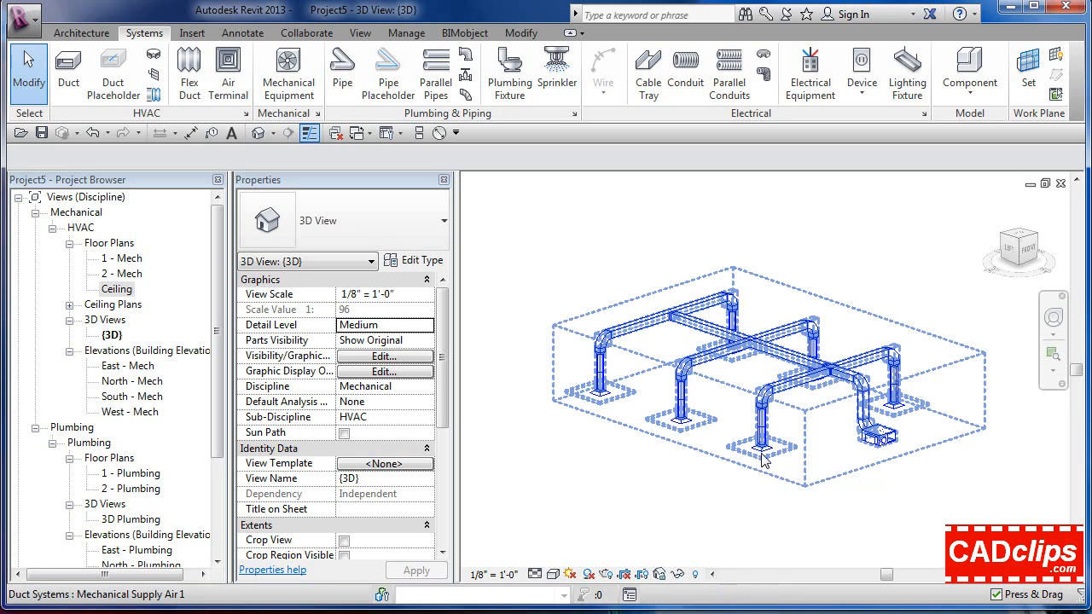
{"action": "left_click", "coordinate": [764, 459]}
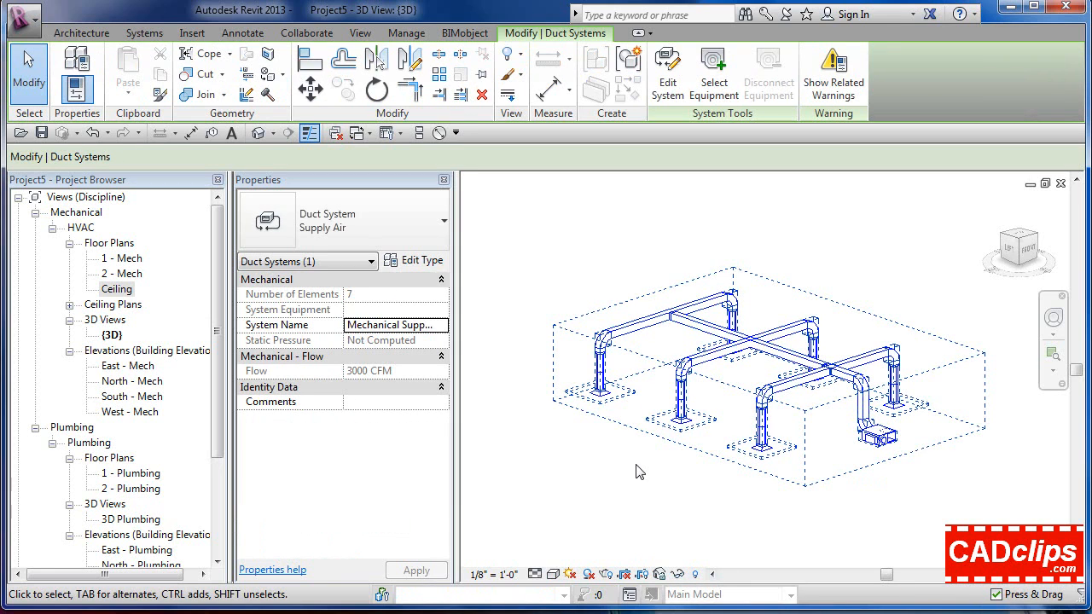
- Open the selected supply air duct system for editing and leave the editing mode without changing its elements
{"action": "left_click", "coordinate": [667, 72]}
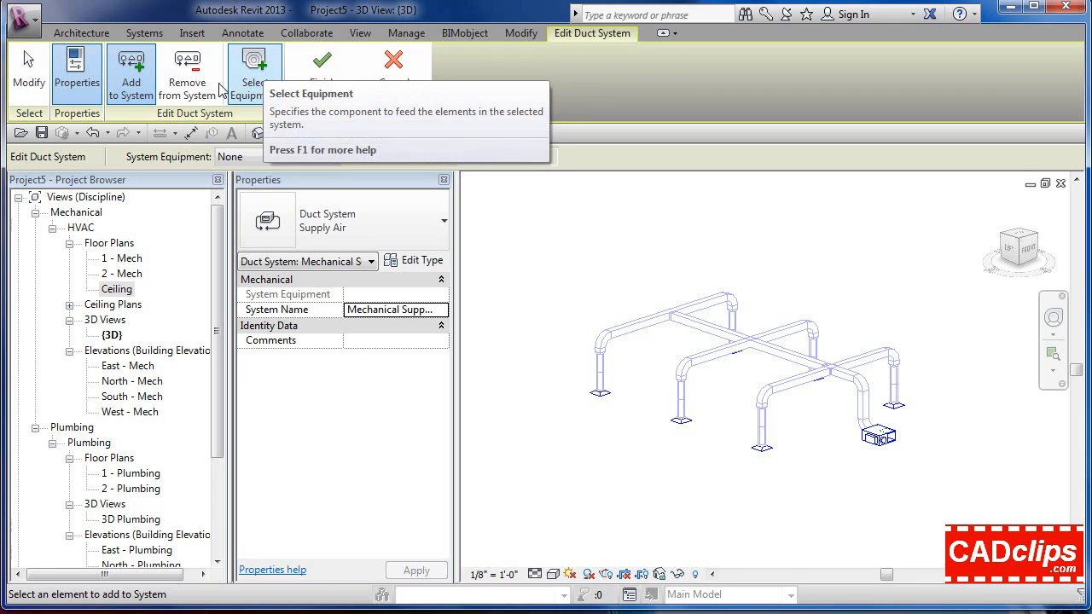
{"action": "left_click", "coordinate": [81, 94]}
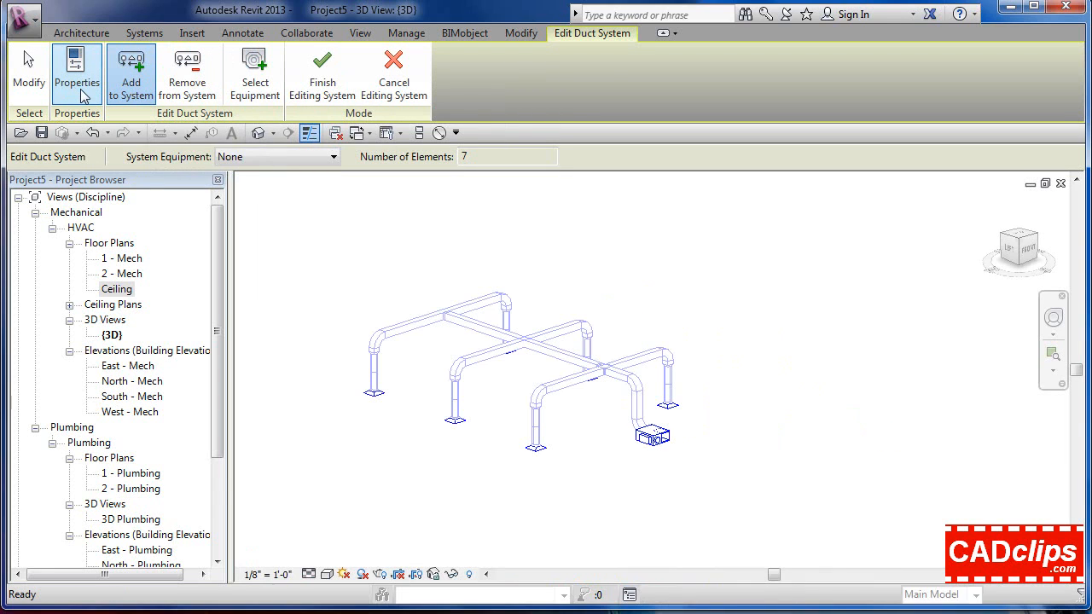
{"action": "left_click", "coordinate": [132, 96]}
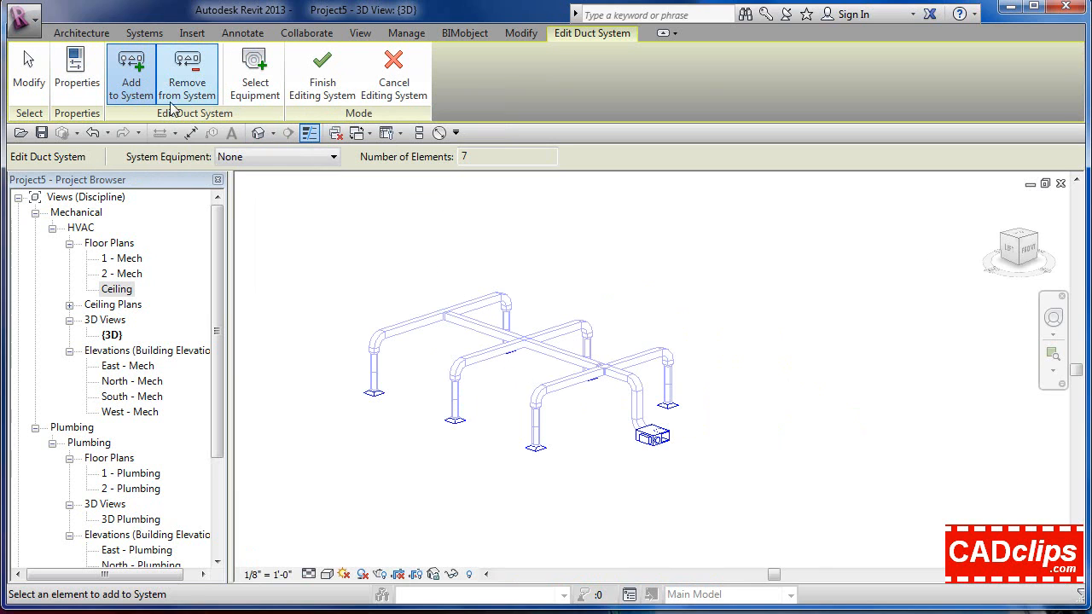
{"action": "left_click", "coordinate": [412, 94]}
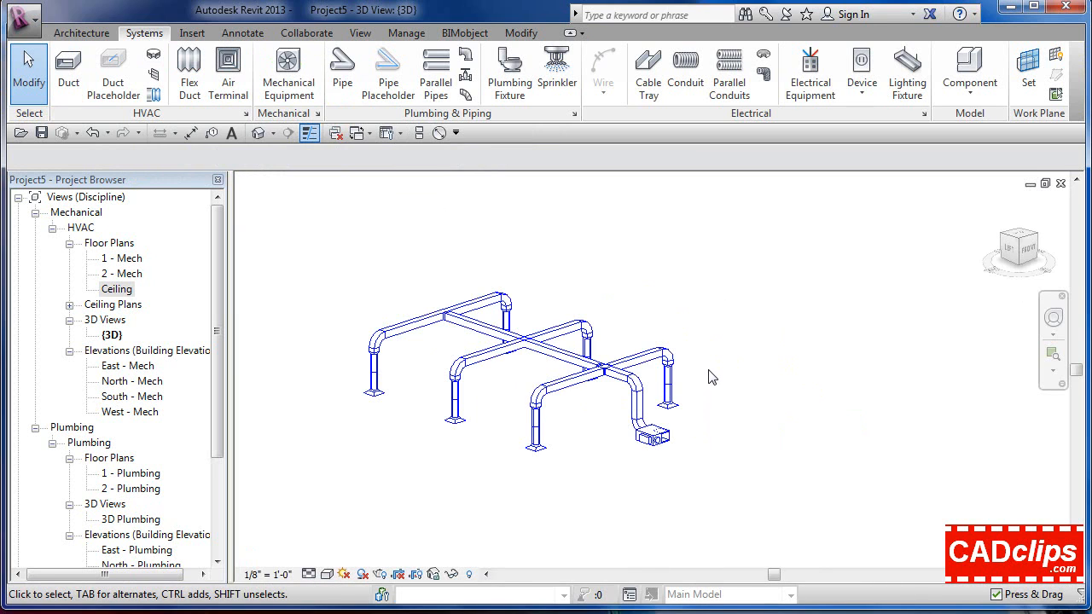
- Orient the 3D view to the left side and delete the ducts and elbows between the diffusers and the VAV unit
{"action": "middle_click_drag", "start_coordinate": [712, 377], "coordinate": [753, 353], "text": "shift"}
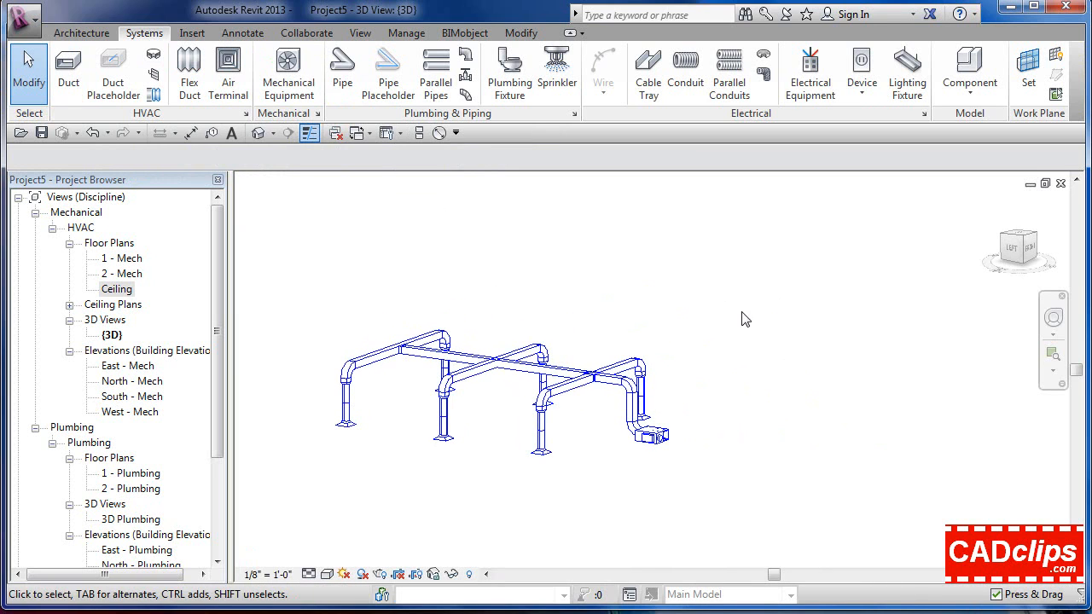
{"action": "left_click_drag", "start_coordinate": [781, 298], "coordinate": [553, 353]}
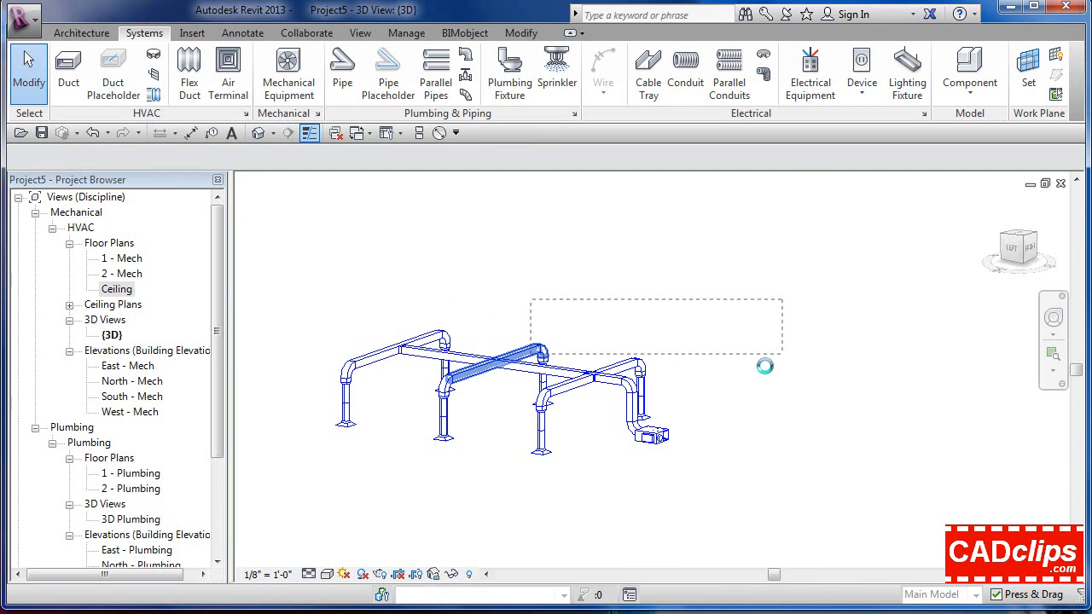
{"action": "left_click", "coordinate": [1012, 249]}
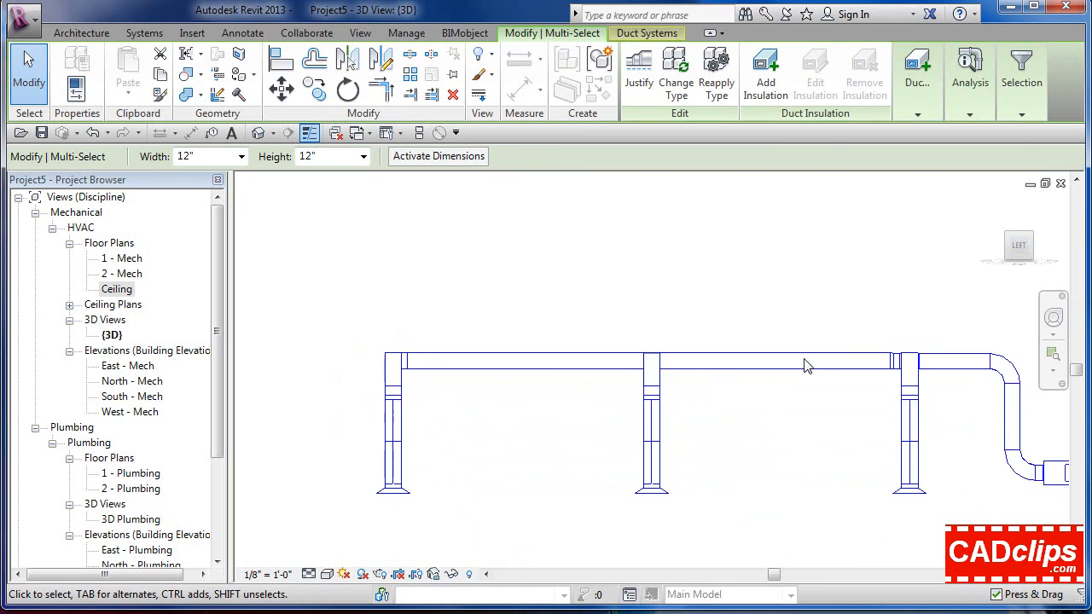
{"action": "scroll", "coordinate": [804, 359], "scroll_direction": "down", "scroll_amount": 2}
{"action": "middle_click_drag", "start_coordinate": [804, 359], "coordinate": [676, 378]}
{"action": "left_click_drag", "start_coordinate": [908, 322], "coordinate": [344, 438]}
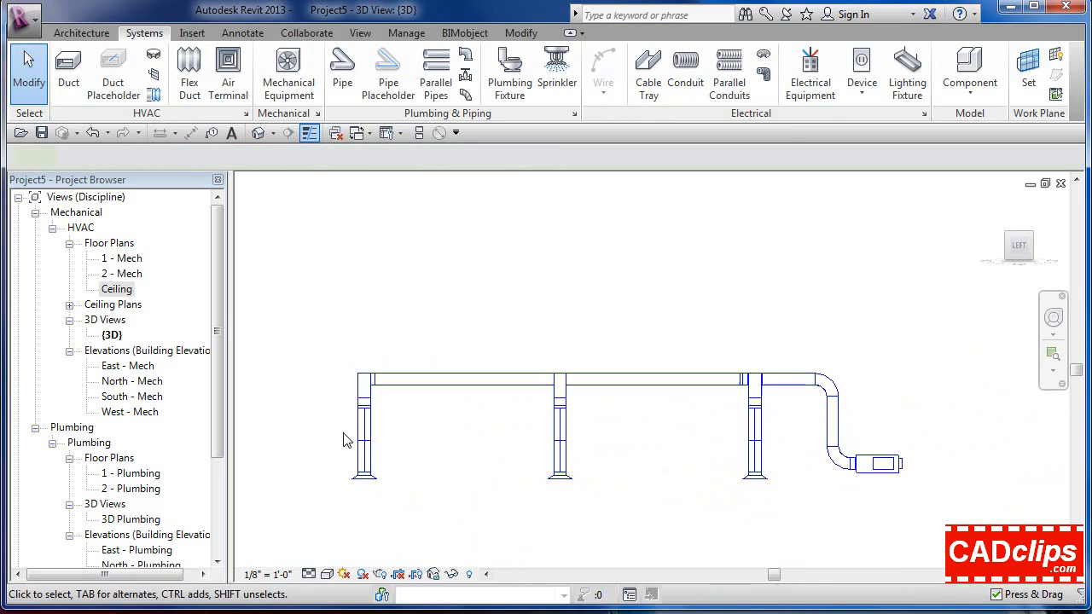
{"action": "key", "text": "Delete"}
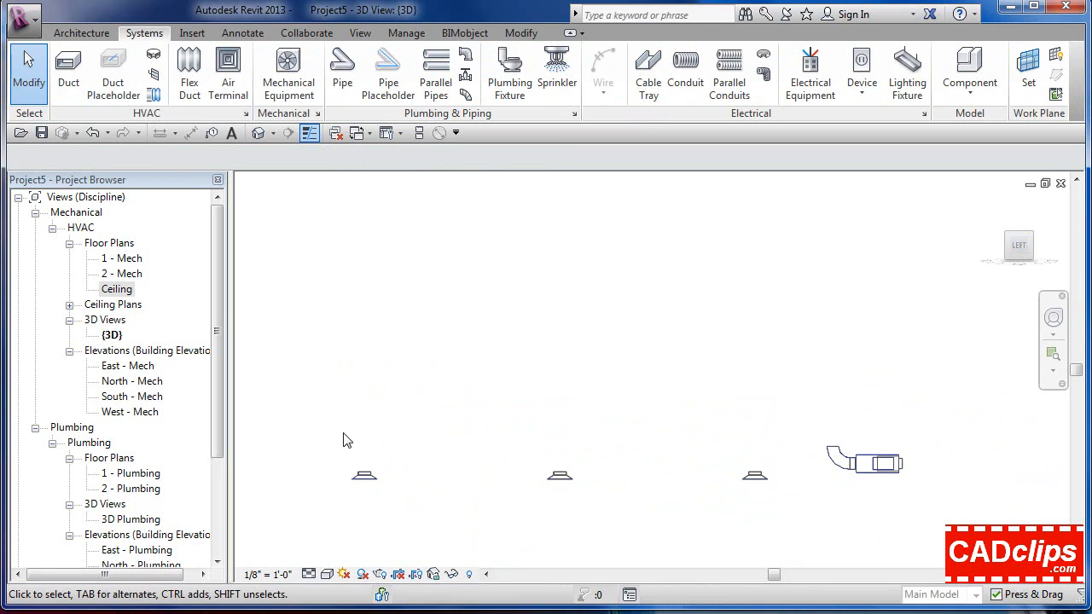
{"action": "left_click", "coordinate": [845, 471]}
{"action": "key", "text": "Delete"}
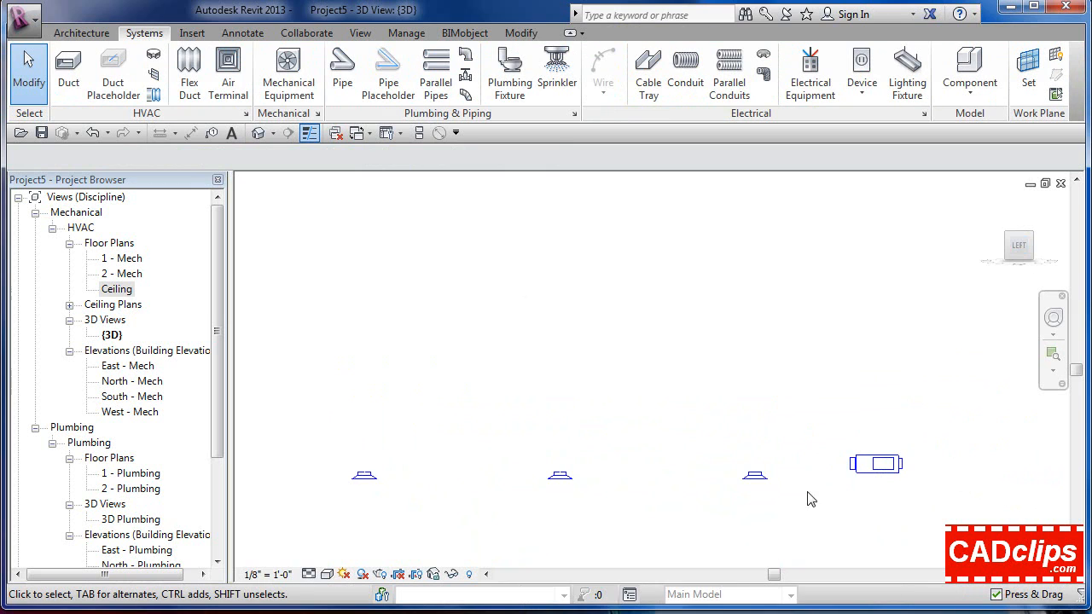
- Select the leftover transition fitting on a diffuser and display its properties, then clear the selection
{"action": "scroll", "coordinate": [806, 494], "scroll_direction": "up", "scroll_amount": 2}
{"action": "left_click", "coordinate": [716, 461]}
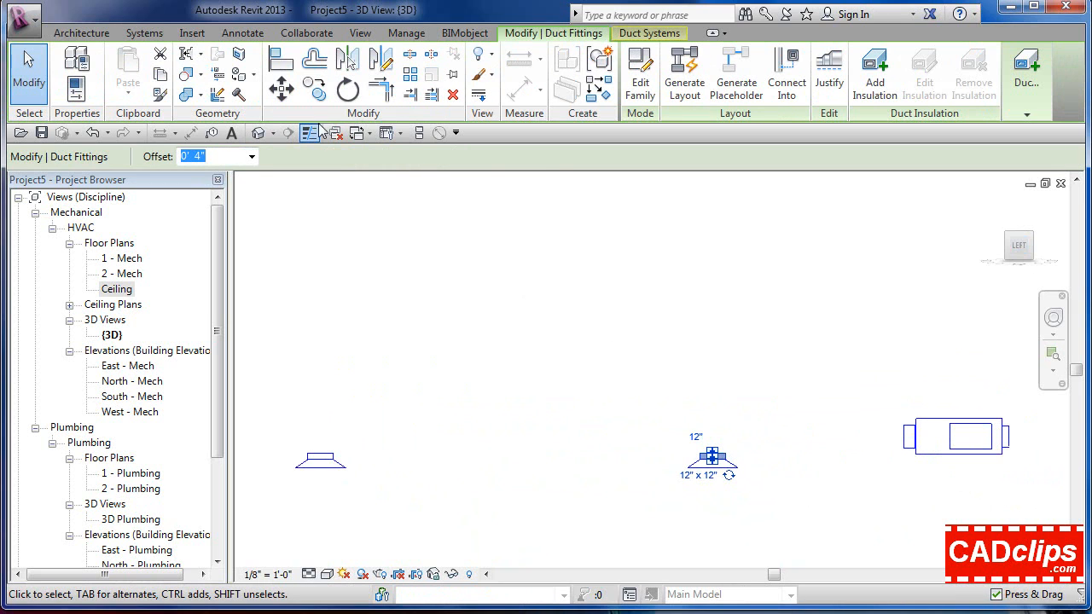
{"action": "left_click", "coordinate": [76, 85]}
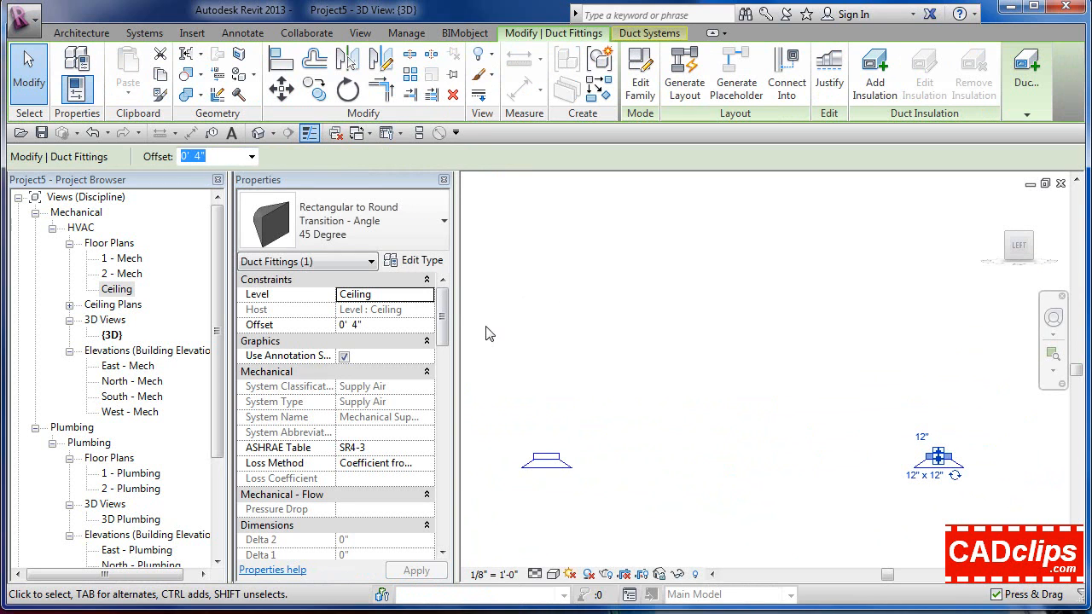
{"action": "left_click", "coordinate": [736, 483]}
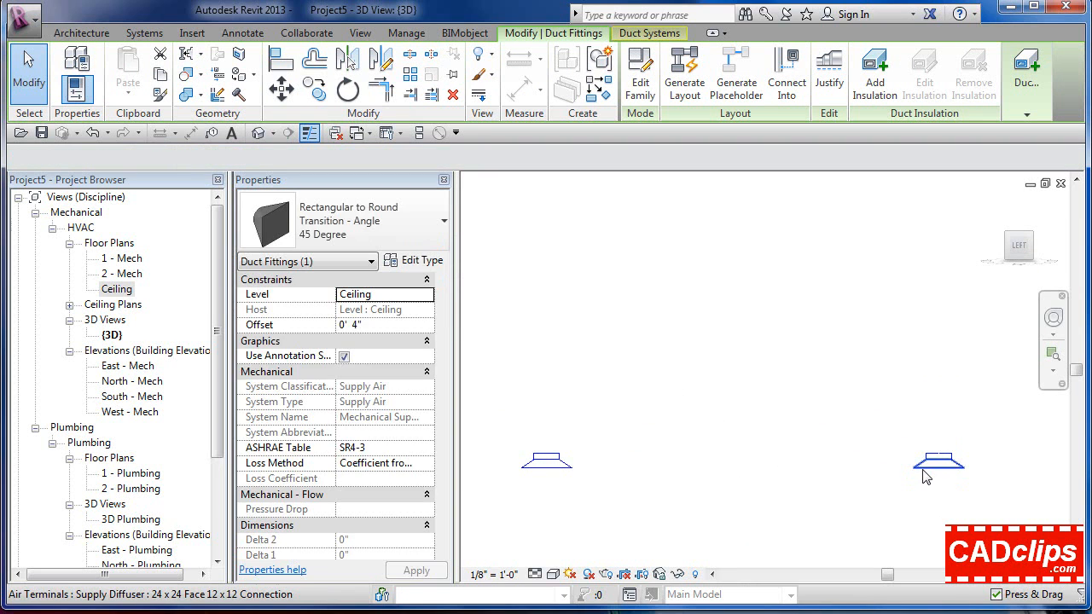
- Select all remaining elements, filter out Air Terminals and Mechanical Equipment, and delete the leftover duct fittings and duct
{"action": "scroll", "coordinate": [923, 473], "scroll_direction": "down", "scroll_amount": 4}
{"action": "middle_click_drag", "start_coordinate": [926, 476], "coordinate": [808, 493], "text": "shift"}
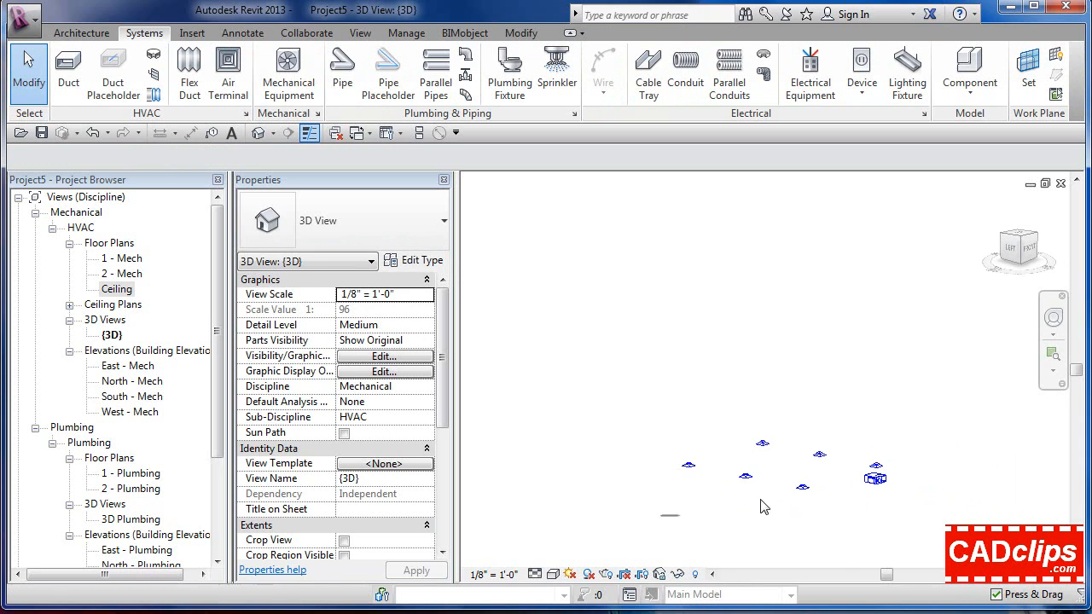
{"action": "left_click_drag", "start_coordinate": [661, 516], "coordinate": [939, 398]}
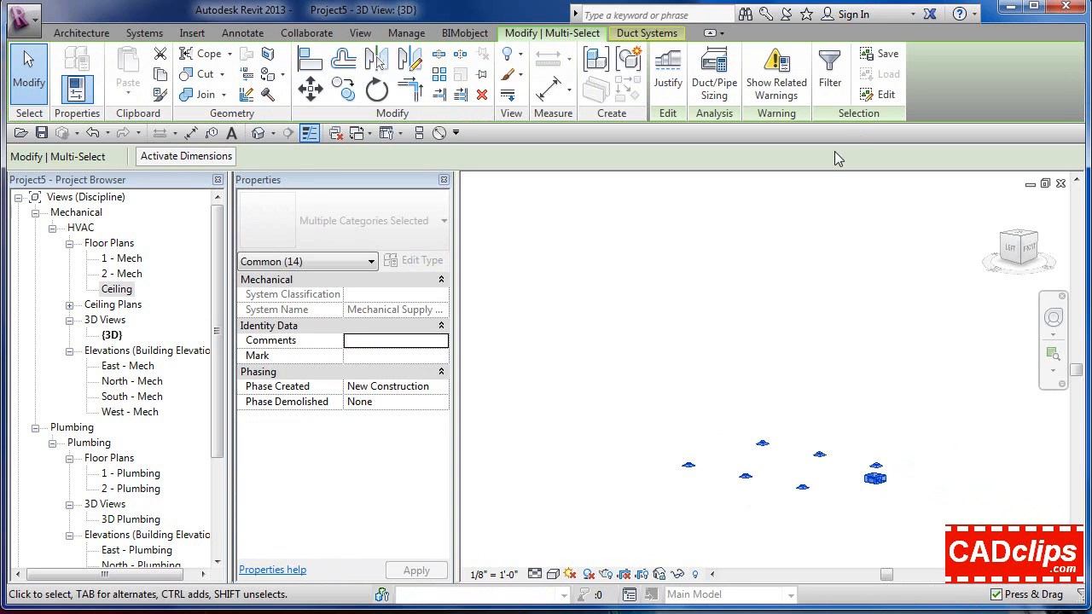
{"action": "left_click", "coordinate": [826, 75]}
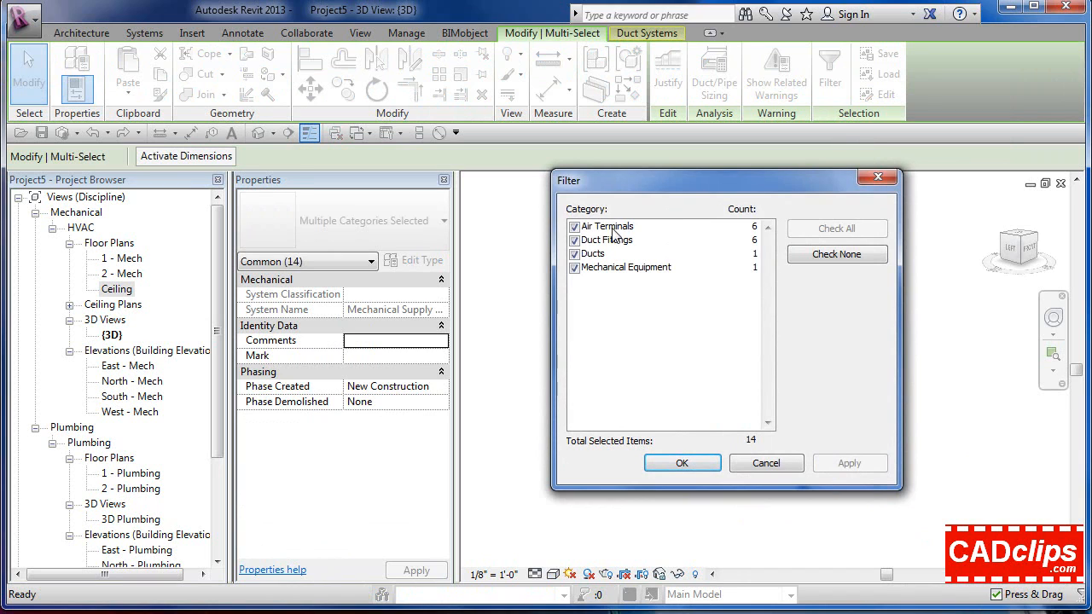
{"action": "left_click", "coordinate": [574, 227]}
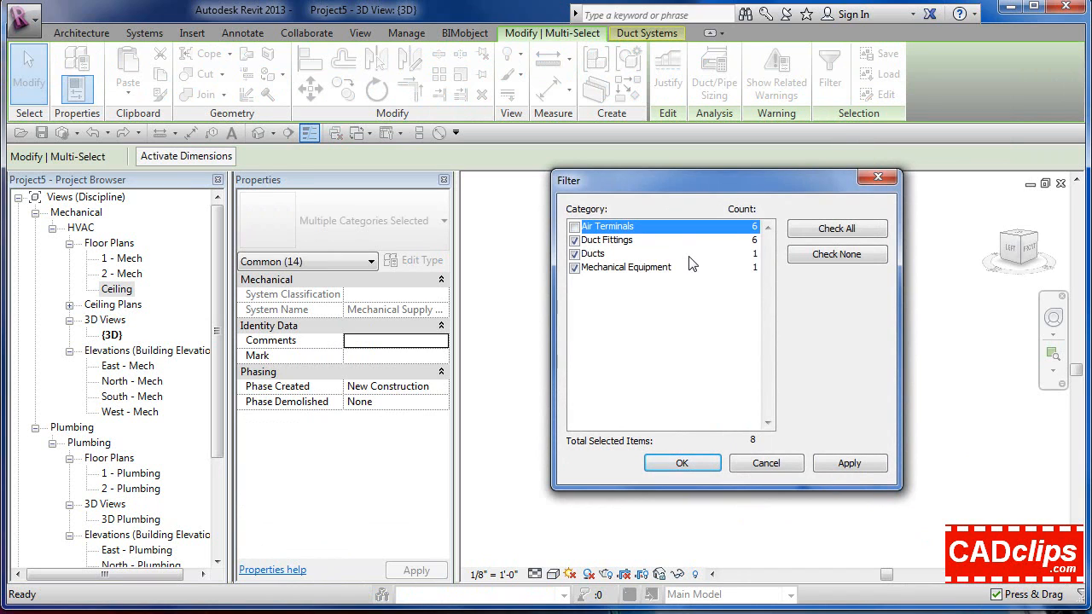
{"action": "left_click", "coordinate": [574, 269]}
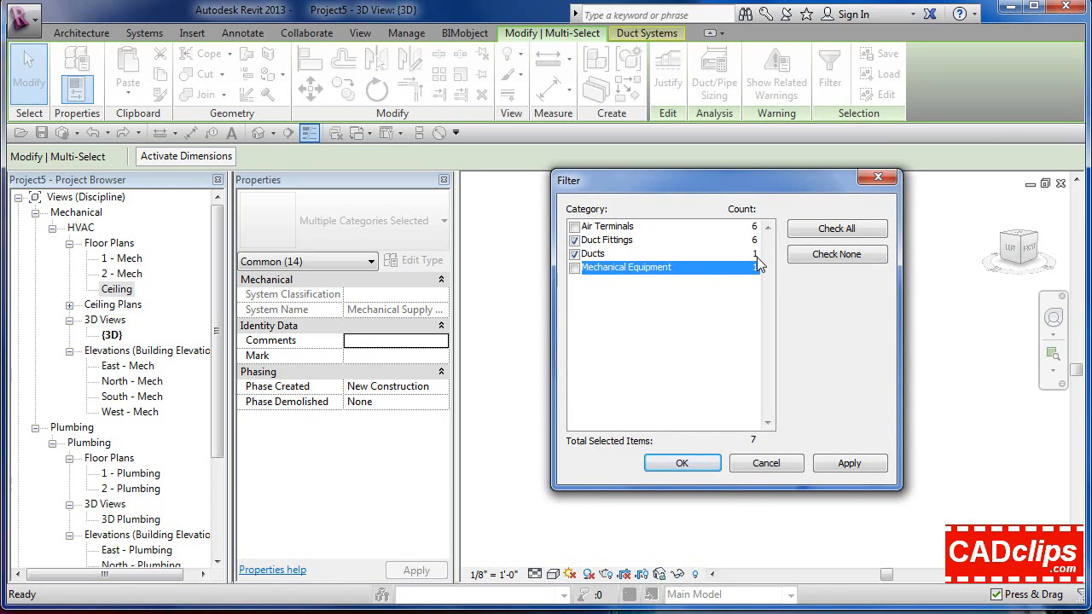
{"action": "left_click", "coordinate": [681, 463]}
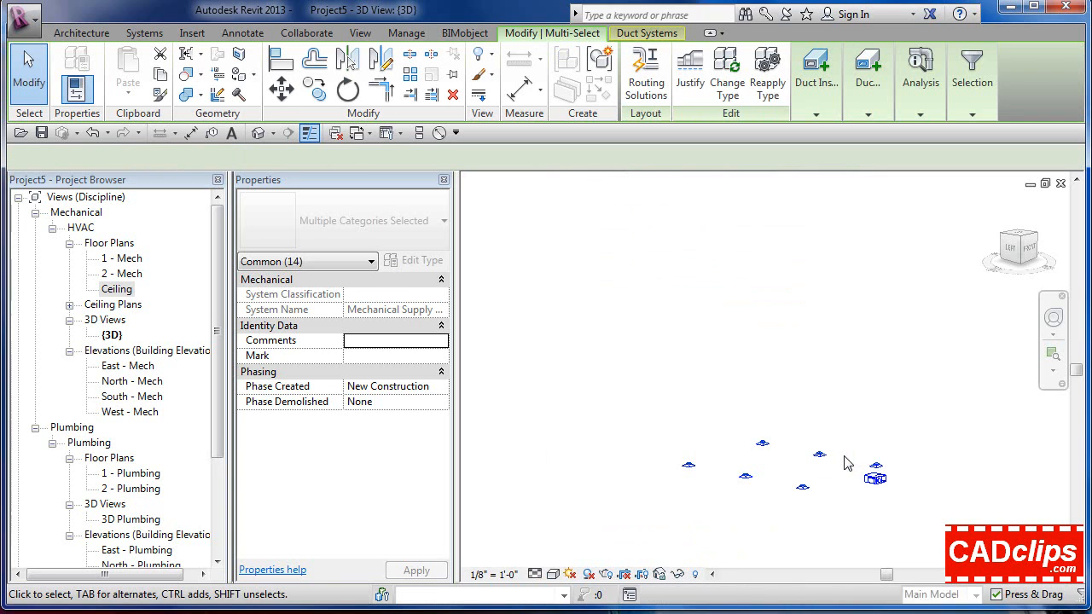
{"action": "scroll", "coordinate": [816, 504], "scroll_direction": "up", "scroll_amount": 4}
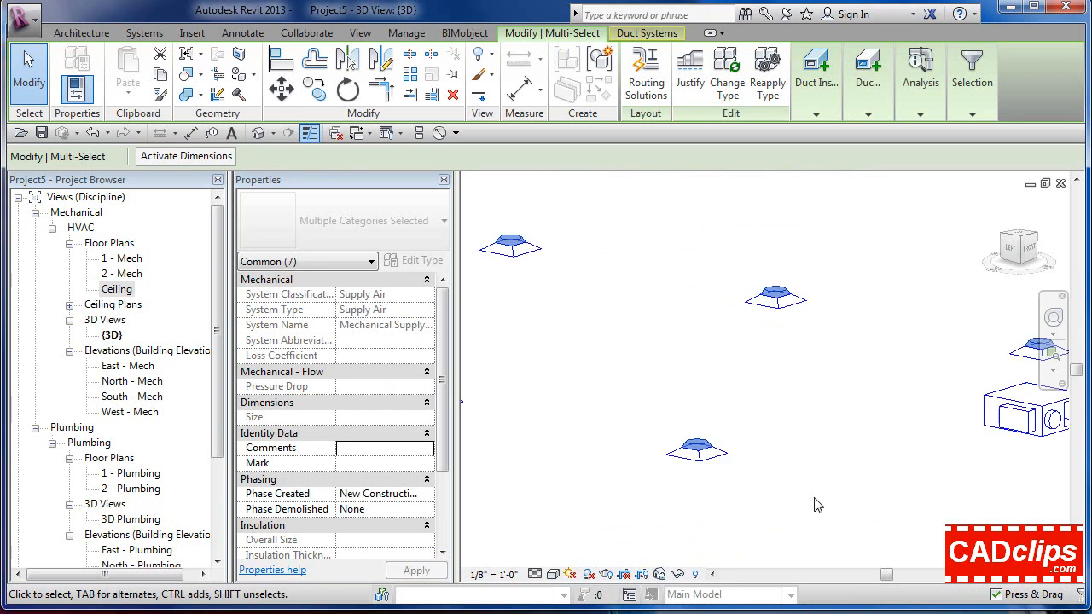
{"action": "scroll", "coordinate": [678, 479], "scroll_direction": "up", "scroll_amount": 3}
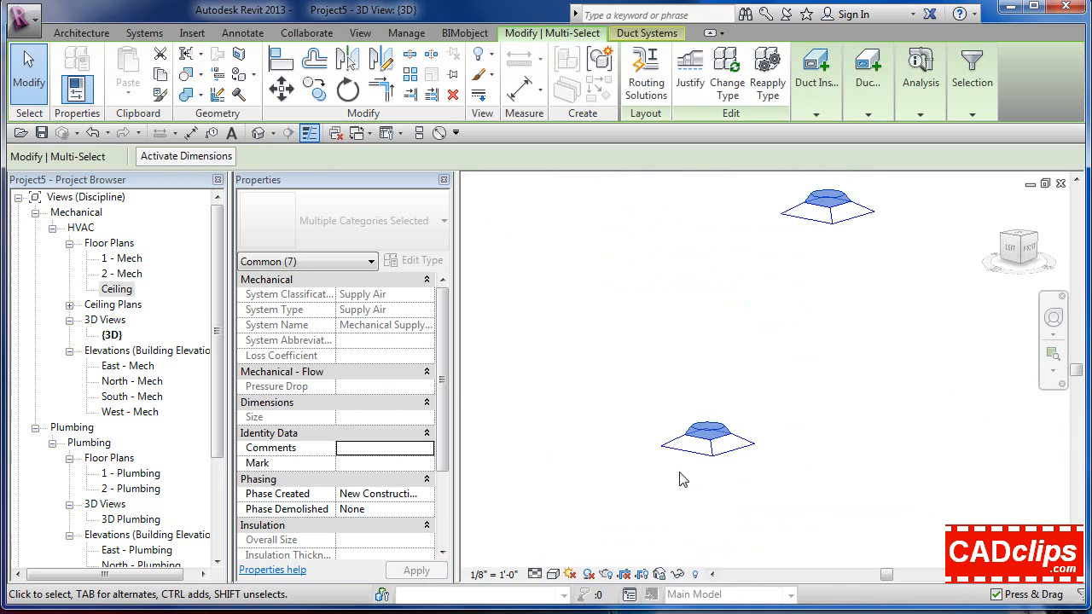
{"action": "key", "text": "Escape"}
{"action": "scroll", "coordinate": [681, 480], "scroll_direction": "down", "scroll_amount": 4}
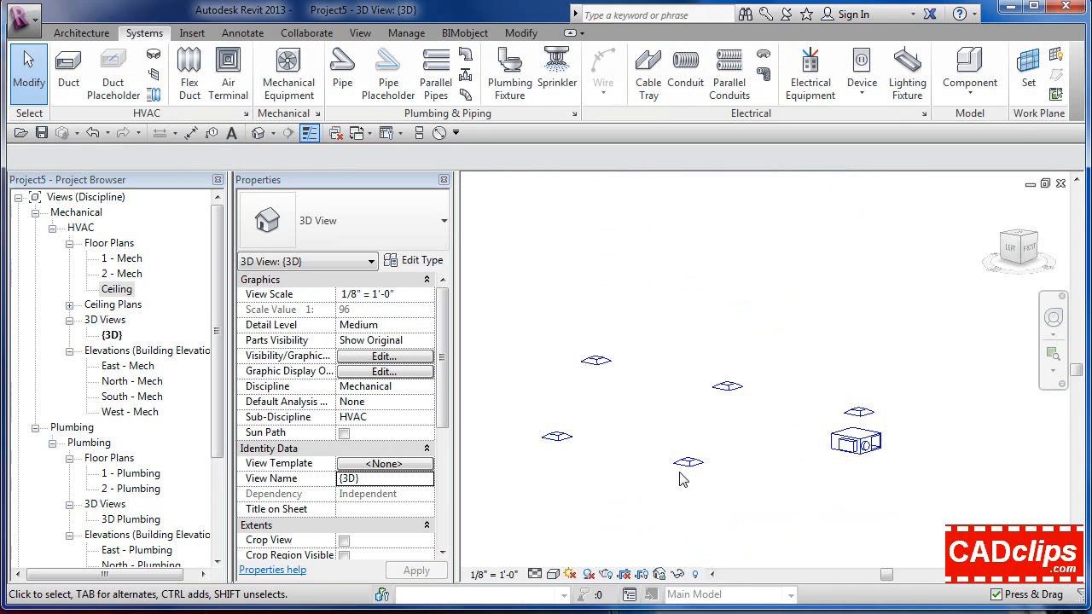
- Select the Mechanical Supply Air 1 duct system in the 3D view and start generating its duct layout
{"action": "scroll", "coordinate": [862, 464], "scroll_direction": "down", "scroll_amount": 3}
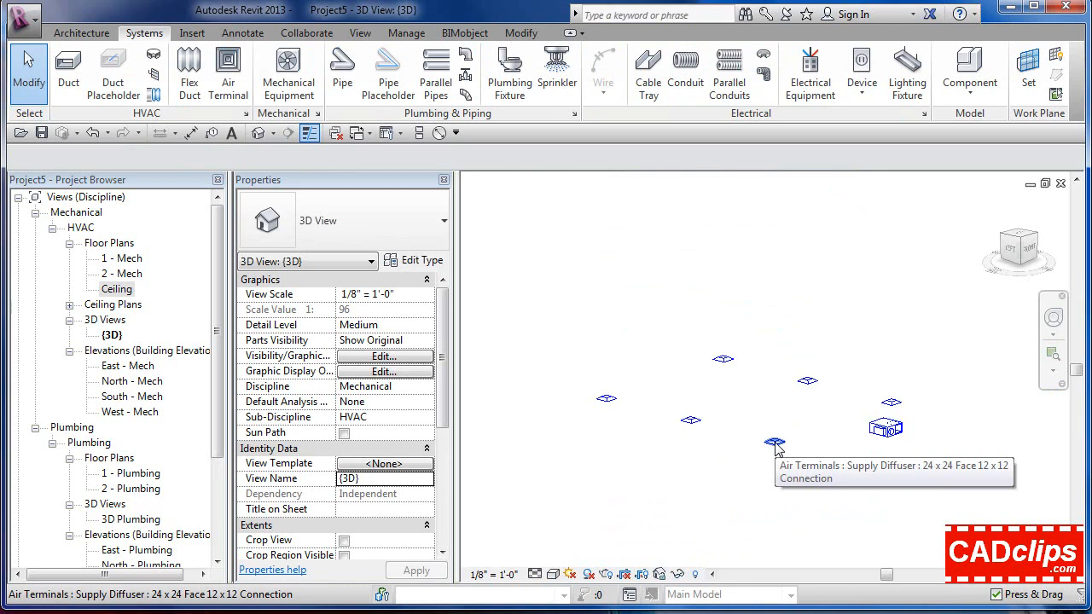
{"action": "key", "text": "Tab"}
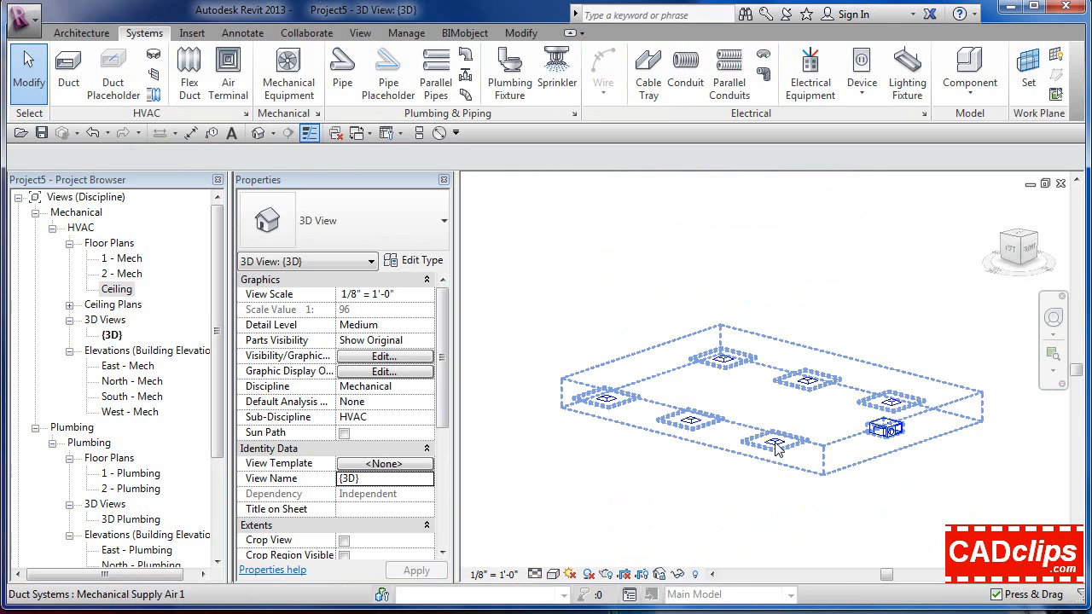
{"action": "left_click", "coordinate": [774, 450]}
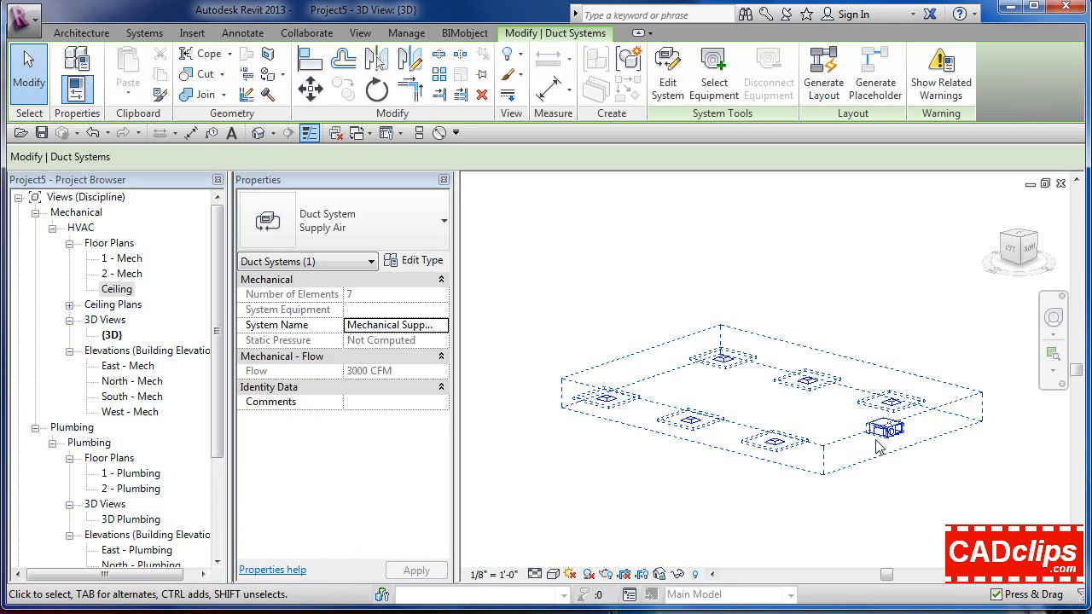
{"action": "left_click", "coordinate": [823, 77]}
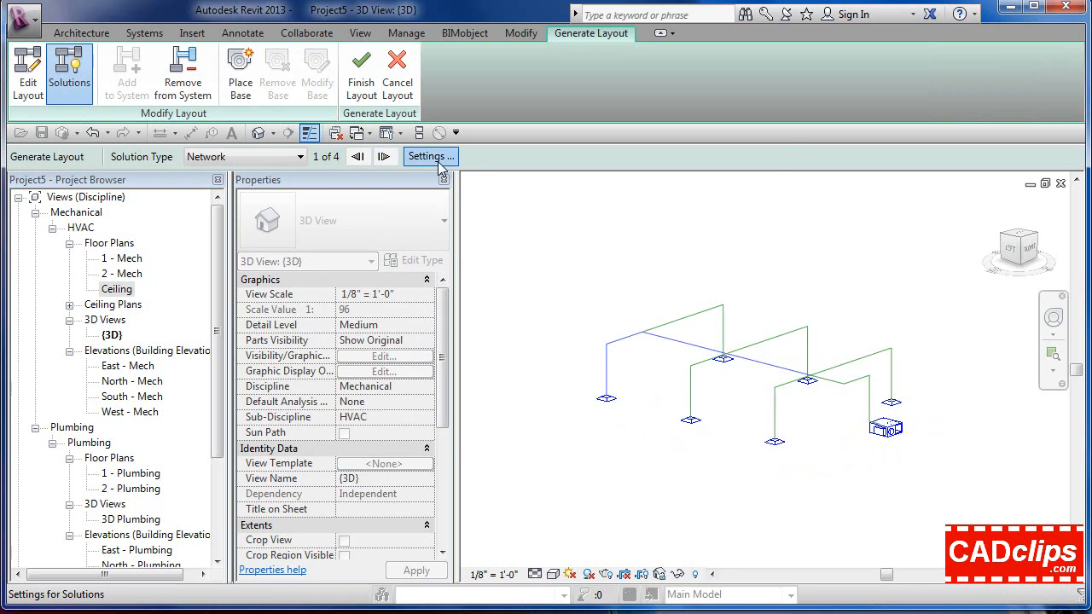
- Set the main and branch duct offsets to 1' 3" in the layout's conversion settings
{"action": "left_click", "coordinate": [431, 156]}
{"action": "left_click", "coordinate": [700, 267]}
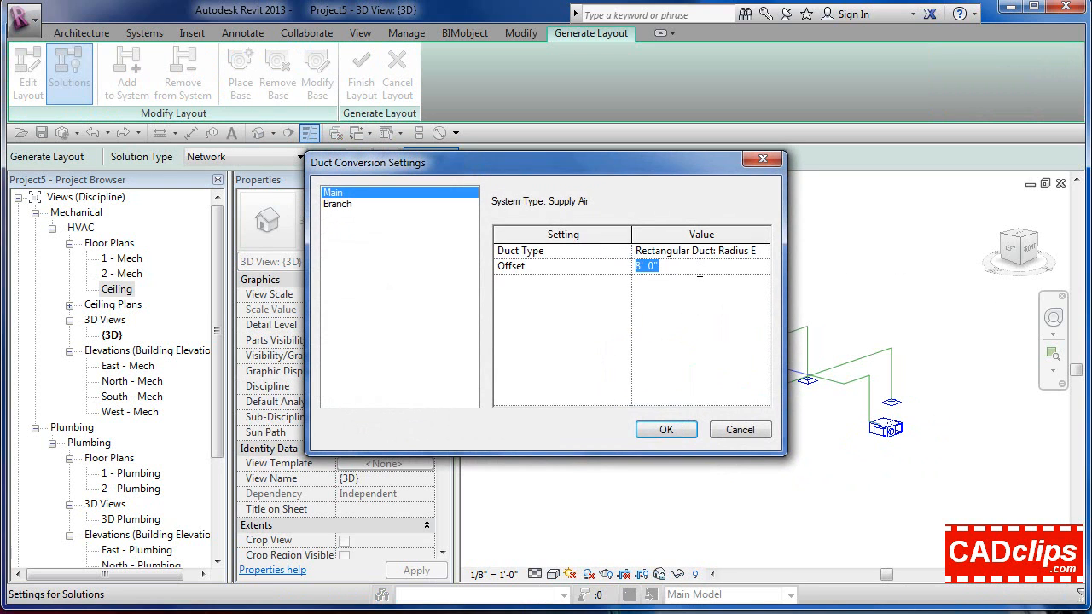
{"action": "left_click", "coordinate": [358, 205]}
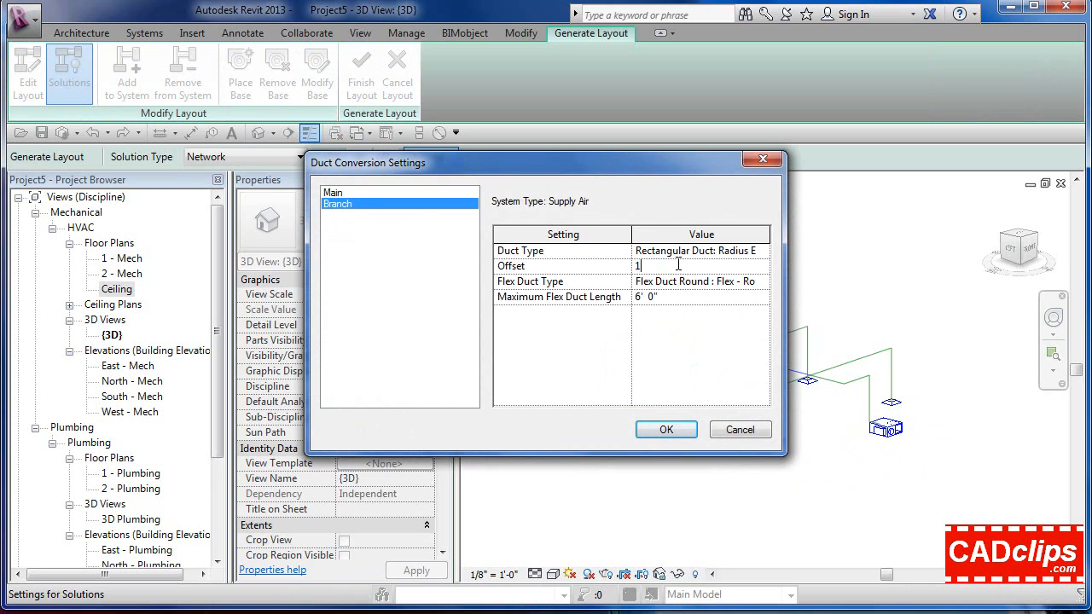
{"action": "left_click", "coordinate": [666, 429]}
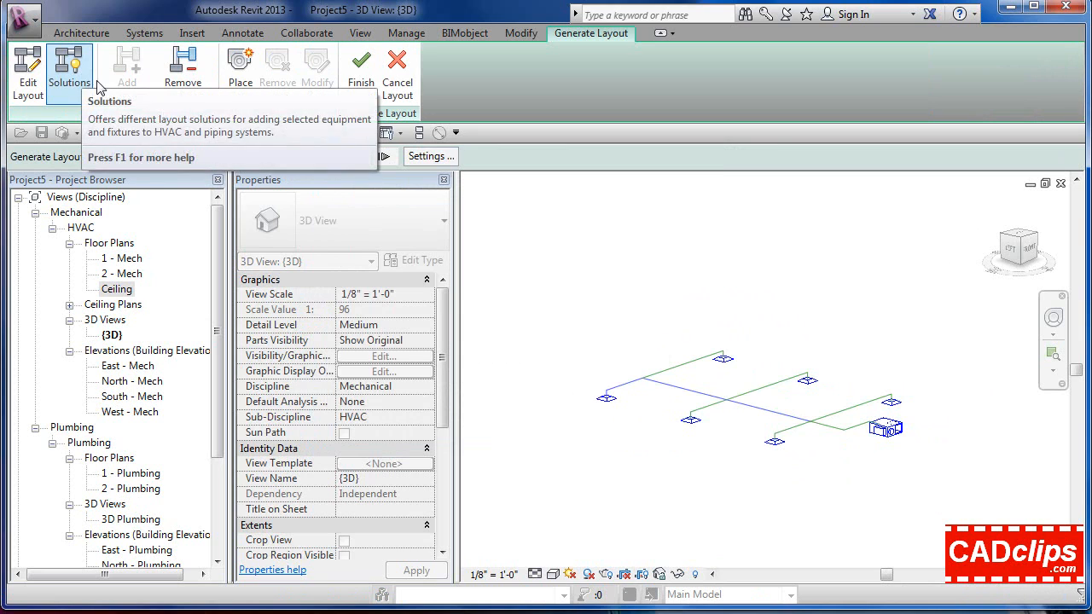
- Choose the third Network layout solution and finish the layout to create the ducts
{"action": "left_click", "coordinate": [383, 157]}
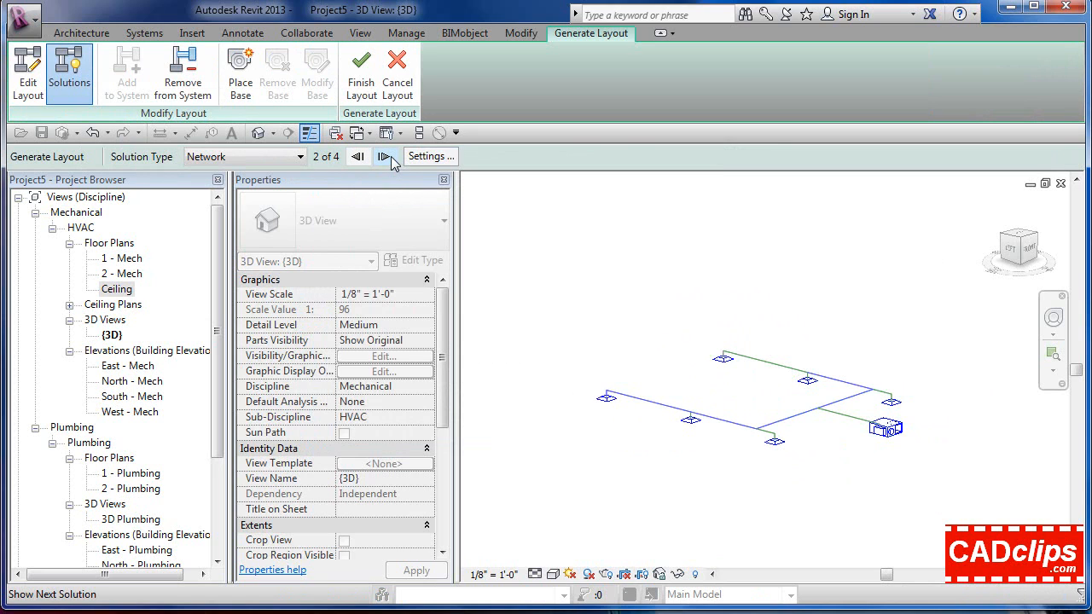
{"action": "left_click", "coordinate": [384, 157]}
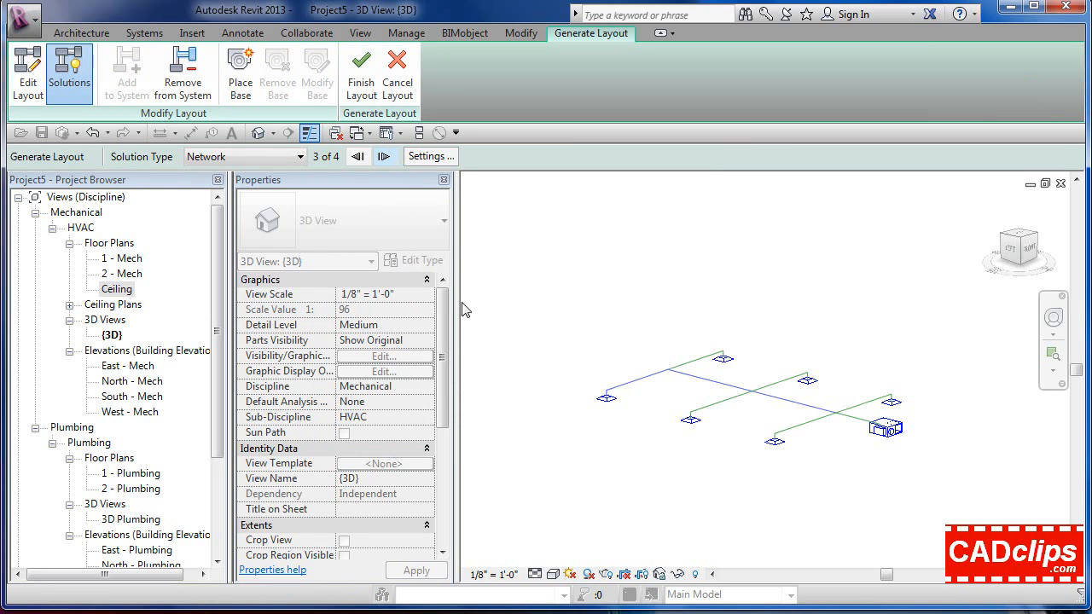
{"action": "left_click", "coordinate": [362, 73]}
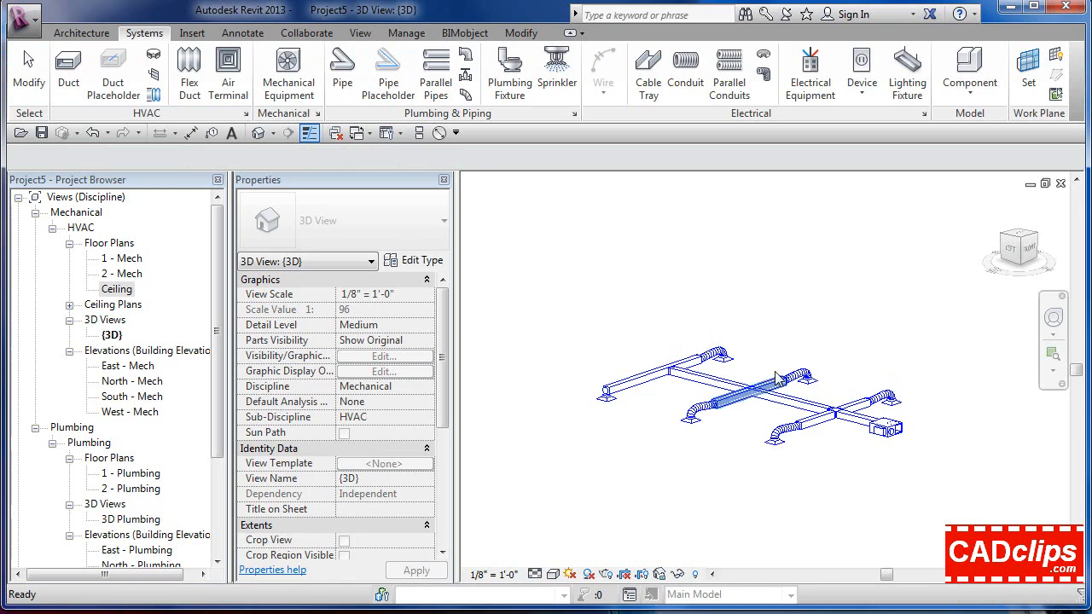
- Try deleting the rectangular duct at the diffuser without flex duct, select its angle transition fitting, and undo the duct deletion
{"action": "scroll", "coordinate": [705, 410], "scroll_direction": "up", "scroll_amount": 2}
{"action": "scroll", "coordinate": [704, 411], "scroll_direction": "up", "scroll_amount": 5}
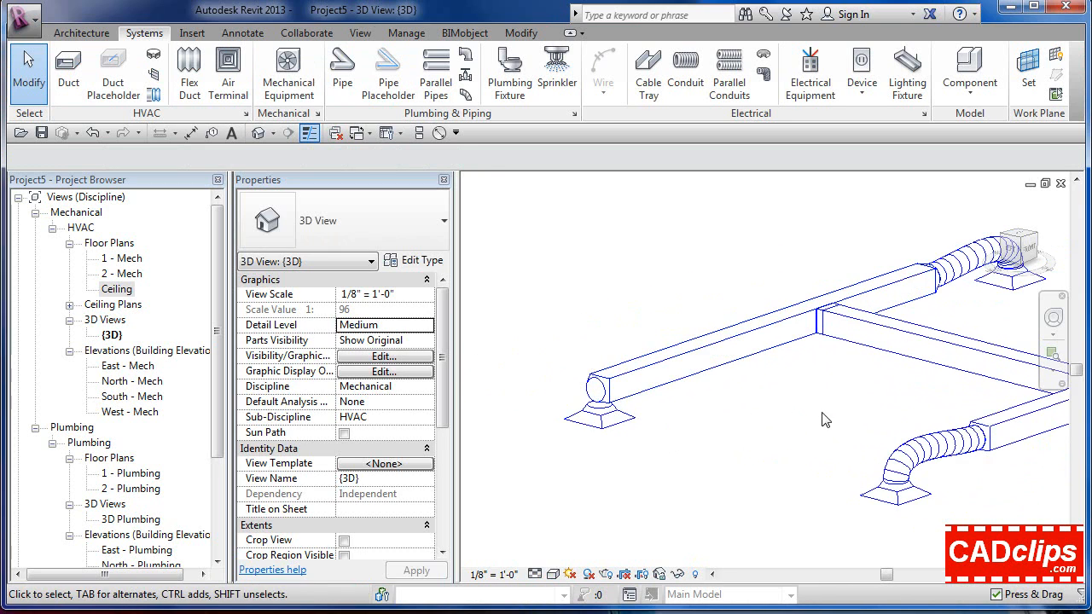
{"action": "scroll", "coordinate": [686, 416], "scroll_direction": "down", "scroll_amount": 5}
{"action": "middle_click_drag", "start_coordinate": [715, 420], "coordinate": [741, 435], "text": "shift"}
{"action": "scroll", "coordinate": [631, 410], "scroll_direction": "up", "scroll_amount": 6}
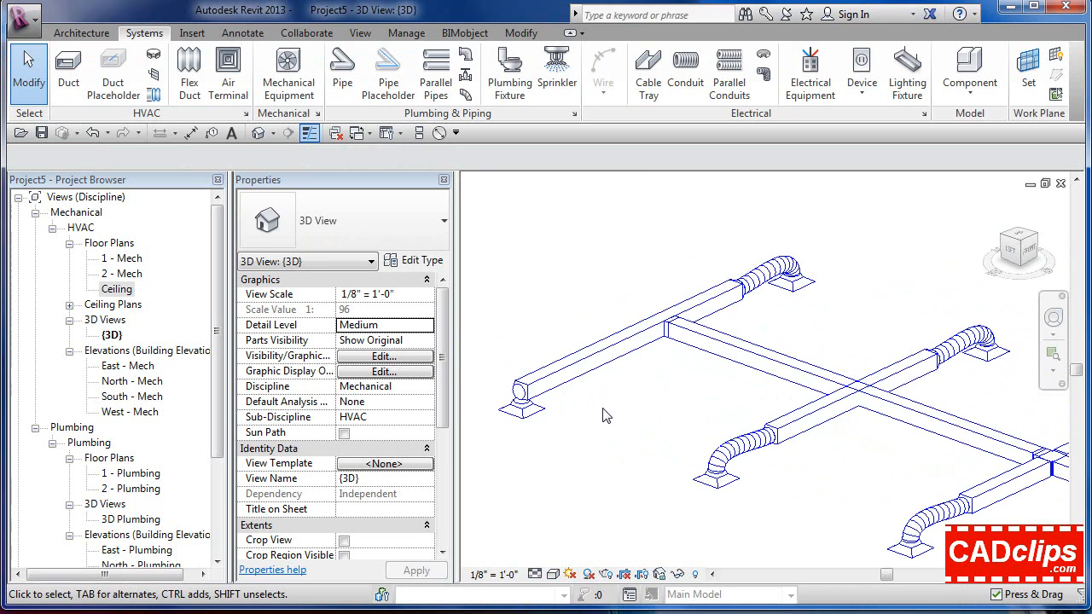
{"action": "scroll", "coordinate": [644, 447], "scroll_direction": "up", "scroll_amount": 1}
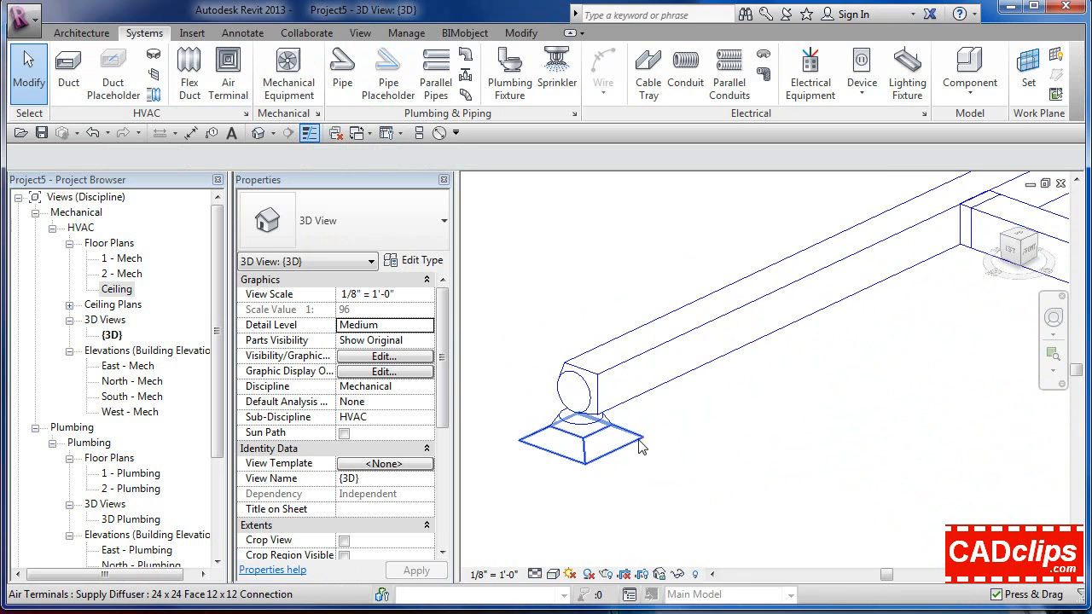
{"action": "left_click", "coordinate": [620, 411]}
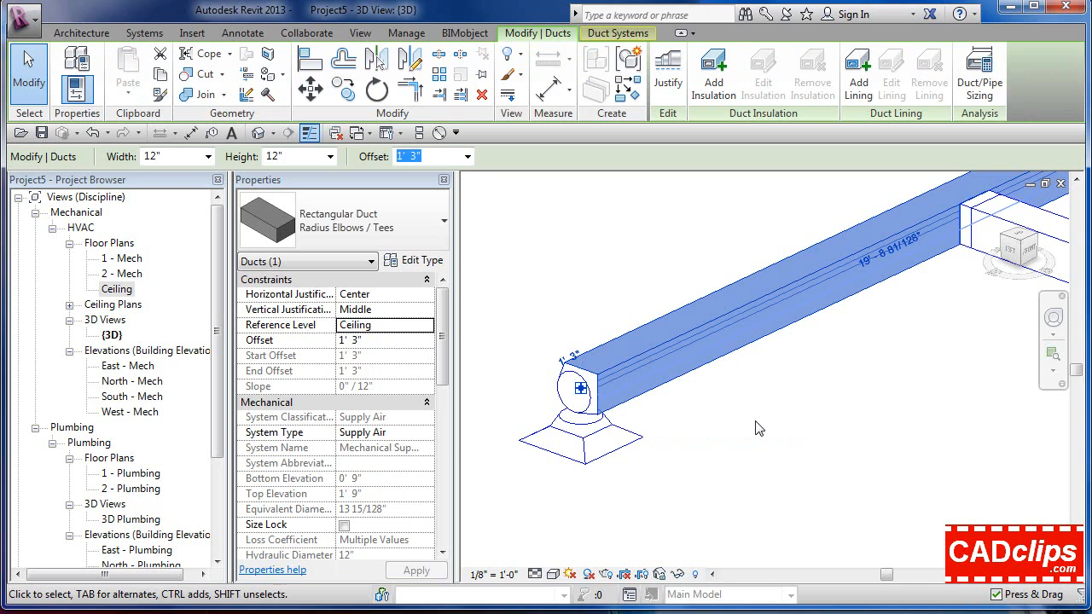
{"action": "left_click", "coordinate": [758, 429]}
{"action": "scroll", "coordinate": [756, 429], "scroll_direction": "down", "scroll_amount": 2}
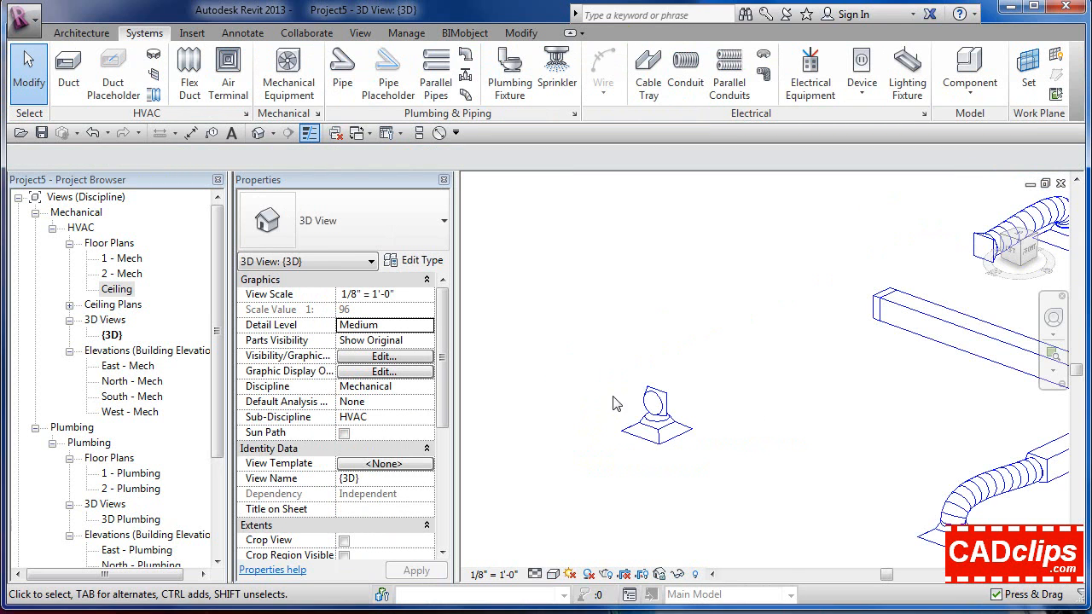
{"action": "left_click", "coordinate": [652, 400]}
{"action": "left_click", "coordinate": [657, 403]}
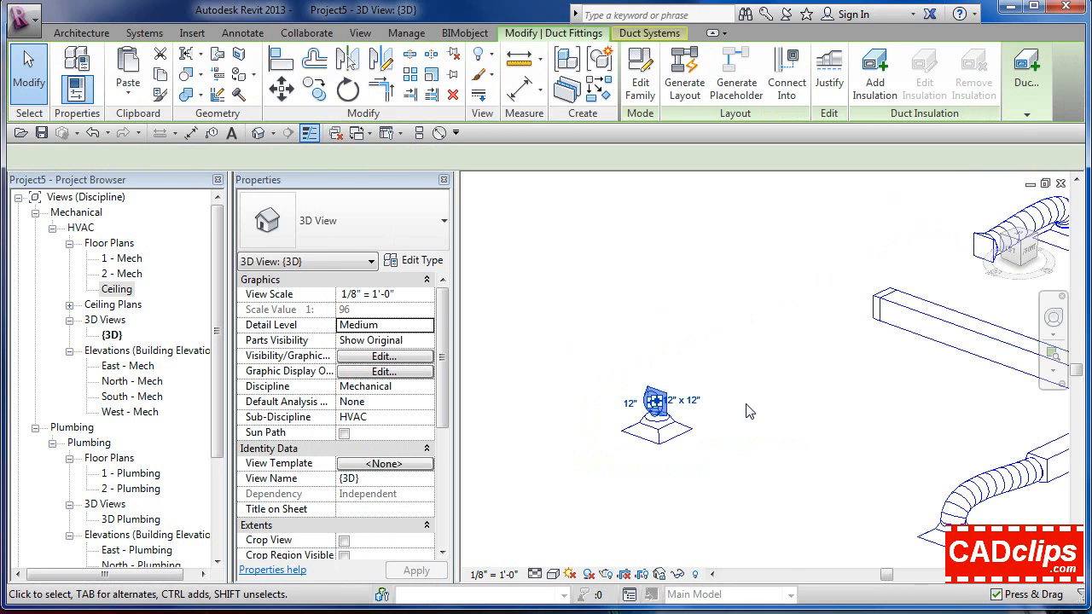
{"action": "left_click", "coordinate": [670, 412]}
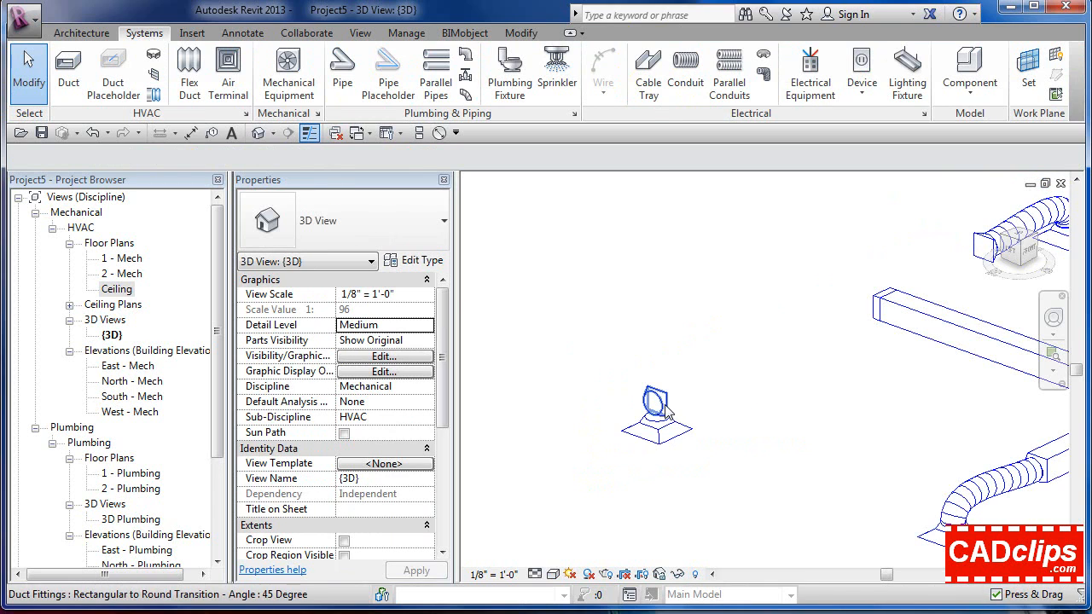
{"action": "left_click", "coordinate": [92, 133]}
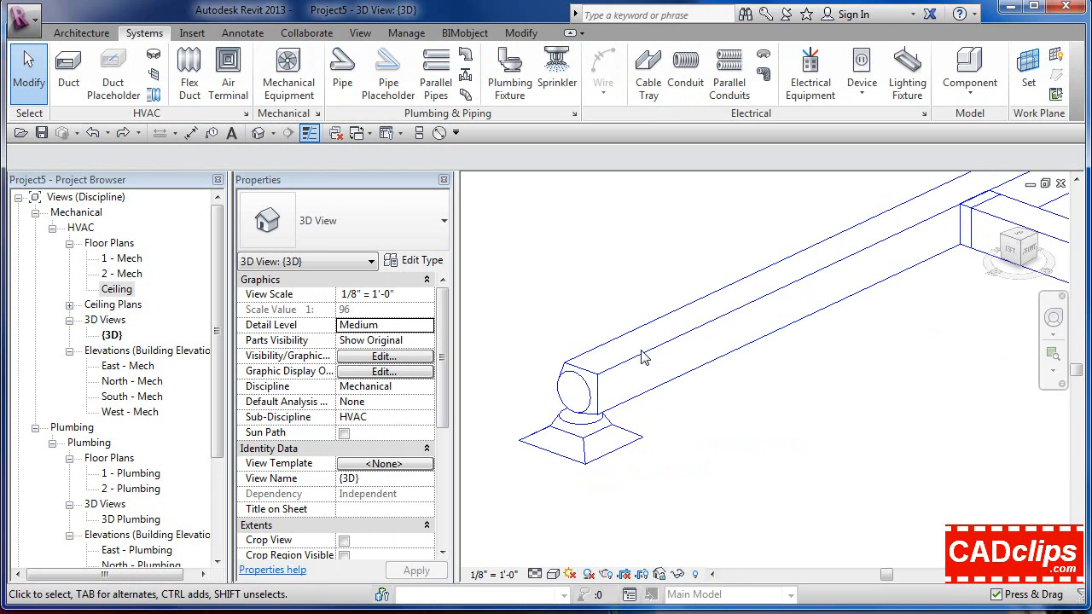
- Shorten the rectangular duct by pulling its end back from the transition fitting above the diffuser without flex duct
{"action": "left_click", "coordinate": [598, 401]}
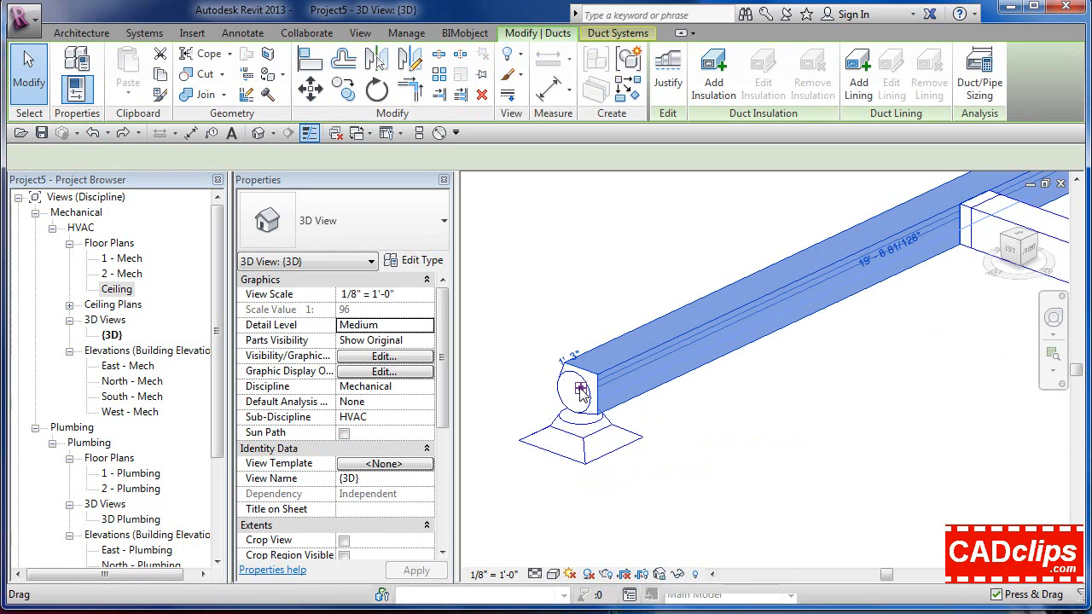
{"action": "left_click_drag", "start_coordinate": [581, 389], "coordinate": [645, 355]}
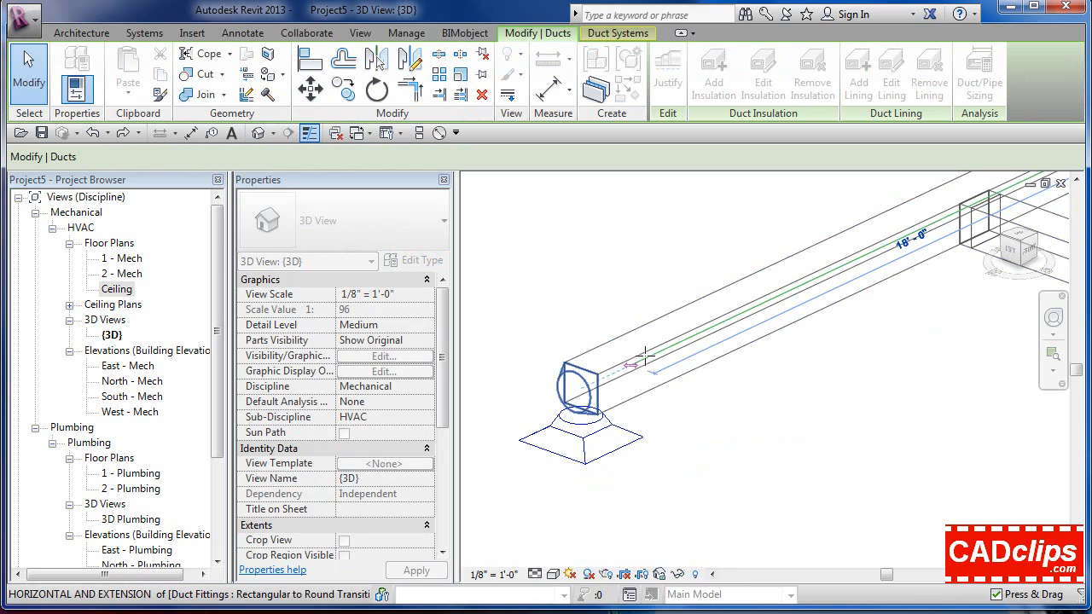
{"action": "left_click_drag", "start_coordinate": [739, 319], "coordinate": [766, 407]}
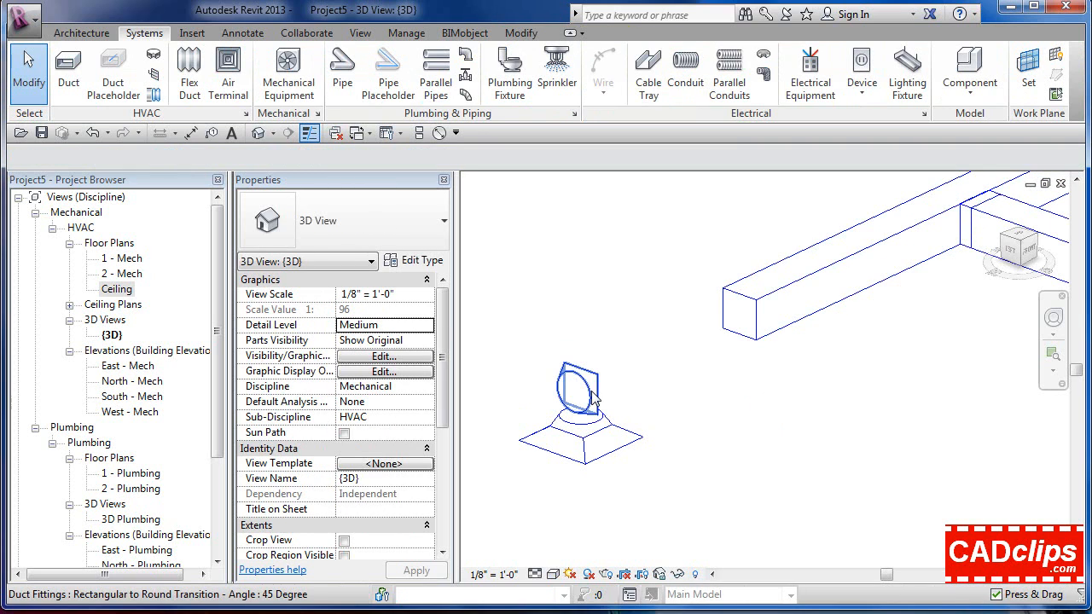
- Delete the two Rectangular to Round Transition fittings left on the disconnected diffuser
{"action": "left_click", "coordinate": [580, 391]}
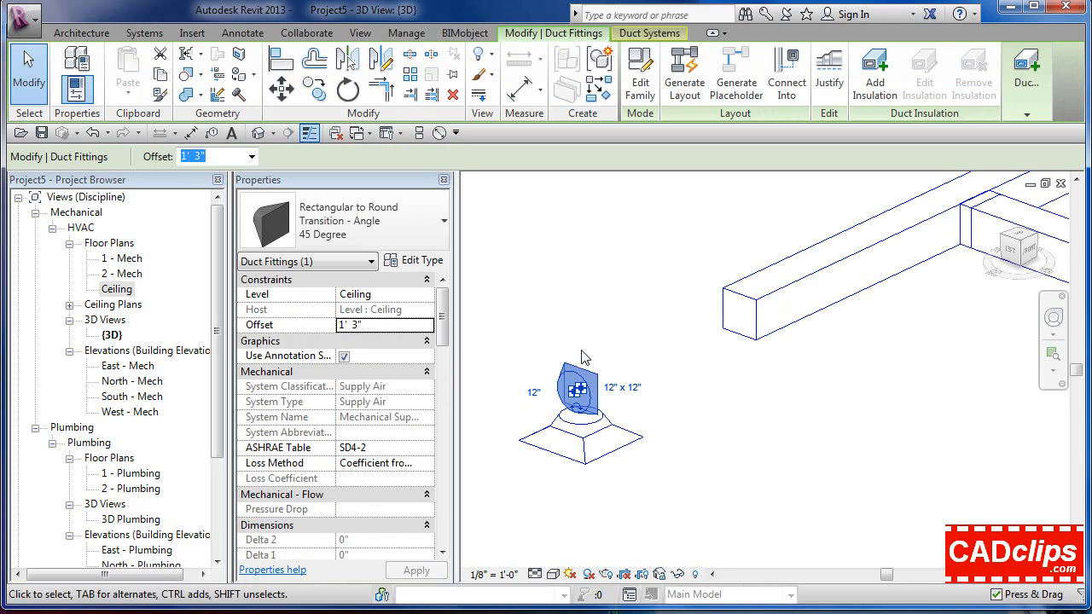
{"action": "key", "text": "Escape"}
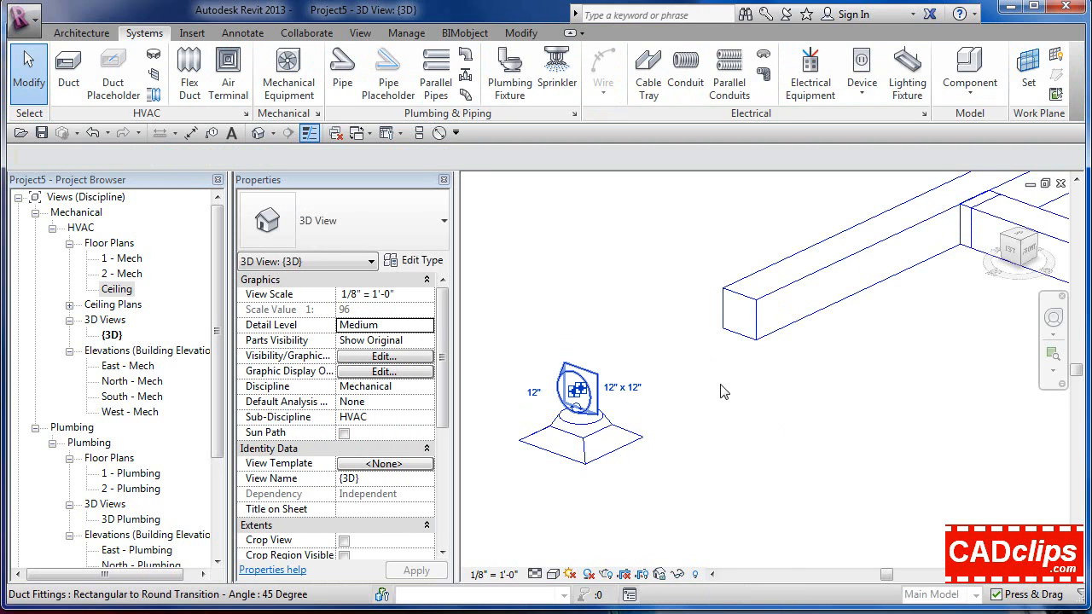
{"action": "key", "text": "Delete"}
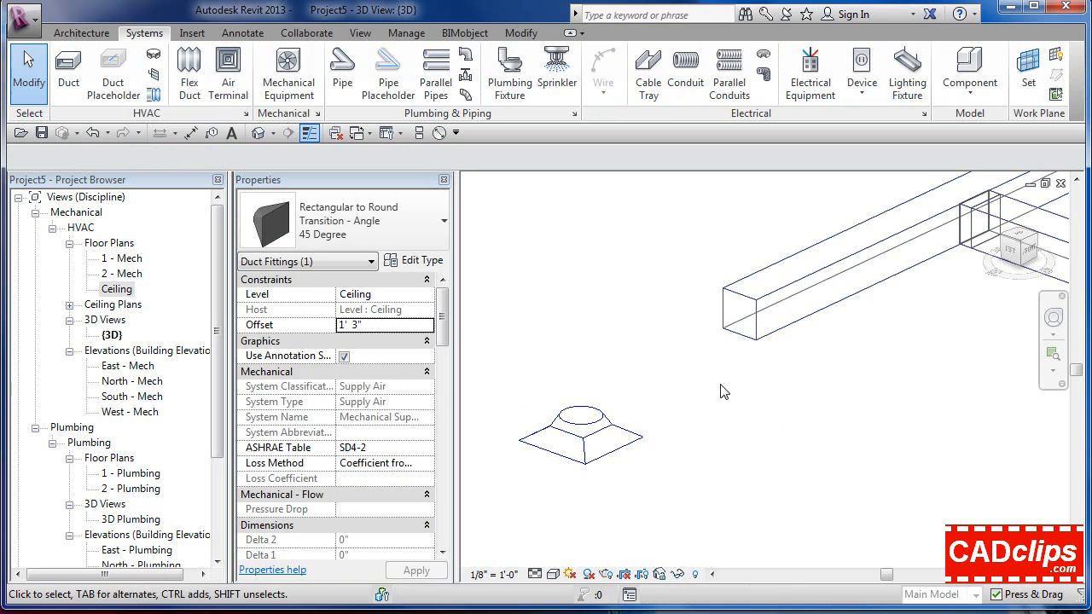
{"action": "scroll", "coordinate": [721, 392], "scroll_direction": "down", "scroll_amount": 2}
{"action": "middle_click_drag", "start_coordinate": [732, 395], "coordinate": [877, 408]}
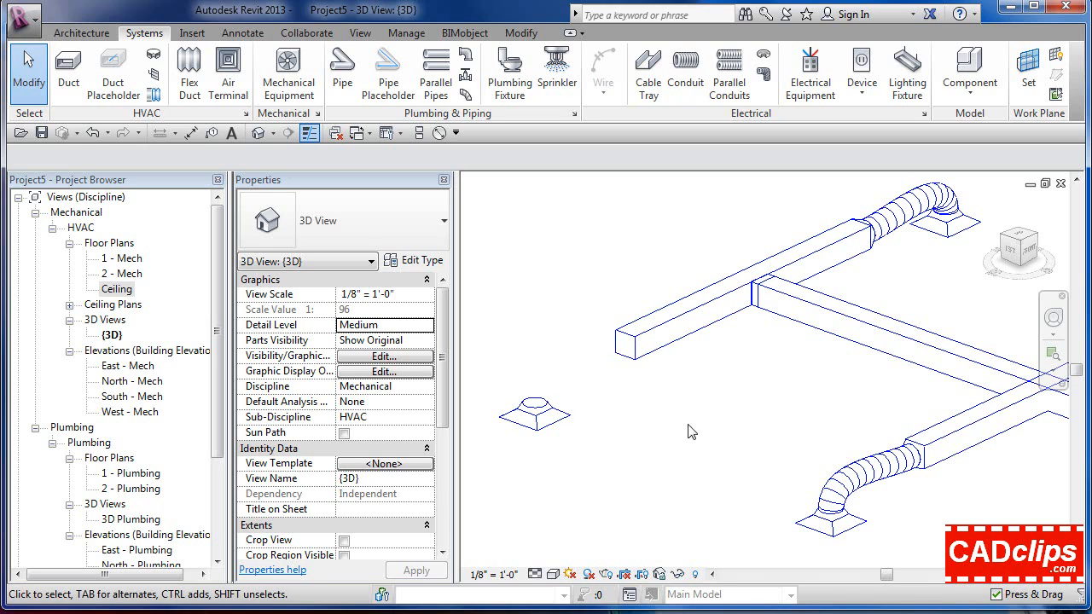
{"action": "scroll", "coordinate": [548, 422], "scroll_direction": "up", "scroll_amount": 2}
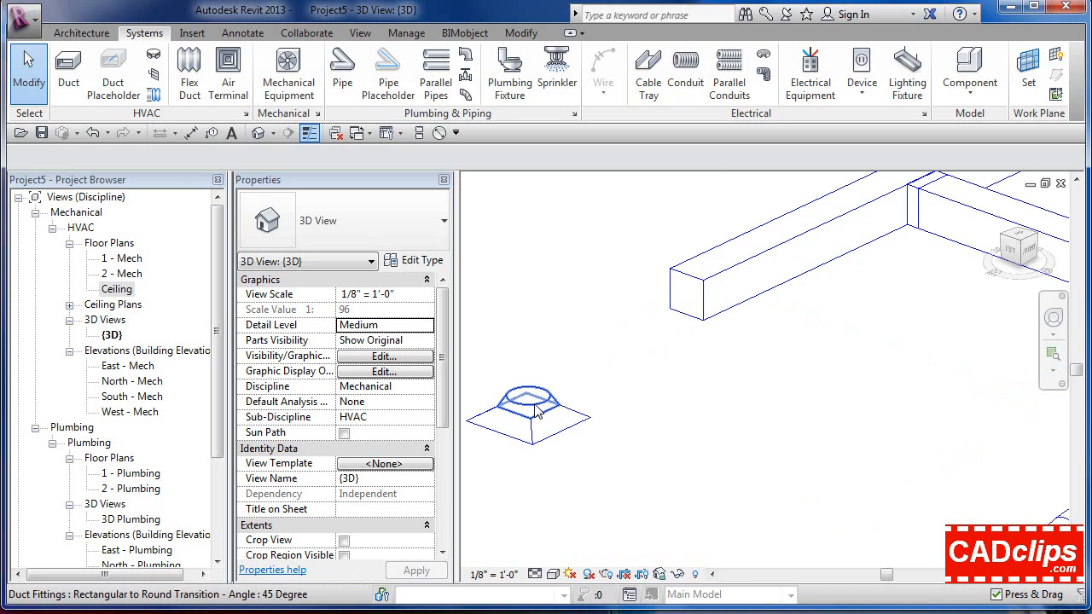
{"action": "left_click", "coordinate": [534, 404]}
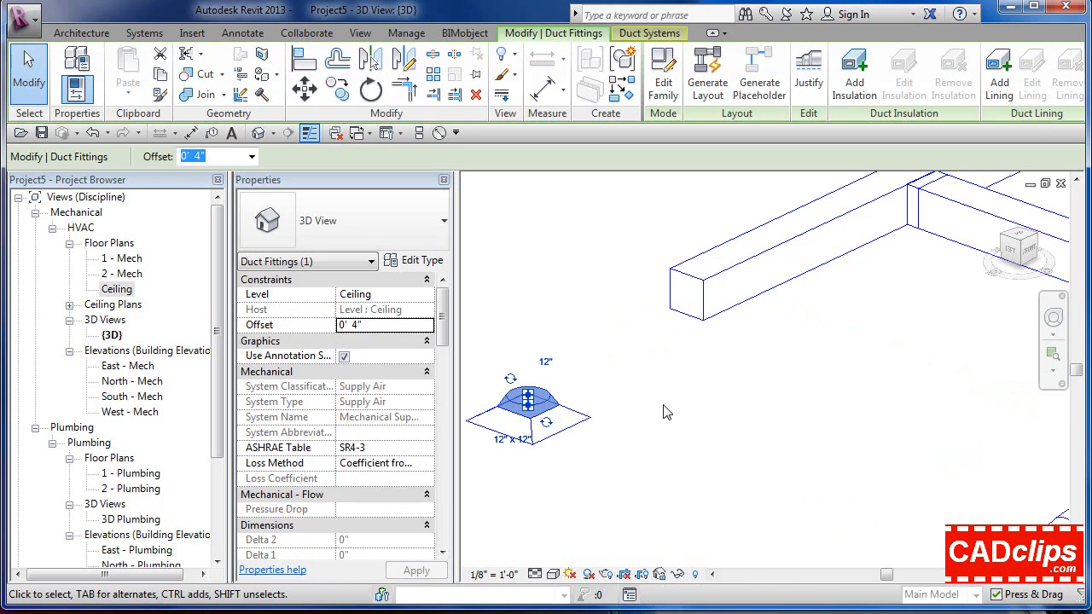
{"action": "key", "text": "Delete"}
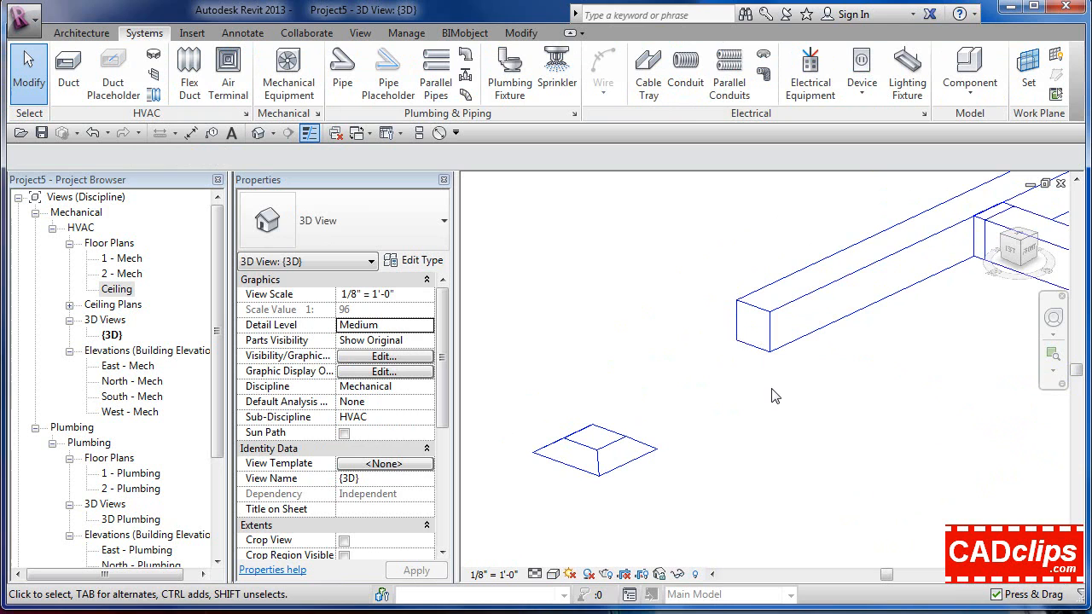
- Open the Ceiling floor plan at the gap between the disconnected diffuser and the open rectangular duct end
{"action": "left_click", "coordinate": [845, 402]}
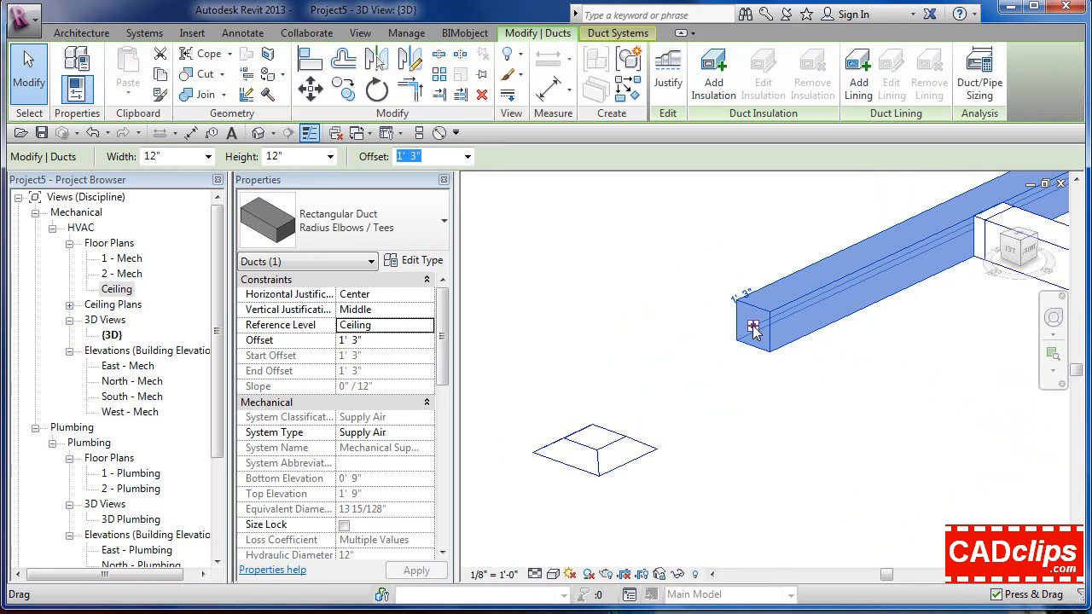
{"action": "left_click_drag", "start_coordinate": [753, 331], "coordinate": [753, 327]}
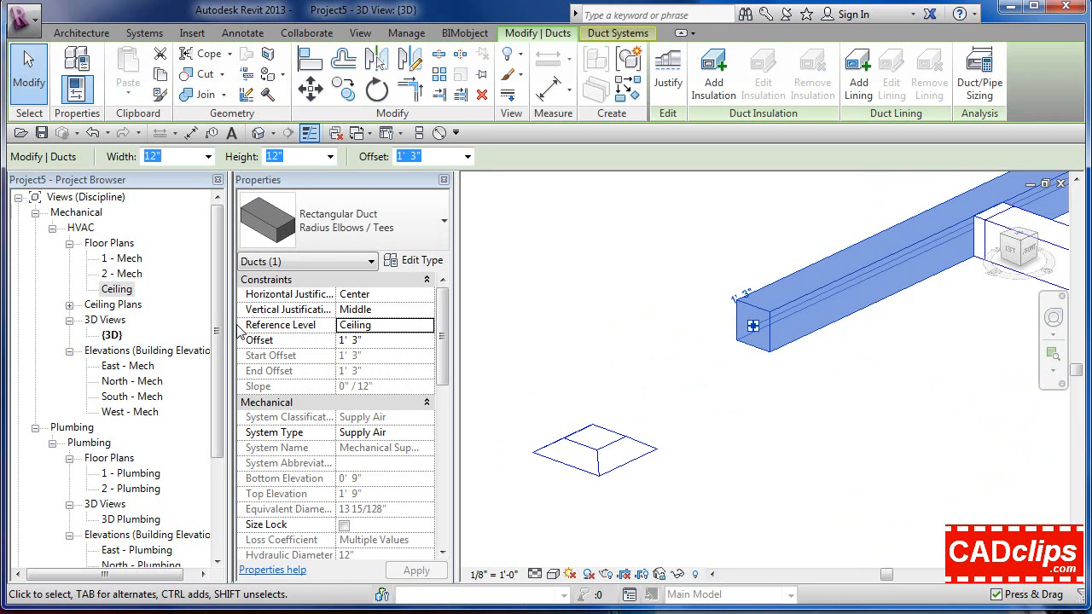
{"action": "double_click", "coordinate": [117, 289]}
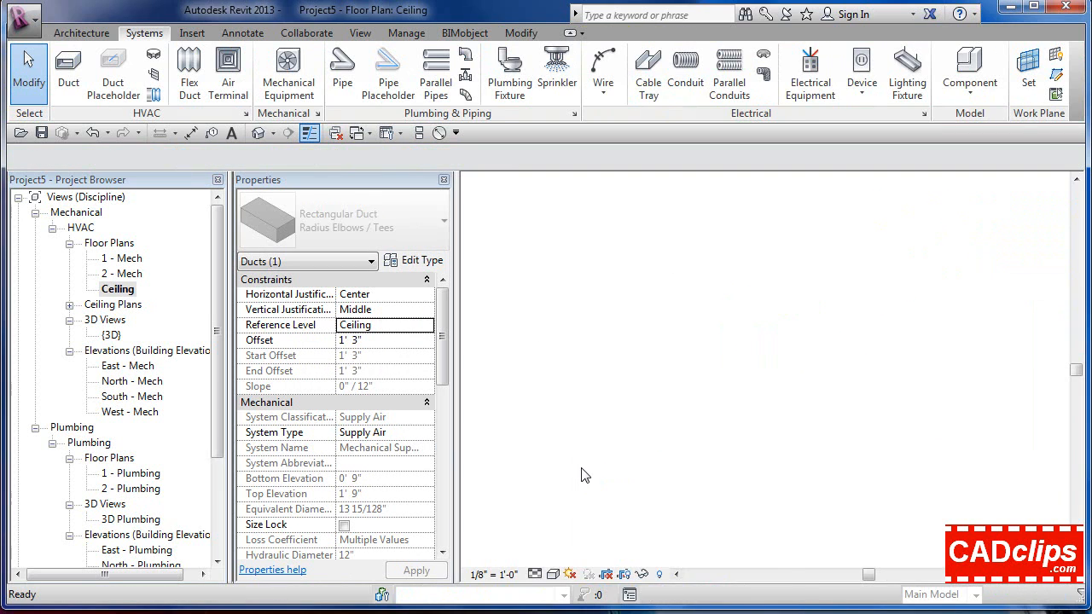
{"action": "left_click", "coordinate": [668, 280]}
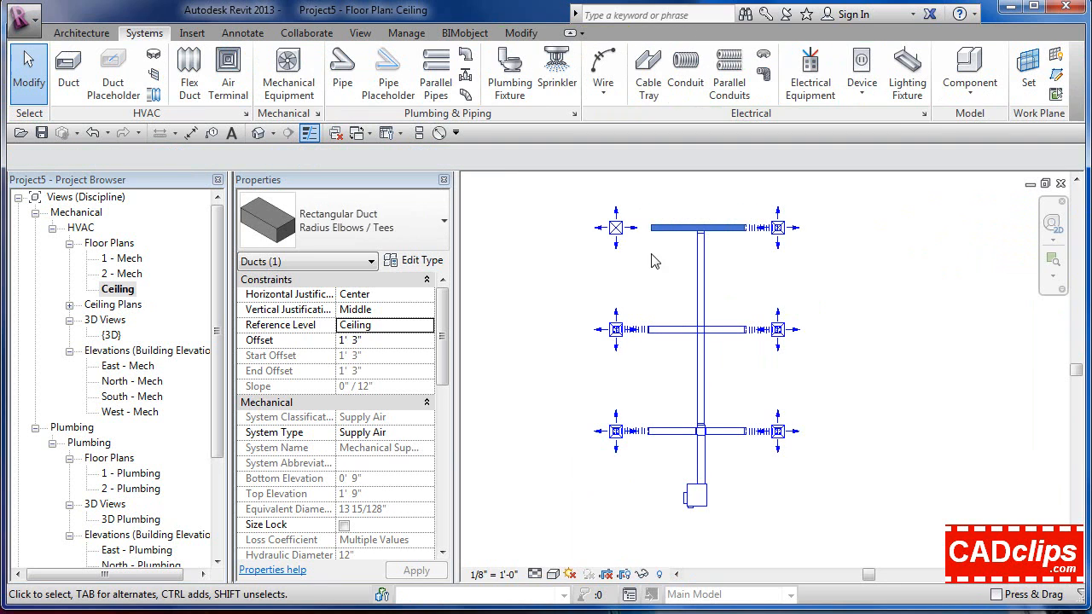
{"action": "scroll", "coordinate": [643, 228], "scroll_direction": "up", "scroll_amount": 1}
{"action": "left_click", "coordinate": [644, 230]}
{"action": "scroll", "coordinate": [644, 228], "scroll_direction": "up", "scroll_amount": 3}
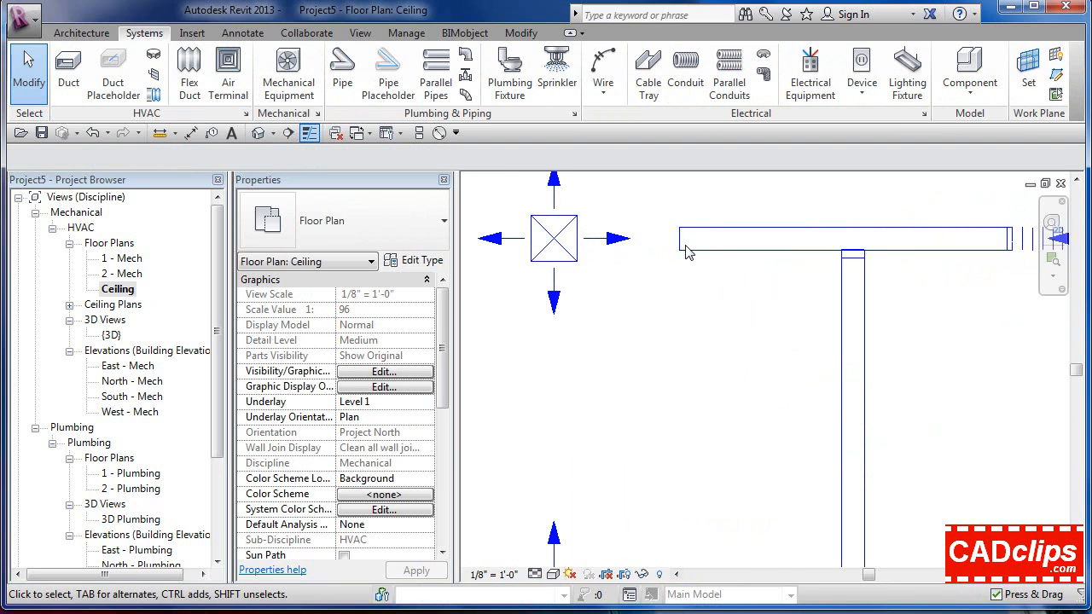
{"action": "left_click", "coordinate": [674, 269]}
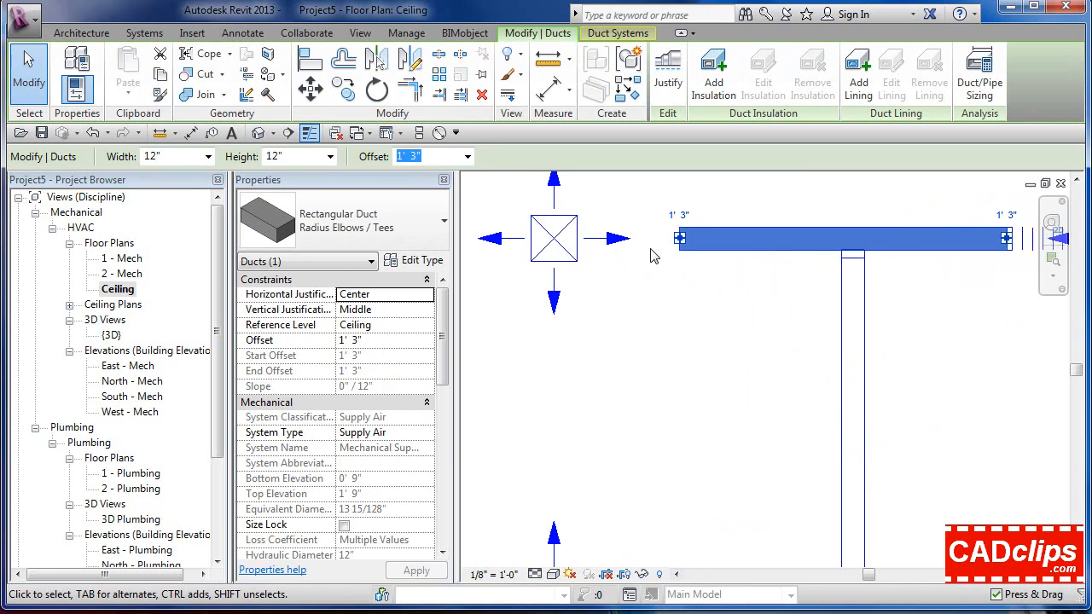
{"action": "scroll", "coordinate": [653, 256], "scroll_direction": "up", "scroll_amount": 1}
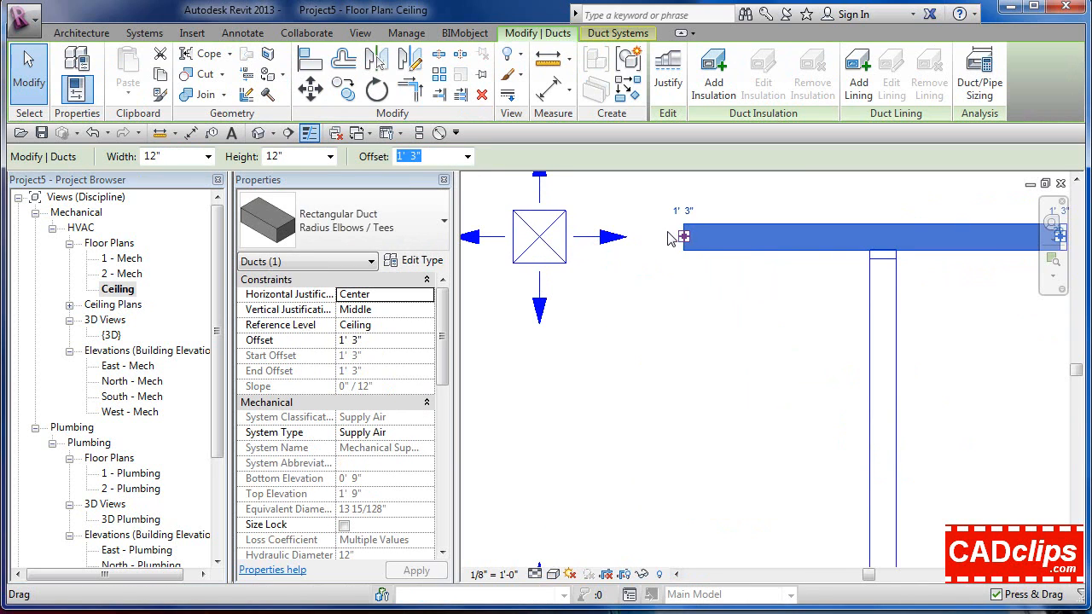
{"action": "left_click", "coordinate": [564, 263]}
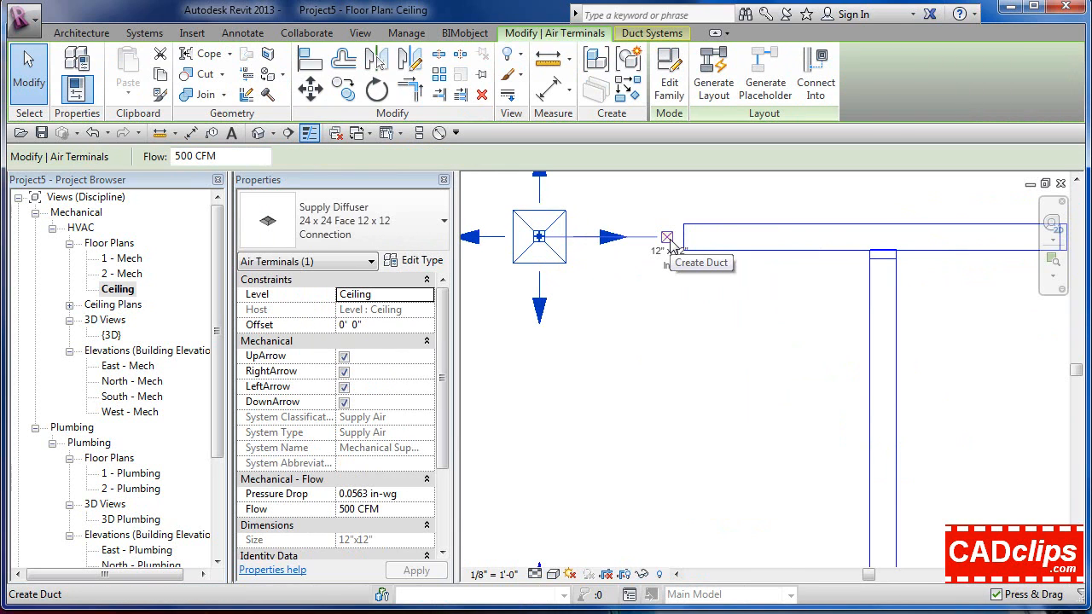
{"action": "left_click", "coordinate": [694, 280]}
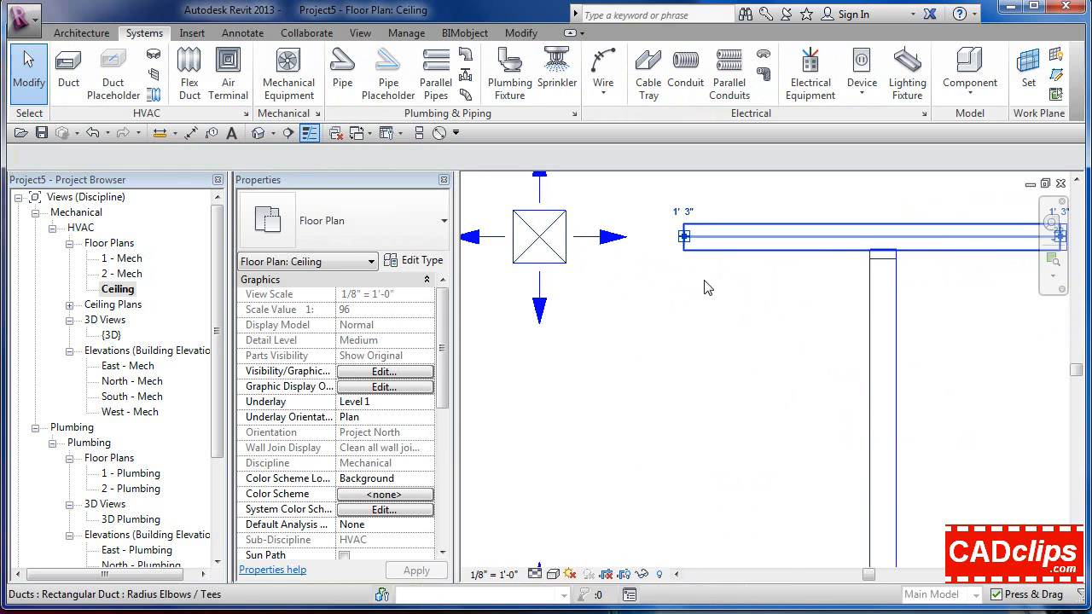
{"action": "left_click", "coordinate": [685, 237]}
{"action": "right_click", "coordinate": [685, 238]}
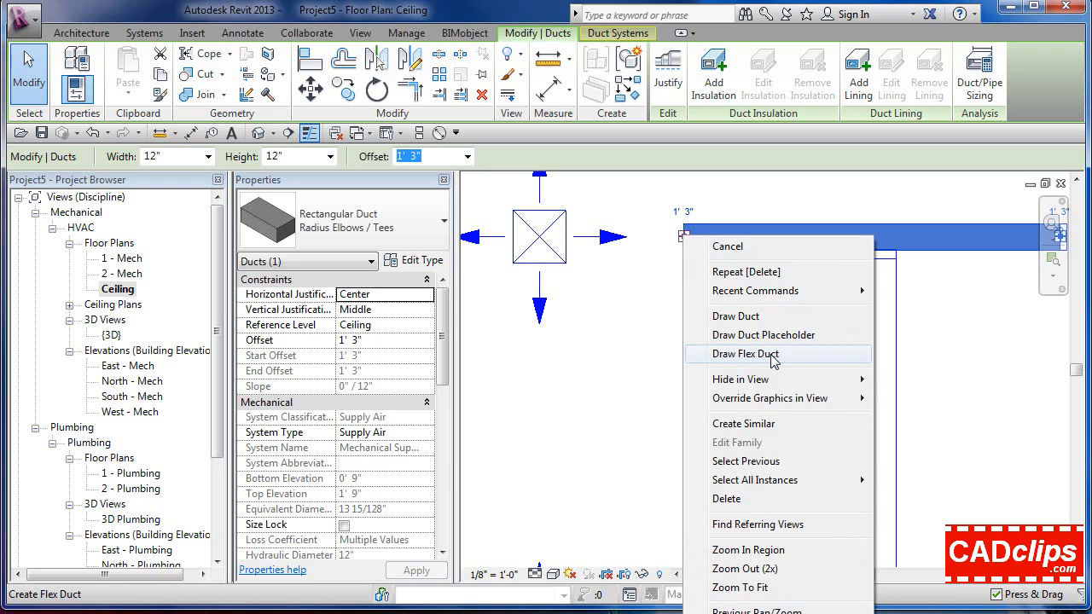
{"action": "key", "text": "Escape"}
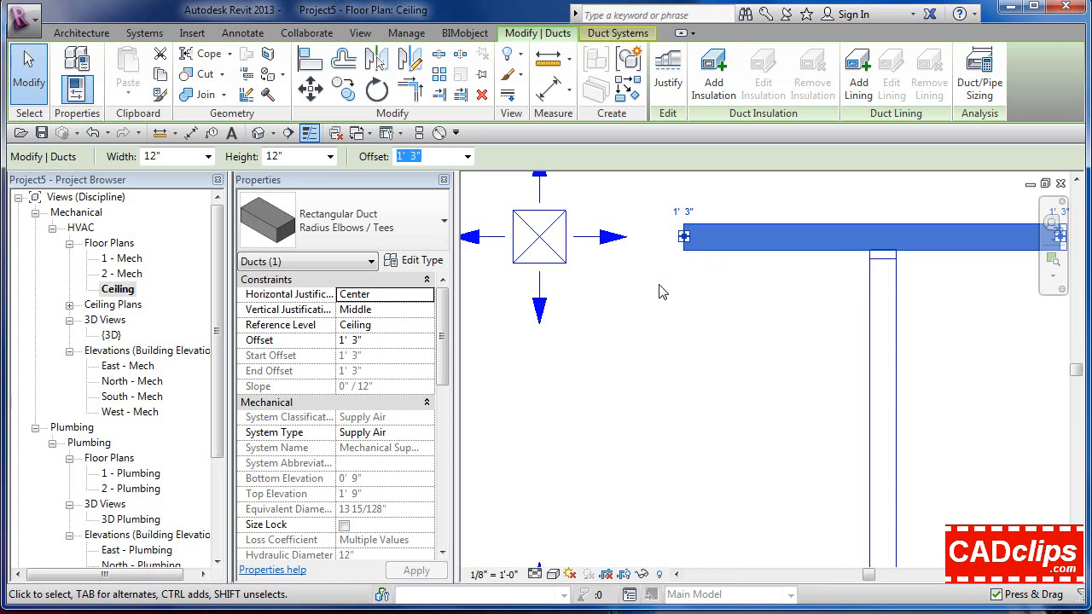
{"action": "key", "text": "Escape"}
{"action": "left_click", "coordinate": [553, 265]}
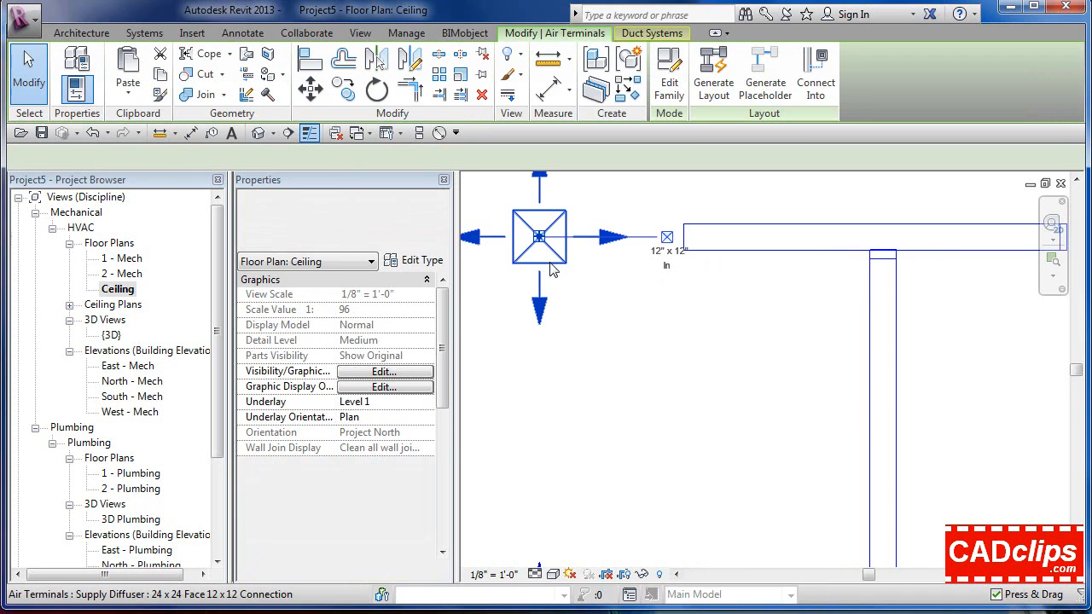
{"action": "left_click", "coordinate": [667, 239]}
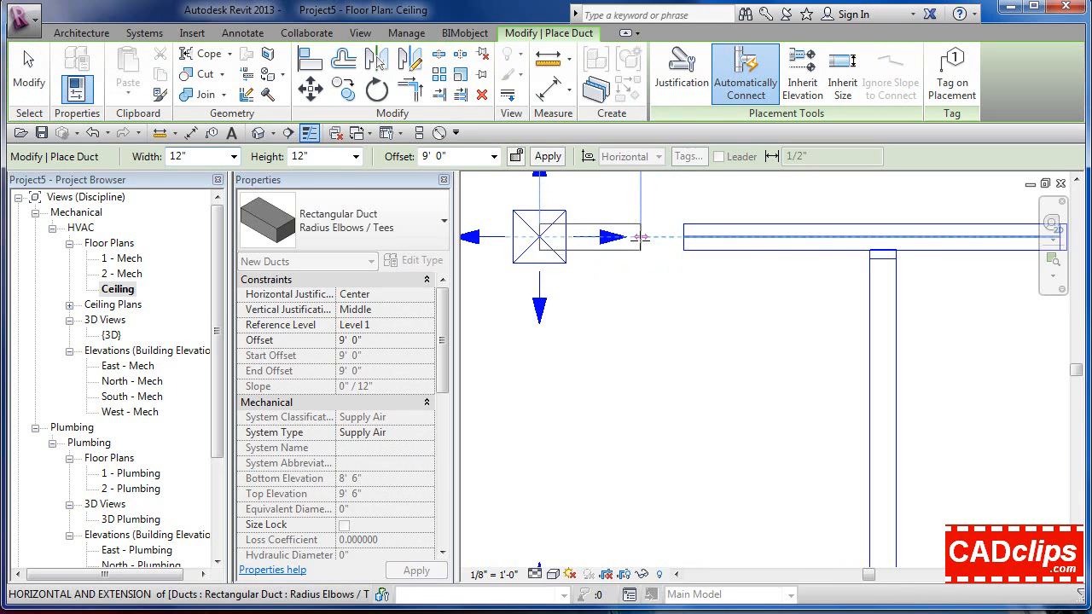
{"action": "left_click", "coordinate": [432, 237]}
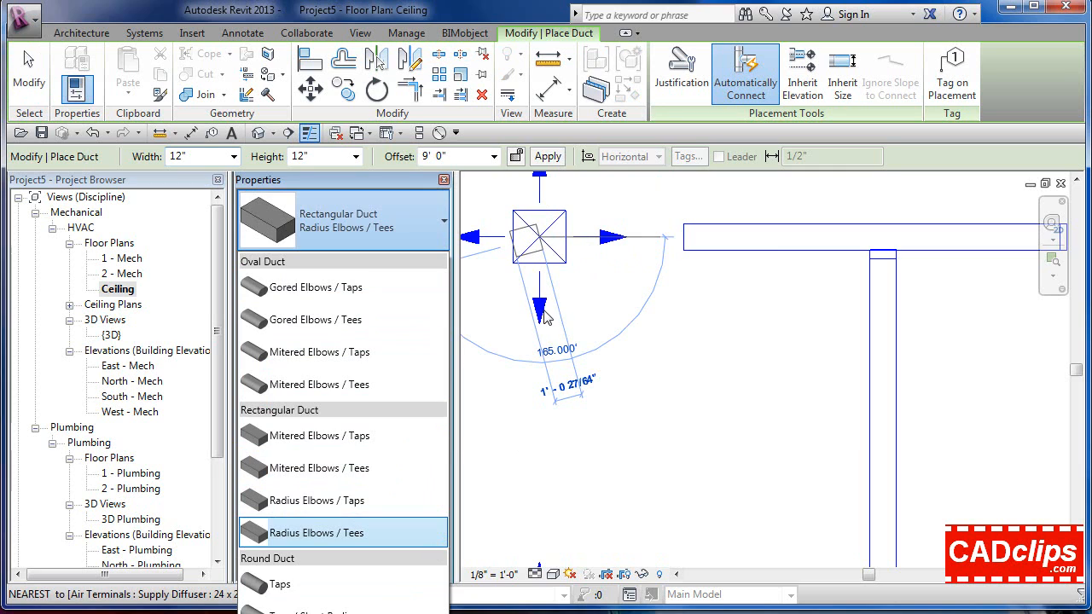
{"action": "left_click", "coordinate": [571, 294]}
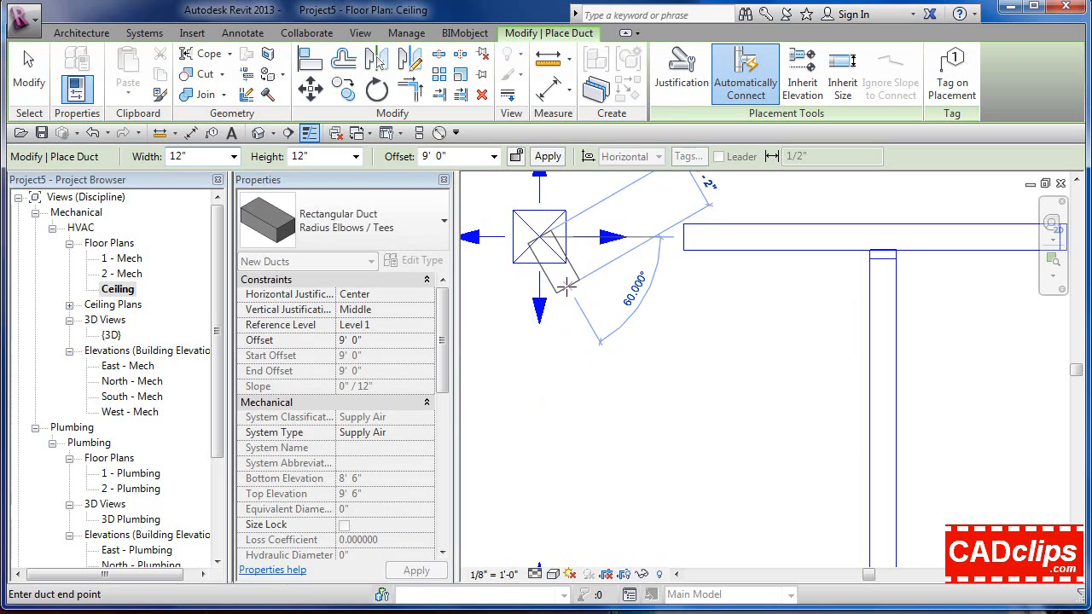
{"action": "key", "text": "Escape"}
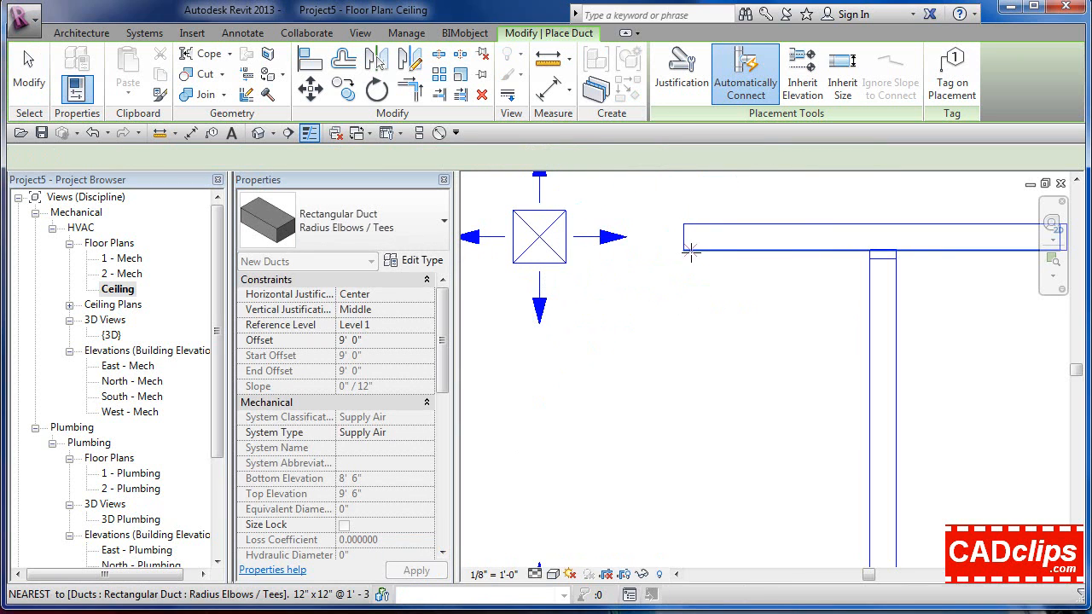
{"action": "key", "text": "Escape"}
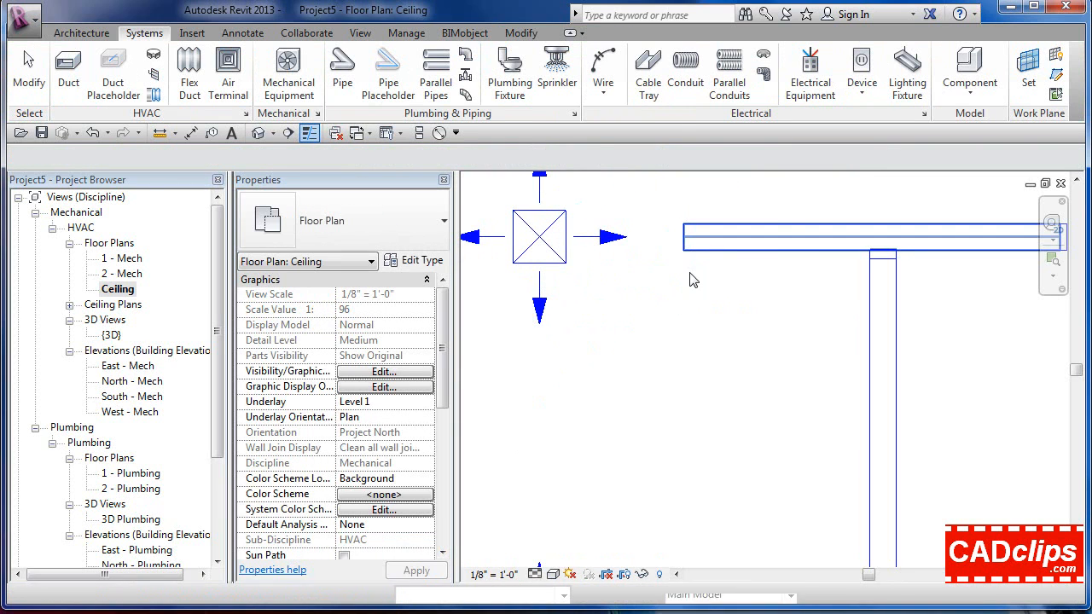
- Draw a 12" round flex duct from the open end of the rectangular duct to the centre of the disconnected diffuser
{"action": "left_click", "coordinate": [685, 239]}
{"action": "right_click", "coordinate": [685, 239]}
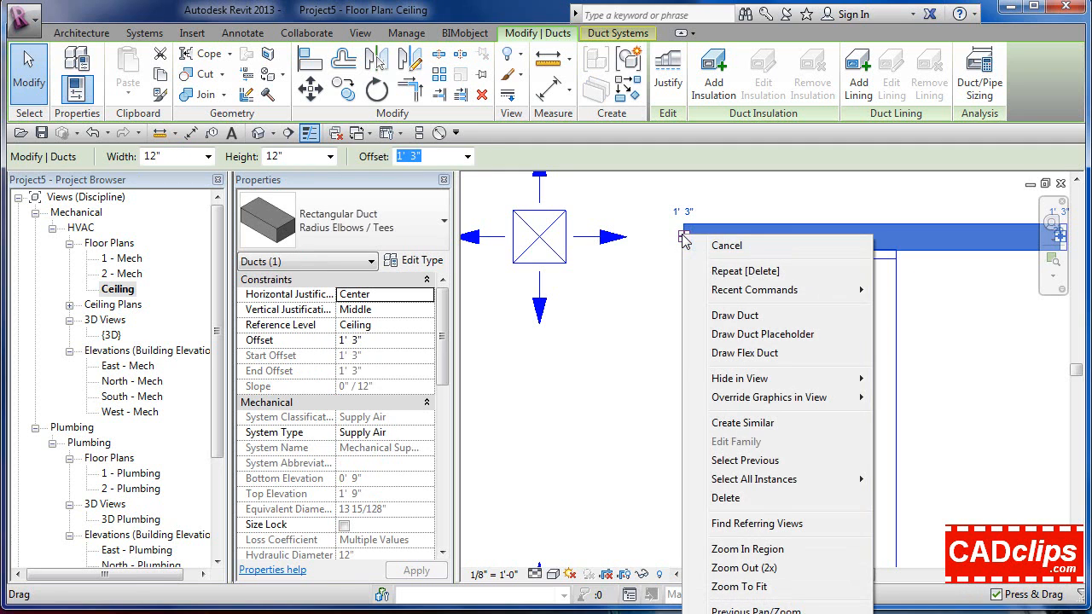
{"action": "left_click", "coordinate": [746, 353]}
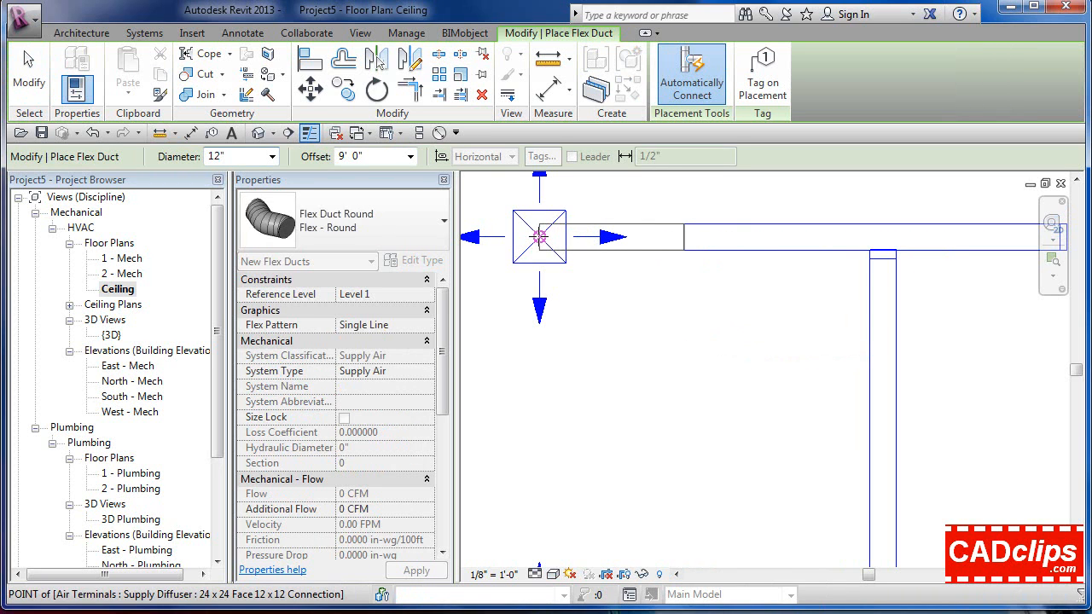
{"action": "left_click", "coordinate": [539, 236]}
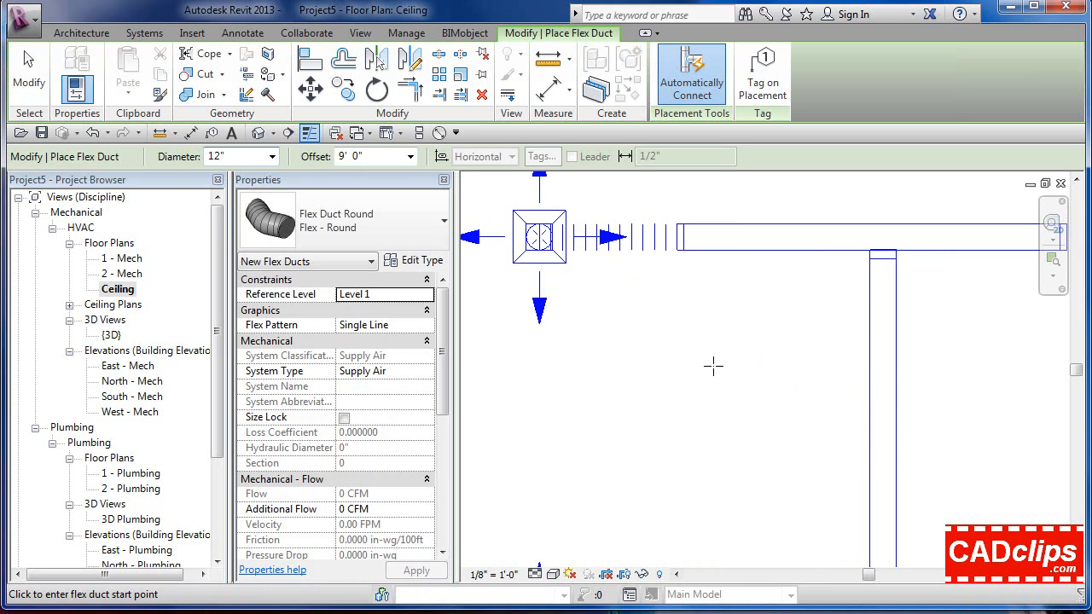
{"action": "key", "text": "Escape"}
{"action": "key", "text": "Escape"}
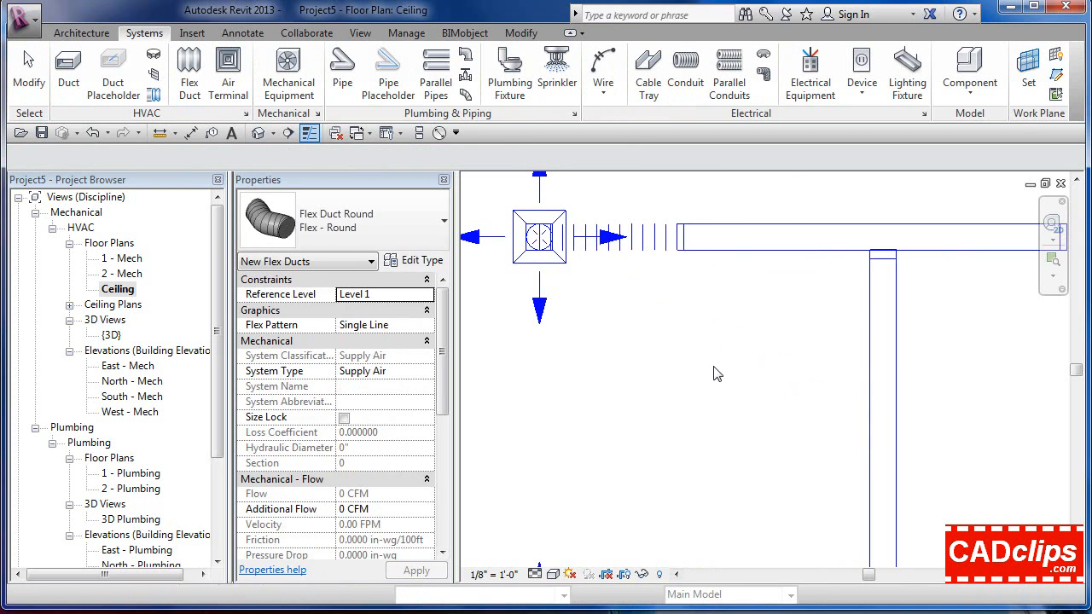
- Open the default 3D view at the new flex duct and set its visual style to Realistic
{"action": "left_click", "coordinate": [259, 133]}
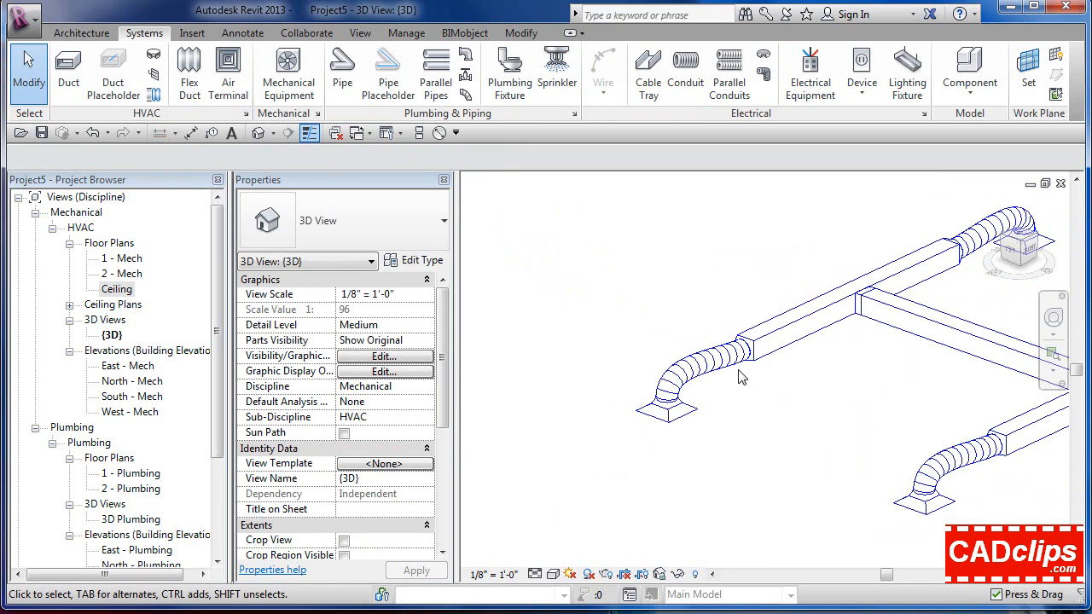
{"action": "middle_click_drag", "start_coordinate": [742, 379], "coordinate": [728, 392], "text": "shift"}
{"action": "scroll", "coordinate": [744, 390], "scroll_direction": "up", "scroll_amount": 5}
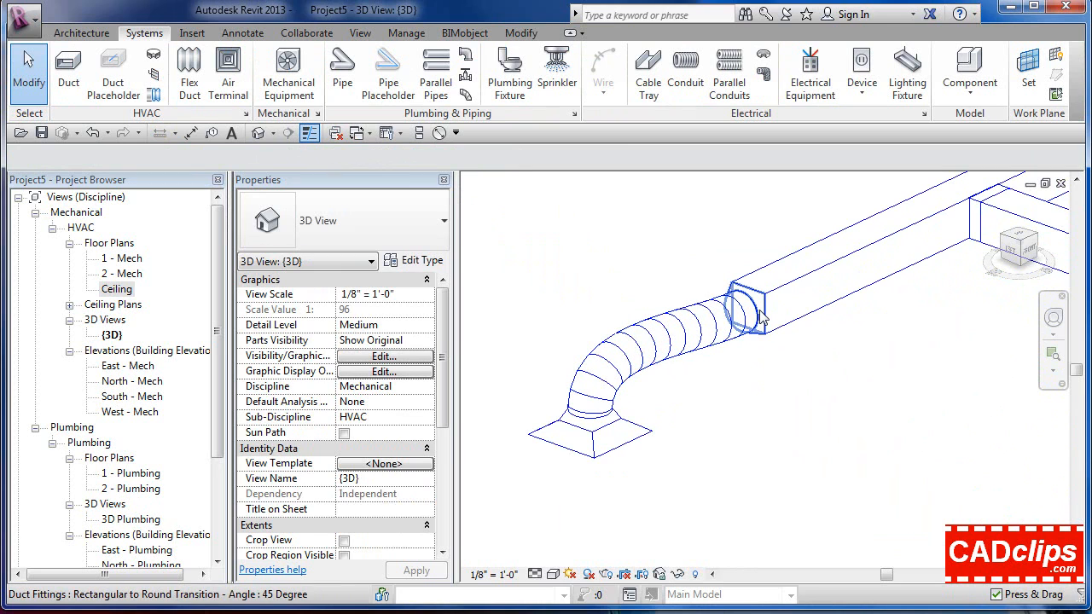
{"action": "left_click", "coordinate": [555, 576]}
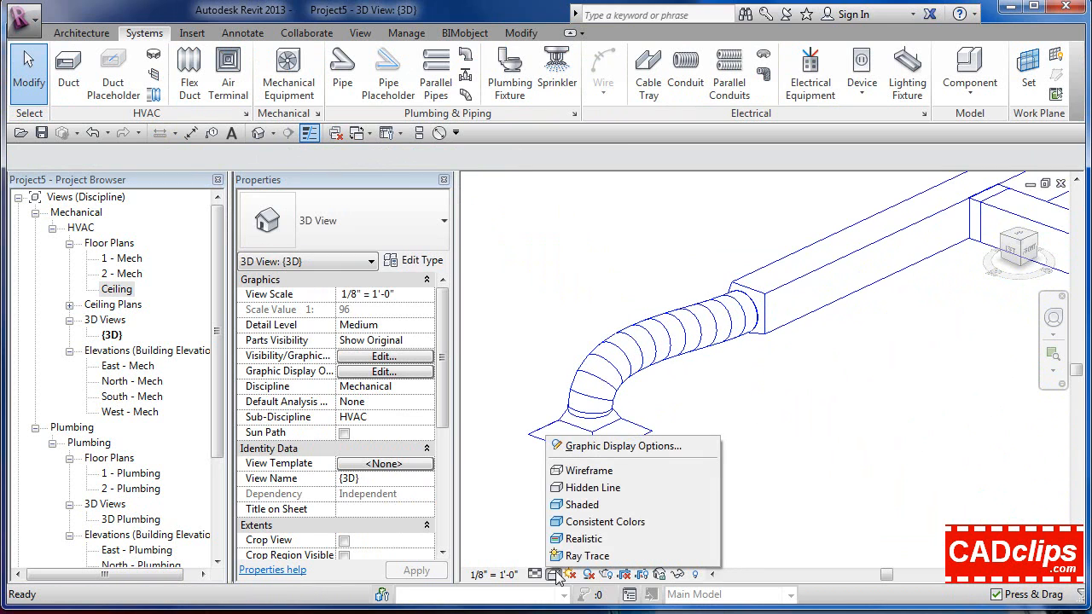
{"action": "left_click", "coordinate": [592, 541]}
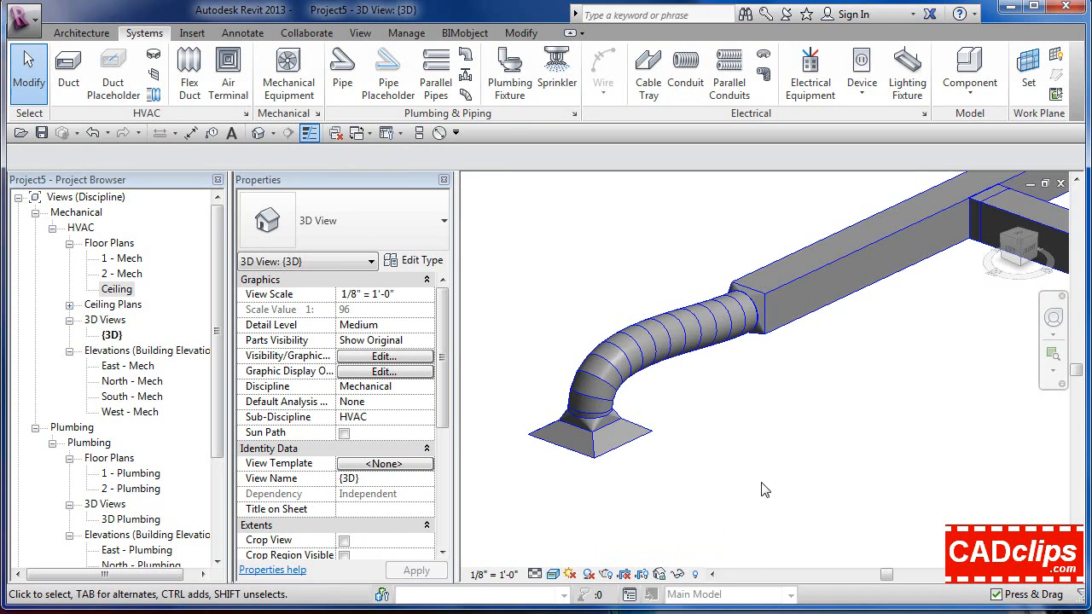
- Examine the whole supply duct network in 3D, from the mechanical unit to the flex connections at all six diffusers
{"action": "scroll", "coordinate": [764, 486], "scroll_direction": "down", "scroll_amount": 4}
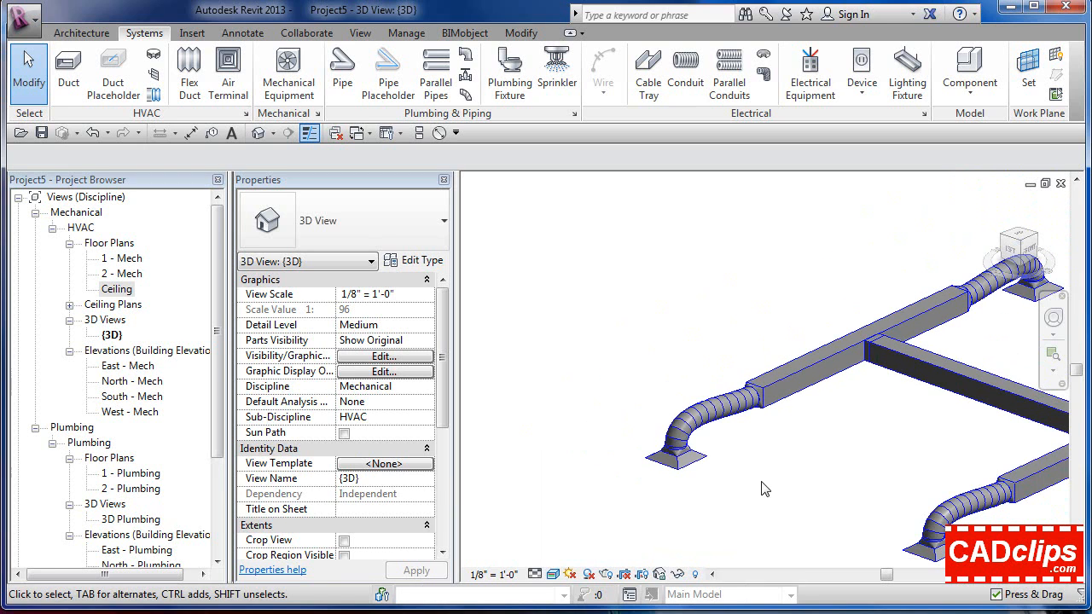
{"action": "middle_click_drag", "start_coordinate": [763, 486], "coordinate": [624, 433]}
{"action": "scroll", "coordinate": [651, 427], "scroll_direction": "down", "scroll_amount": 1}
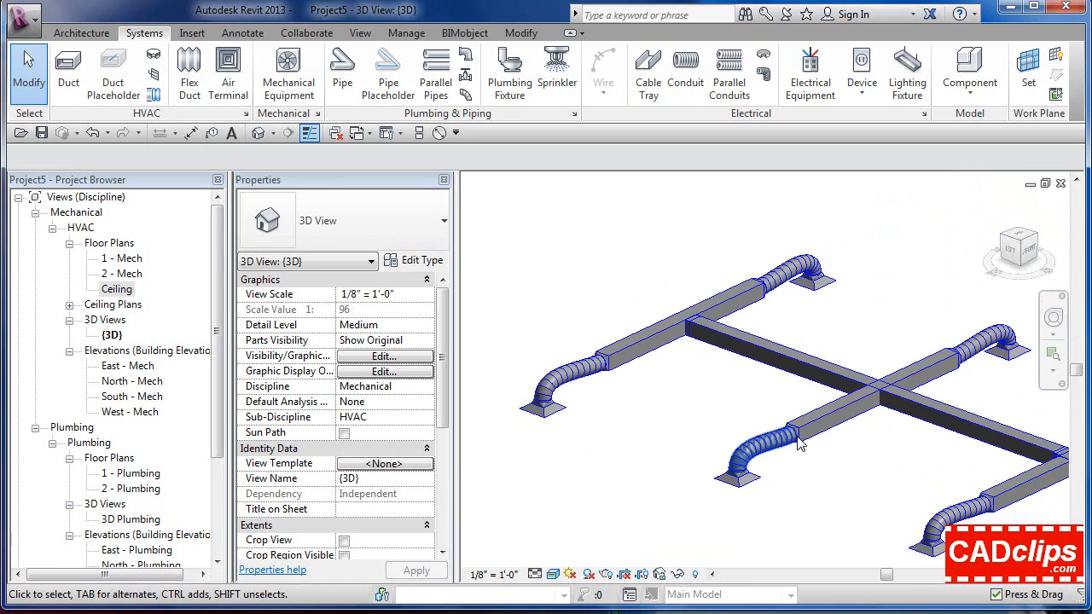
{"action": "middle_click_drag", "start_coordinate": [795, 440], "coordinate": [743, 438]}
{"action": "scroll", "coordinate": [734, 427], "scroll_direction": "down", "scroll_amount": 1}
{"action": "scroll", "coordinate": [736, 435], "scroll_direction": "down", "scroll_amount": 2}
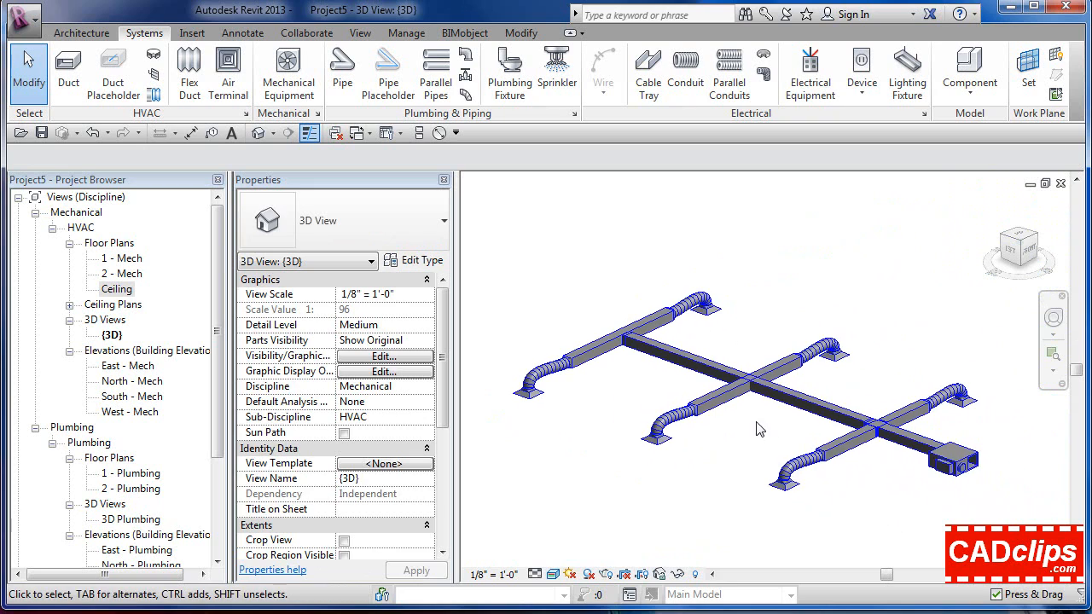
{"action": "scroll", "coordinate": [729, 443], "scroll_direction": "up", "scroll_amount": 1}
{"action": "middle_click_drag", "start_coordinate": [731, 444], "coordinate": [739, 444]}
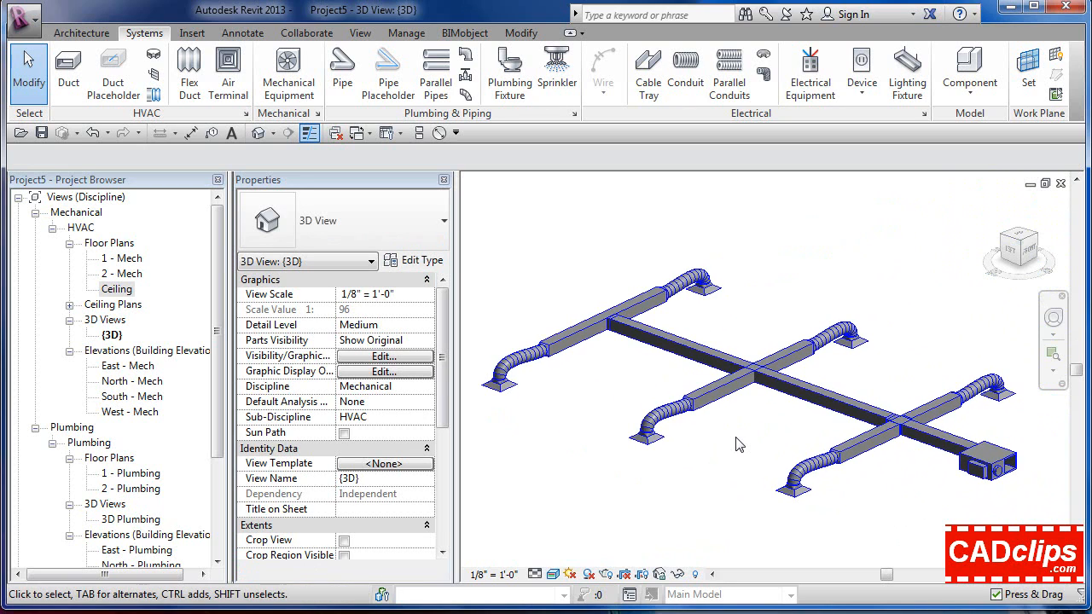